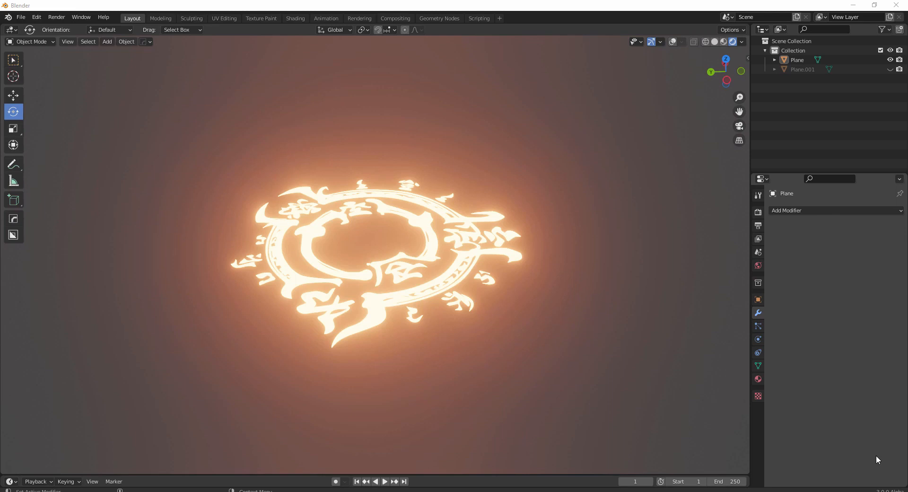
Start a new General file without saving the changes to the current scene.
{"action": "left_click", "coordinate": [21, 17]}
{"action": "mouse_move", "coordinate": [29, 33]}
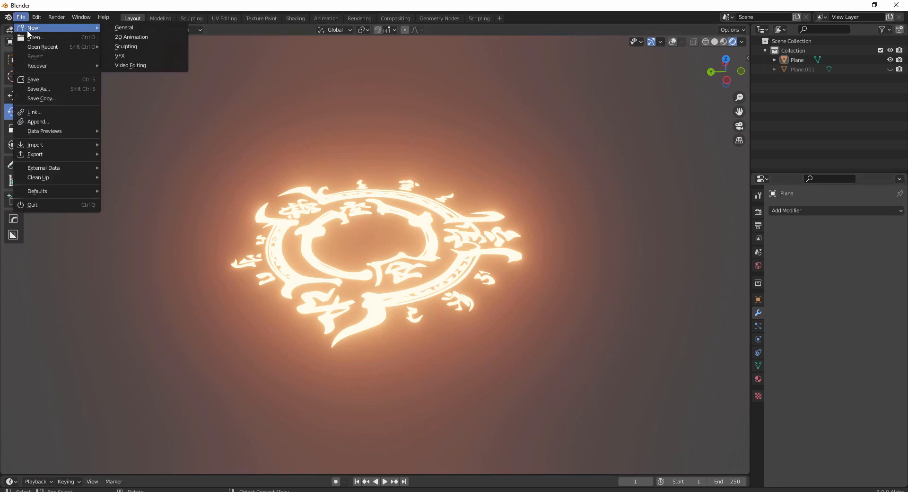
{"action": "left_click", "coordinate": [132, 28]}
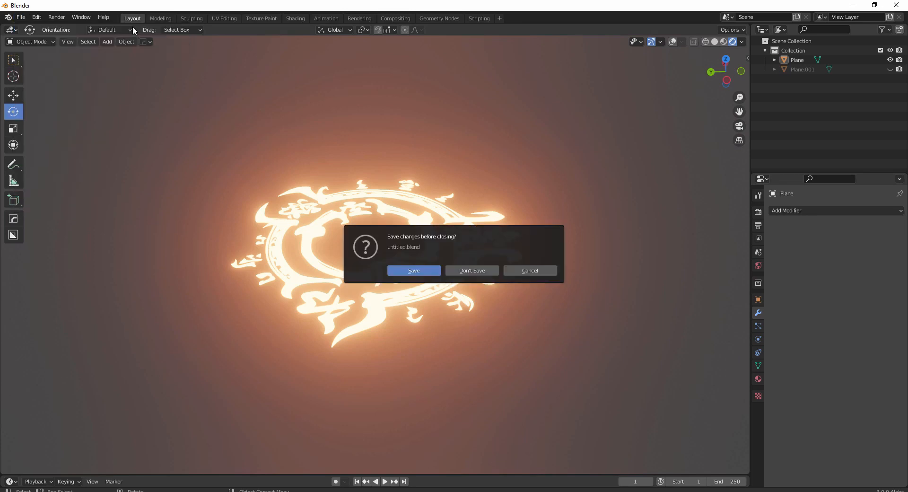
{"action": "left_click", "coordinate": [478, 270]}
Delete the default camera, cube and light from the scene.
{"action": "left_click", "coordinate": [231, 245]}
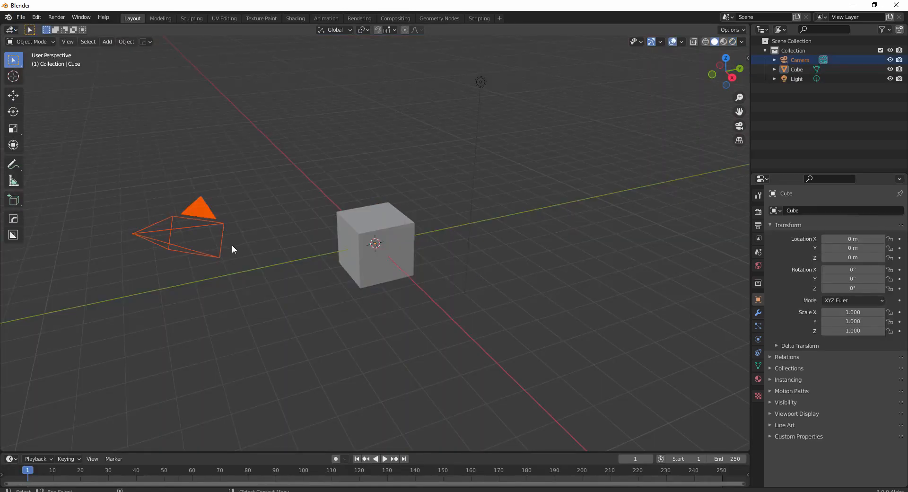
{"action": "key", "text": "Delete"}
{"action": "left_click", "coordinate": [344, 229]}
{"action": "key", "text": "Delete"}
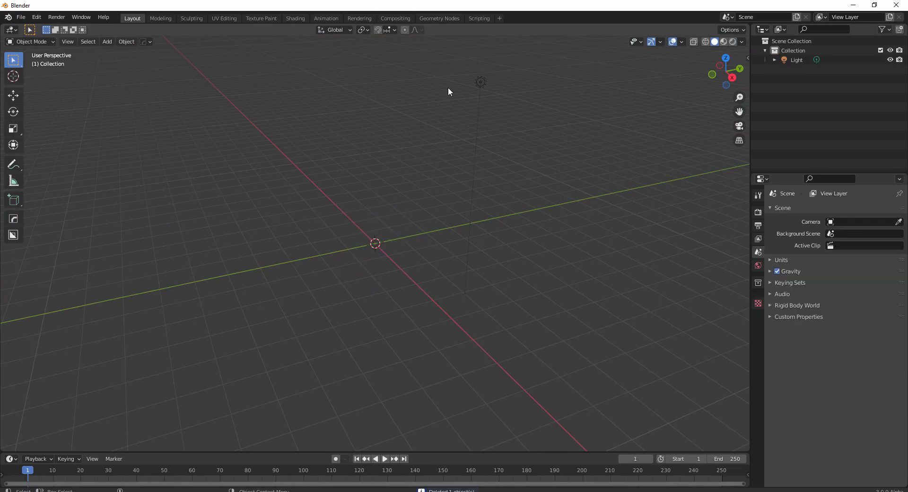
{"action": "left_click", "coordinate": [480, 82]}
{"action": "key", "text": "Delete"}
Add a mesh plane at the world origin and stay in Object Mode.
{"action": "left_click", "coordinate": [108, 43]}
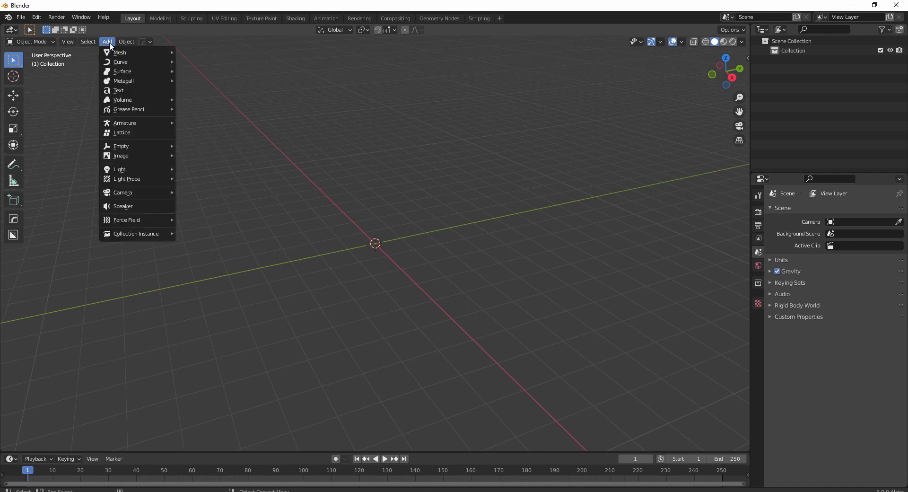
{"action": "mouse_move", "coordinate": [112, 52]}
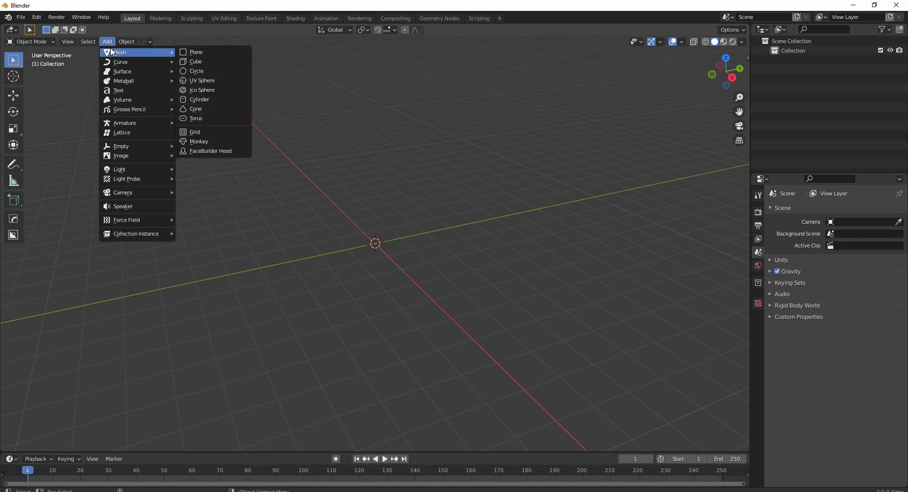
{"action": "left_click", "coordinate": [227, 53]}
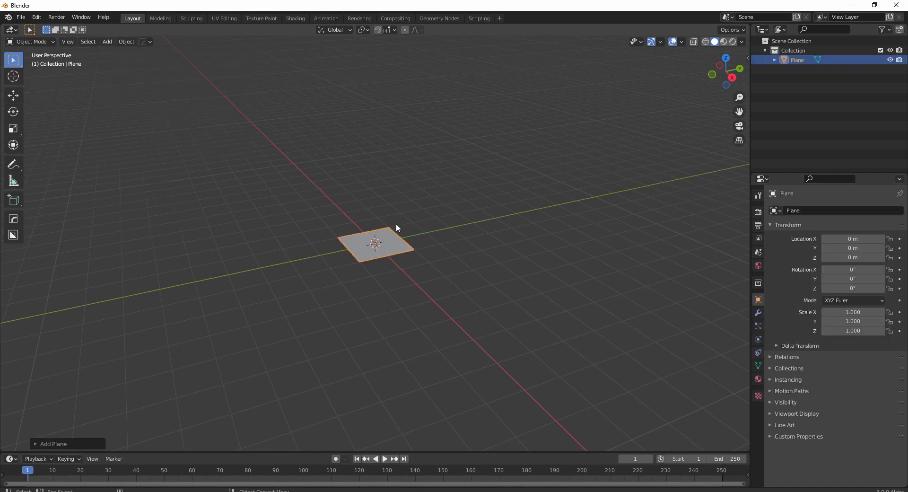
{"action": "key", "text": "Tab"}
{"action": "key", "text": "Tab"}
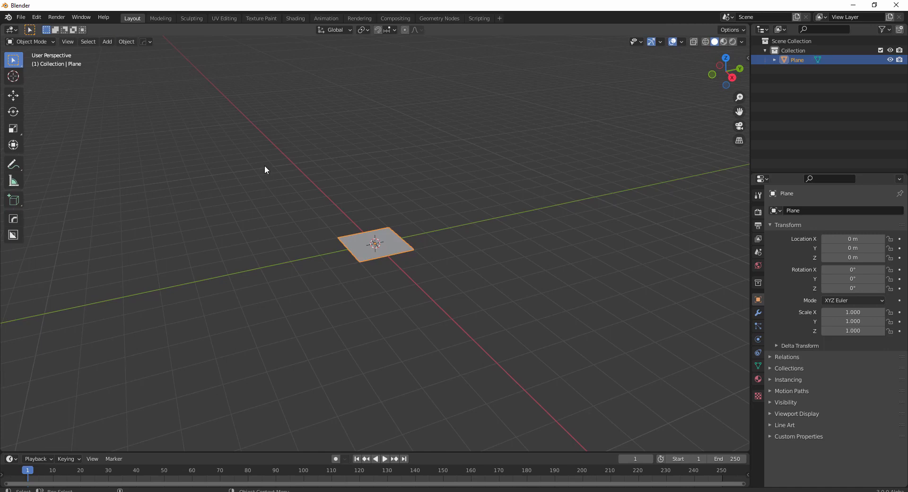
Scale the plane uniformly to about 1.975.
{"action": "left_click", "coordinate": [32, 41]}
{"action": "left_click", "coordinate": [35, 53]}
{"action": "left_click", "coordinate": [13, 128]}
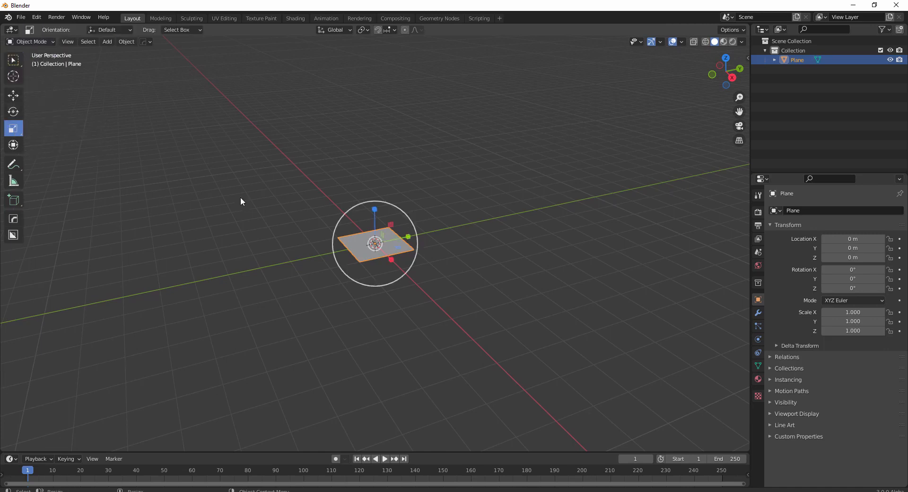
{"action": "left_click_drag", "start_coordinate": [429, 286], "coordinate": [465, 311]}
{"action": "scroll", "coordinate": [462, 310], "scroll_direction": "up", "scroll_amount": 5}
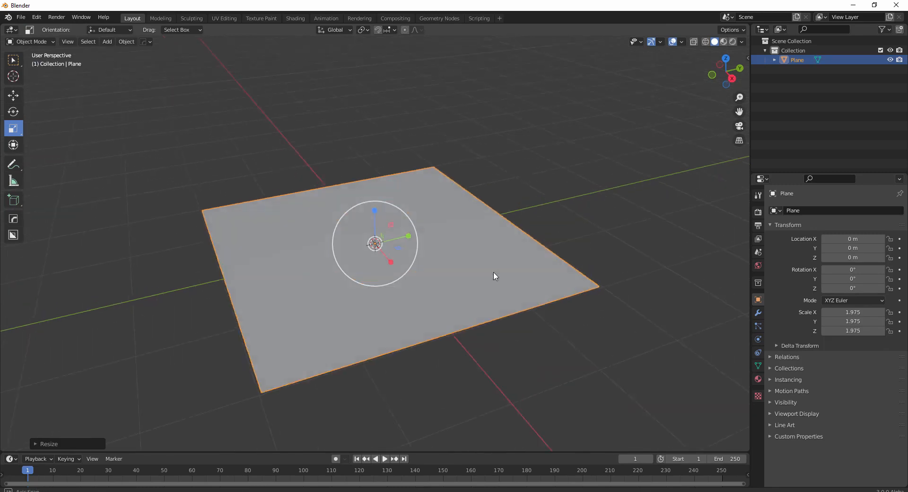
{"action": "middle_click_drag", "start_coordinate": [493, 275], "coordinate": [486, 283]}
{"action": "middle_click_drag", "start_coordinate": [251, 265], "coordinate": [274, 258]}
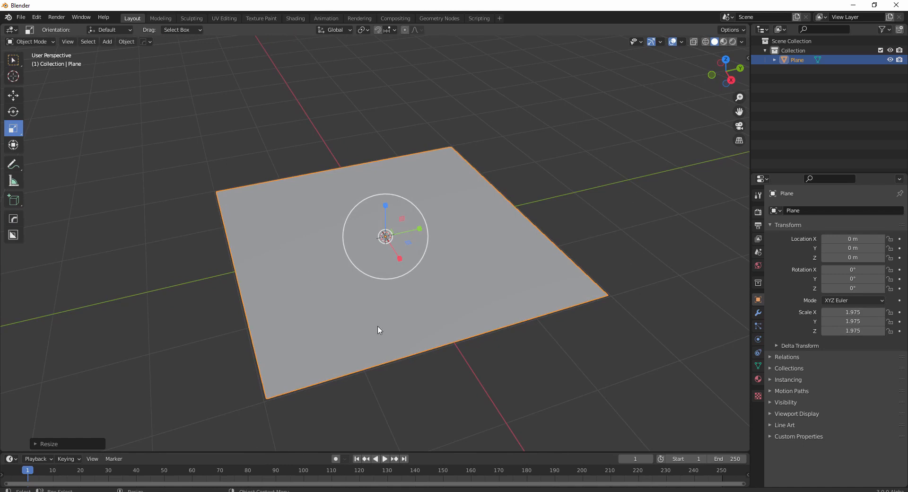
{"action": "middle_click_drag", "start_coordinate": [380, 329], "coordinate": [467, 286]}
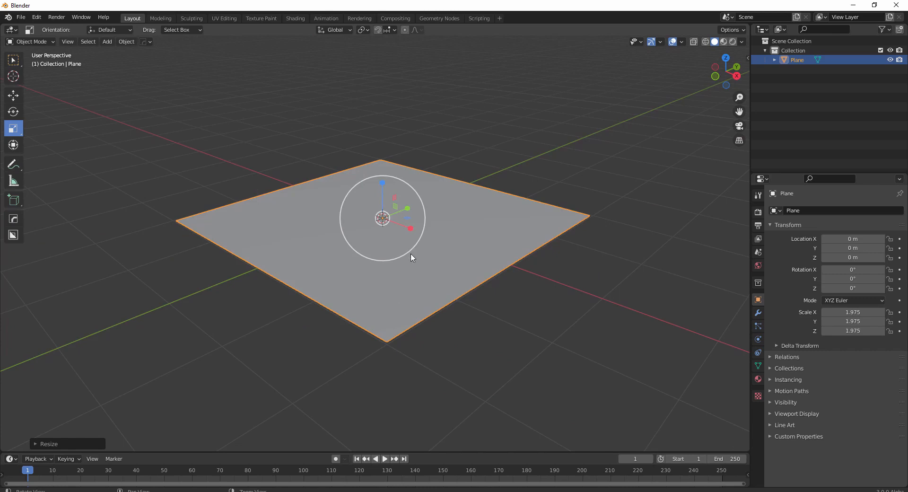
{"action": "middle_click_drag", "start_coordinate": [444, 247], "coordinate": [419, 300]}
Enlarge the timeline area to nearly the height of the viewport and switch it to the Shader Editor.
{"action": "left_click_drag", "start_coordinate": [296, 452], "coordinate": [295, 324]}
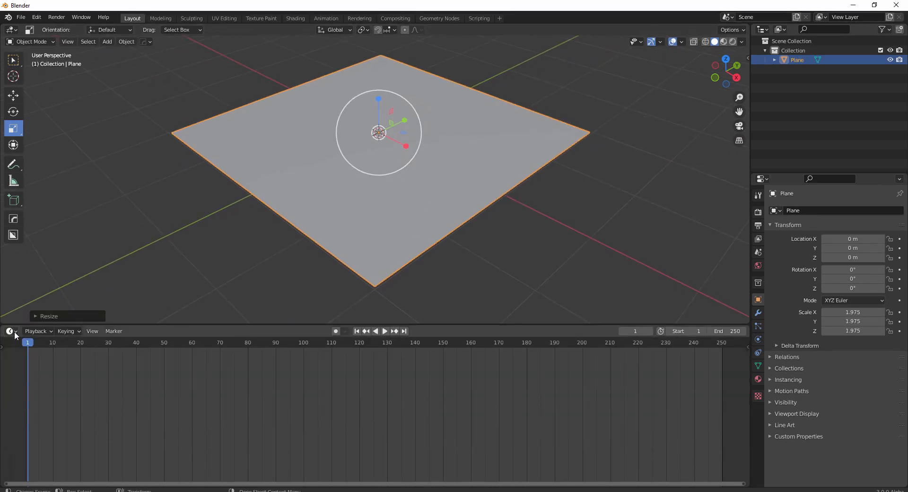
{"action": "left_click_drag", "start_coordinate": [173, 324], "coordinate": [177, 310]}
{"action": "left_click", "coordinate": [11, 319]}
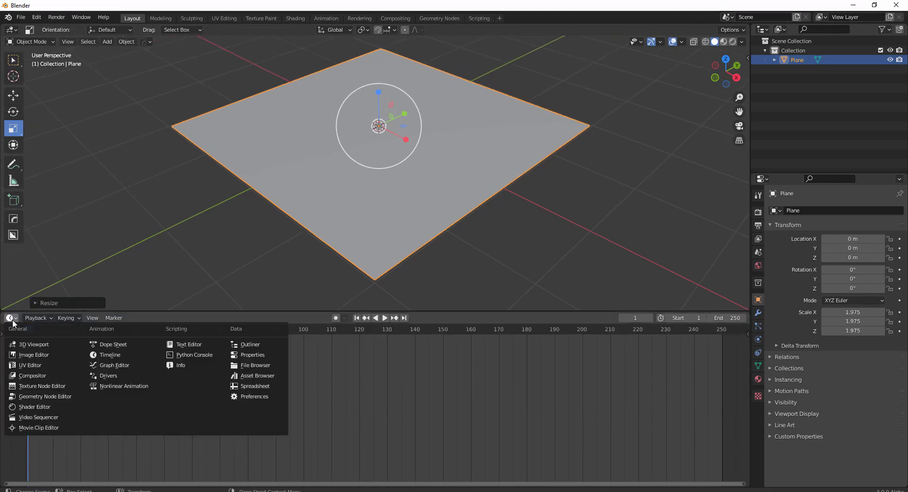
{"action": "left_click", "coordinate": [32, 406]}
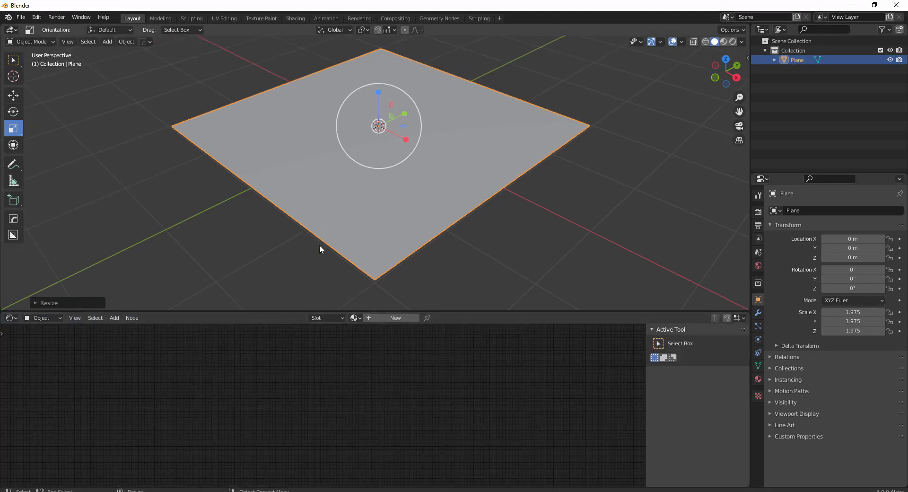
Create a new material for the plane and delete its Principled BSDF node.
{"action": "left_click", "coordinate": [374, 319]}
{"action": "middle_click_drag", "start_coordinate": [405, 403], "coordinate": [464, 351], "text": "alt"}
{"action": "right_click_drag", "start_coordinate": [327, 387], "coordinate": [558, 384], "text": "alt"}
{"action": "middle_click_drag", "start_coordinate": [558, 385], "coordinate": [498, 423], "text": "alt"}
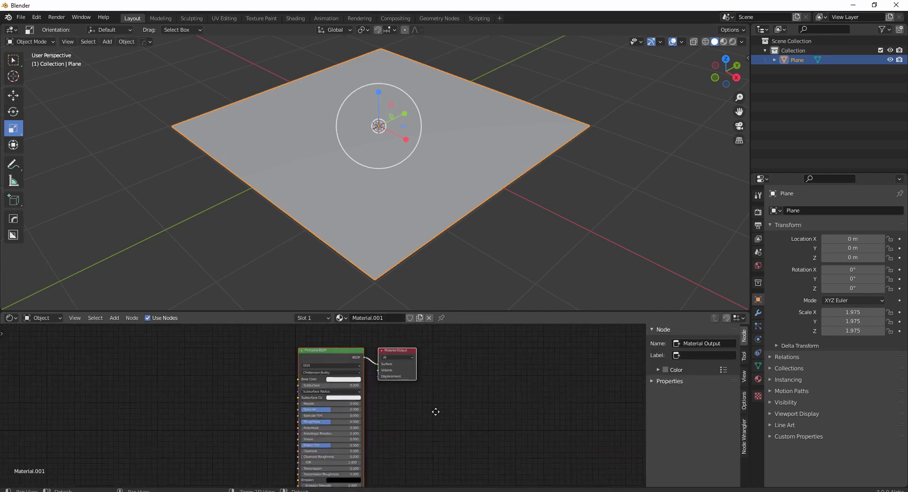
{"action": "left_click_drag", "start_coordinate": [330, 356], "coordinate": [347, 356]}
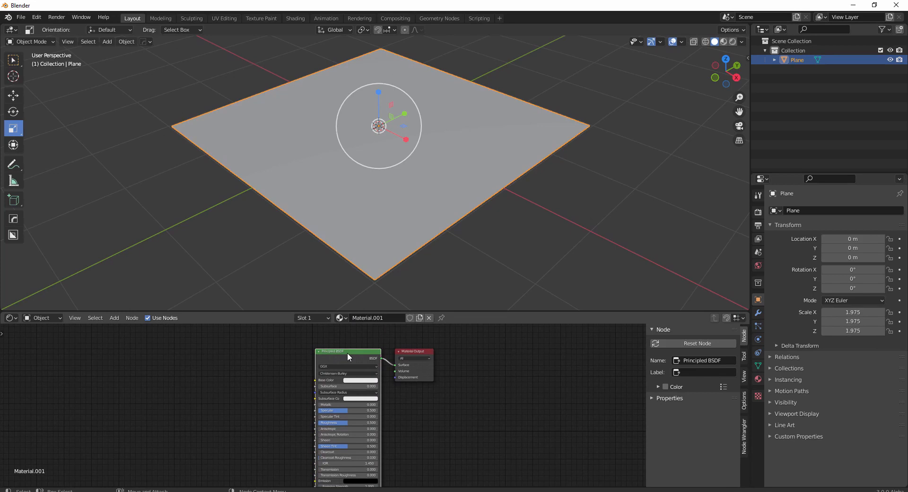
{"action": "key", "text": "Delete"}
{"action": "scroll", "coordinate": [371, 363], "scroll_direction": "up", "scroll_amount": 3}
{"action": "middle_click_drag", "start_coordinate": [371, 364], "coordinate": [392, 432]}
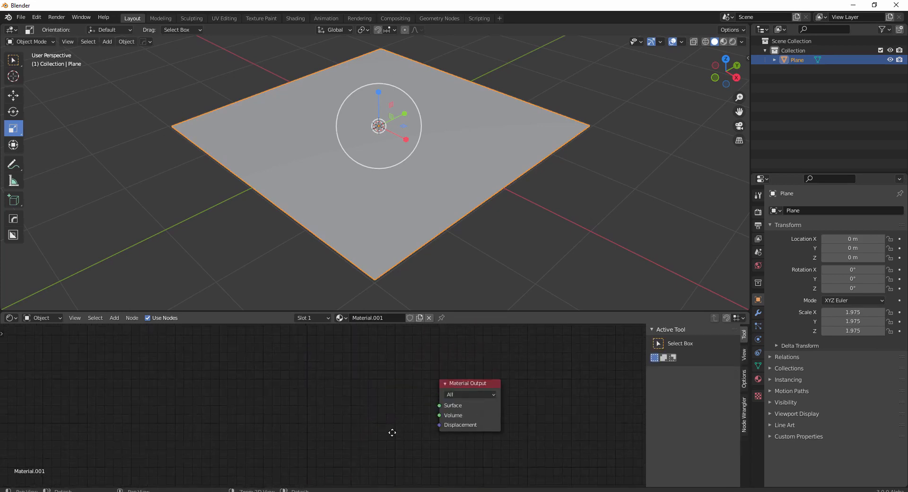
Add an Image Texture node and place it well to the left of the Material Output.
{"action": "key", "text": "shift+a"}
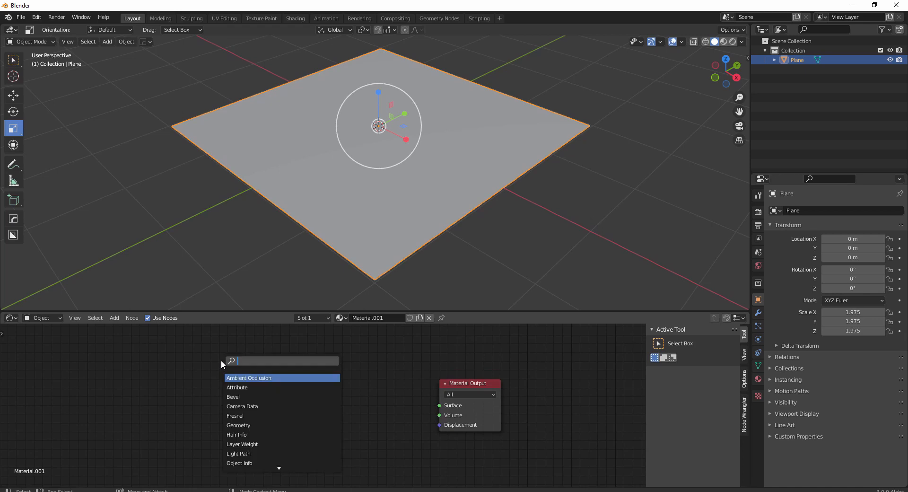
{"action": "type", "text": "image"}
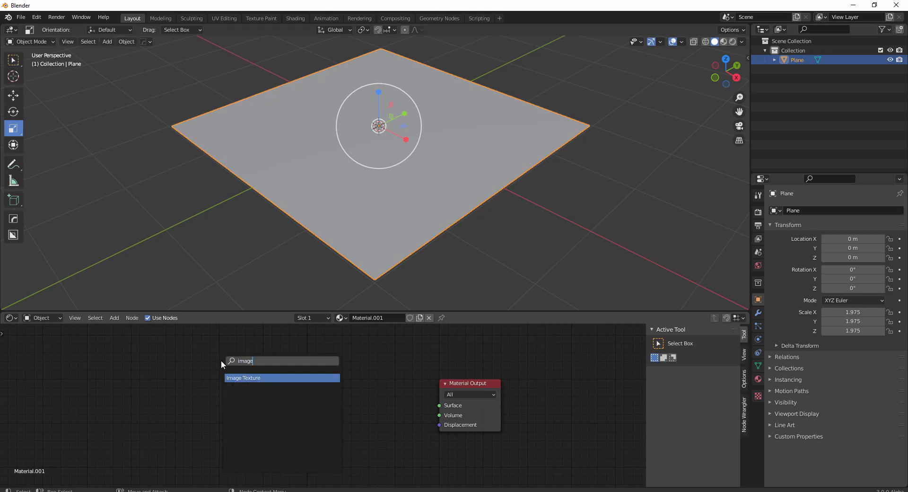
{"action": "key", "text": "Return"}
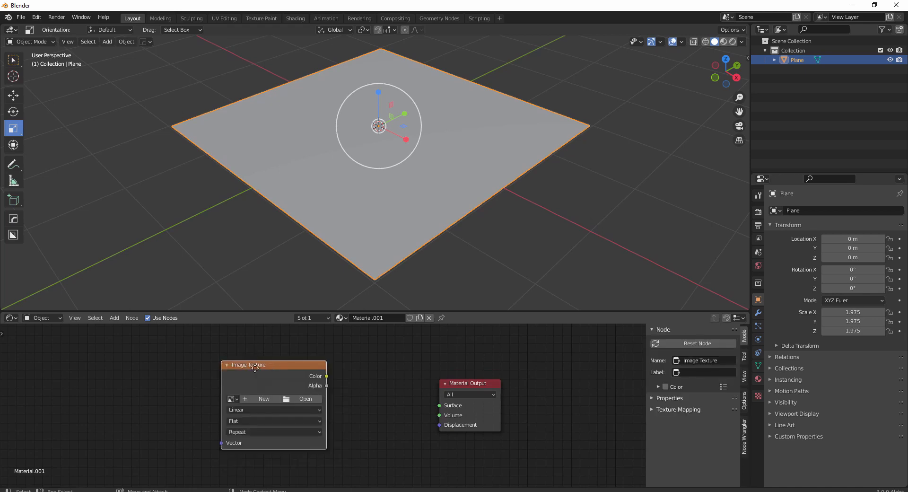
{"action": "left_click_drag", "start_coordinate": [274, 364], "coordinate": [126, 359]}
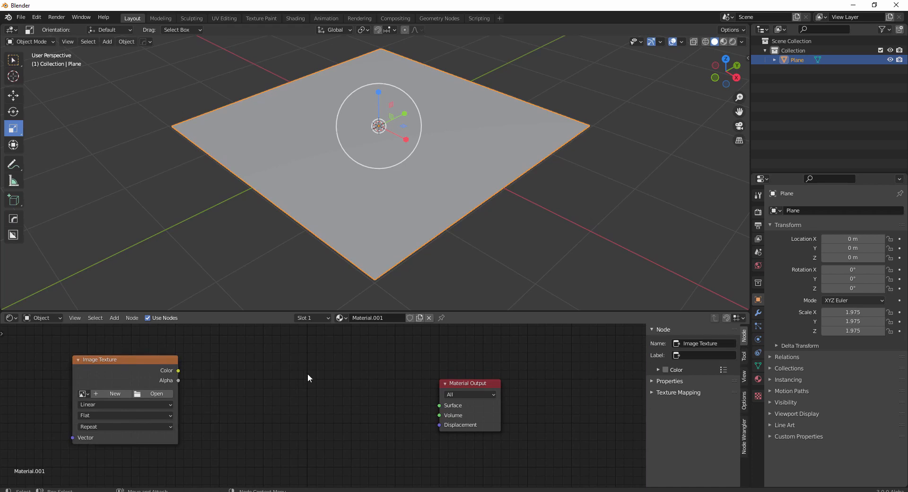
Add a Mix Shader node and place it just before the Material Output.
{"action": "key", "text": "shift+a"}
{"action": "type", "text": "mix"}
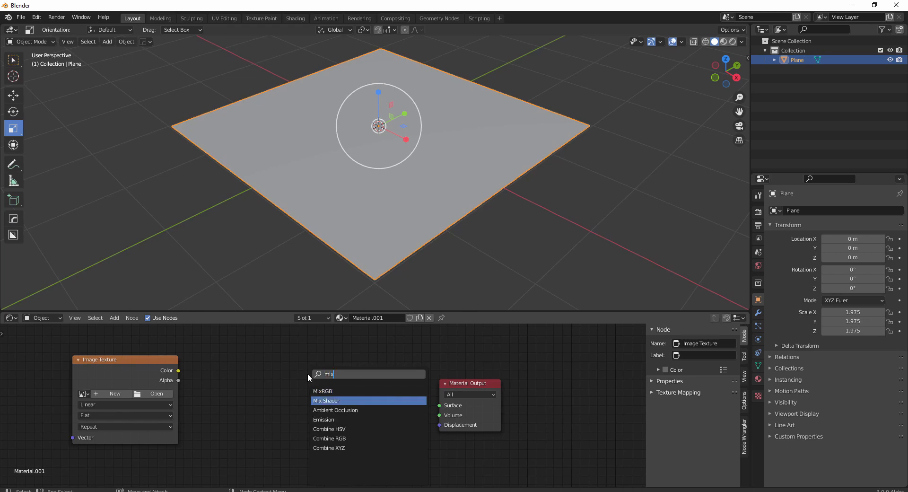
{"action": "key", "text": "Return"}
{"action": "left_click_drag", "start_coordinate": [333, 376], "coordinate": [353, 379]}
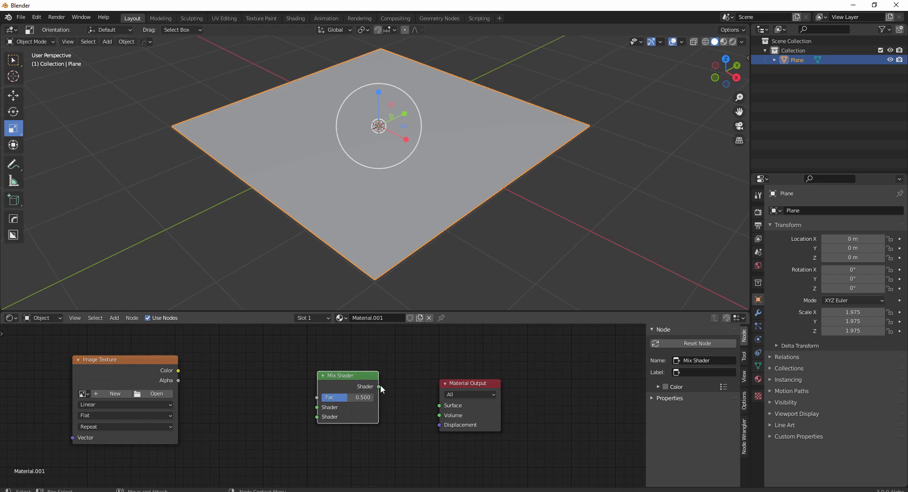
{"action": "left_click_drag", "start_coordinate": [362, 379], "coordinate": [381, 402]}
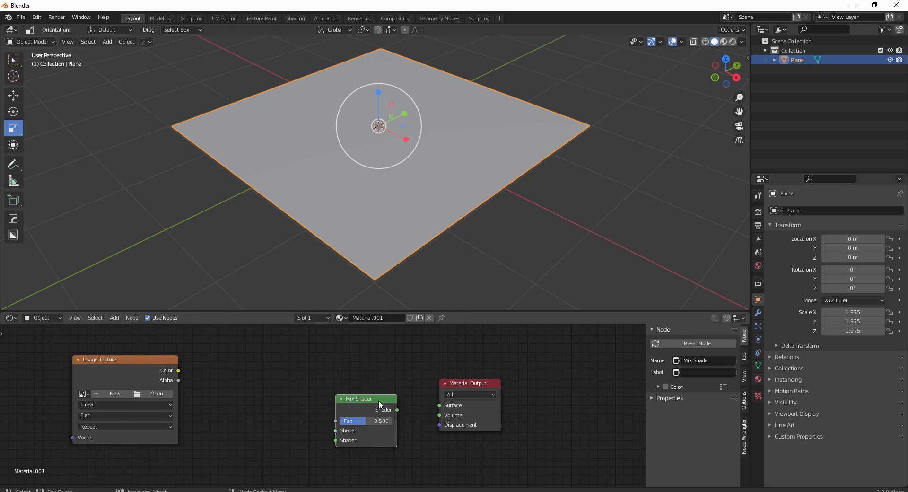
Add a ColorRamp node and place it between the Image Texture and Mix Shader nodes.
{"action": "left_click", "coordinate": [362, 371]}
{"action": "key", "text": "shift+a"}
{"action": "type", "text": "scolor ramp"}
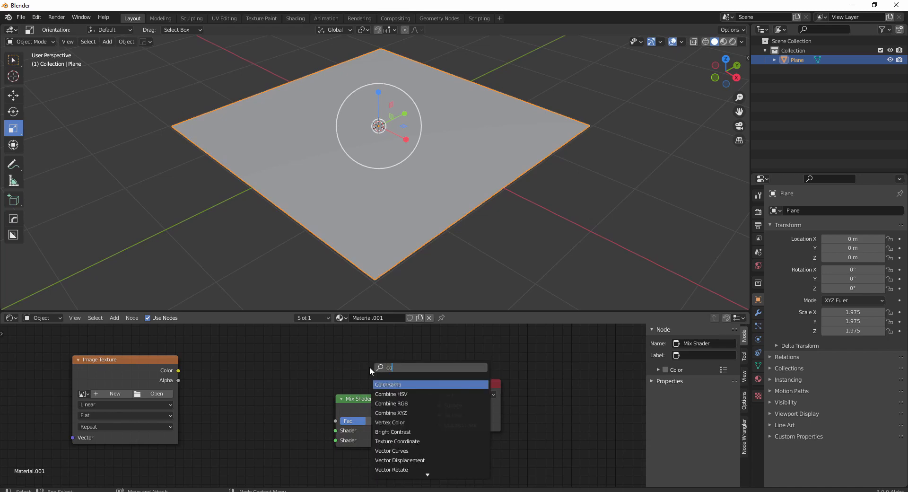
{"action": "key", "text": "Return"}
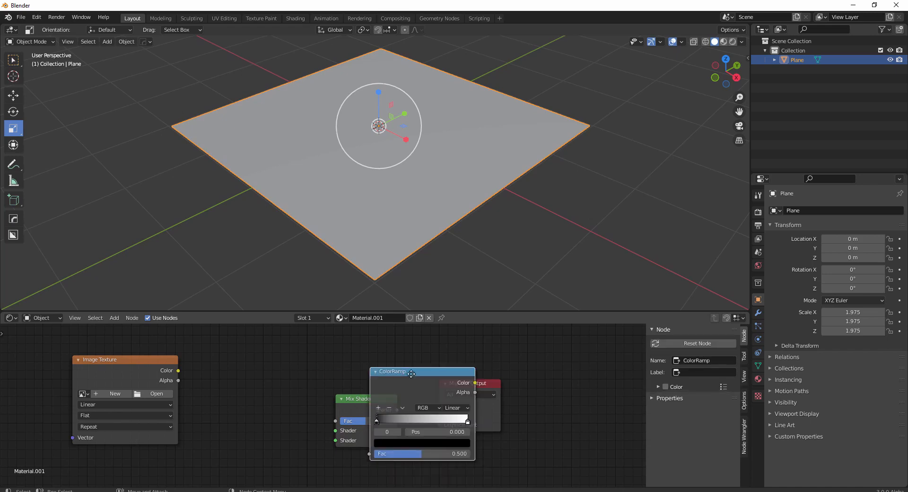
{"action": "left_click", "coordinate": [204, 333]}
Add a Transparent BSDF node below the Mix Shader node.
{"action": "key", "text": "shift+a"}
{"action": "key", "text": "s"}
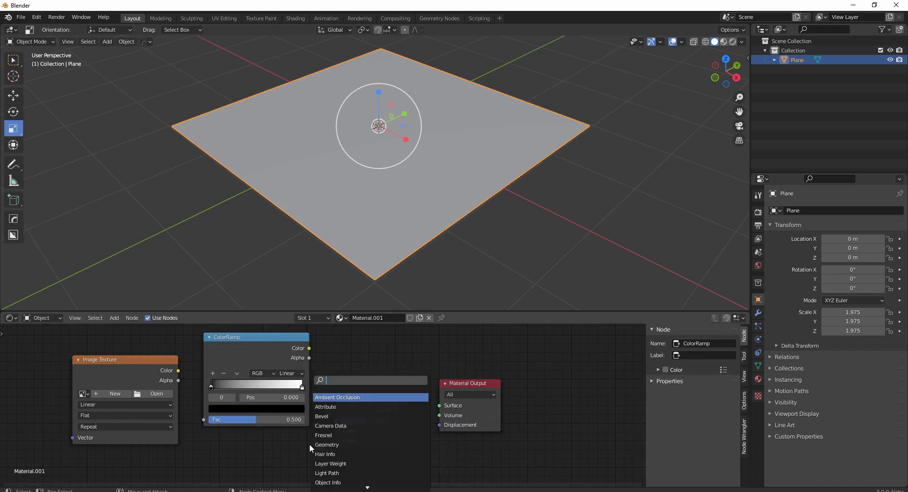
{"action": "type", "text": "tr"}
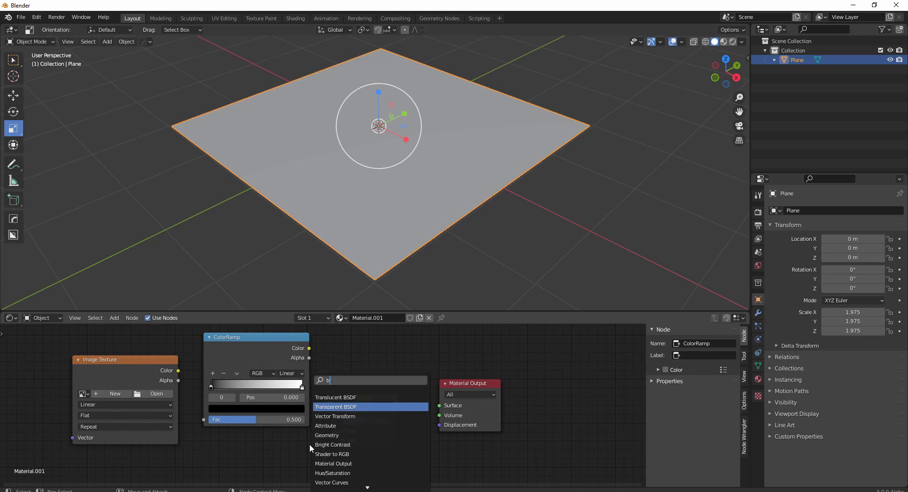
{"action": "key", "text": "Return"}
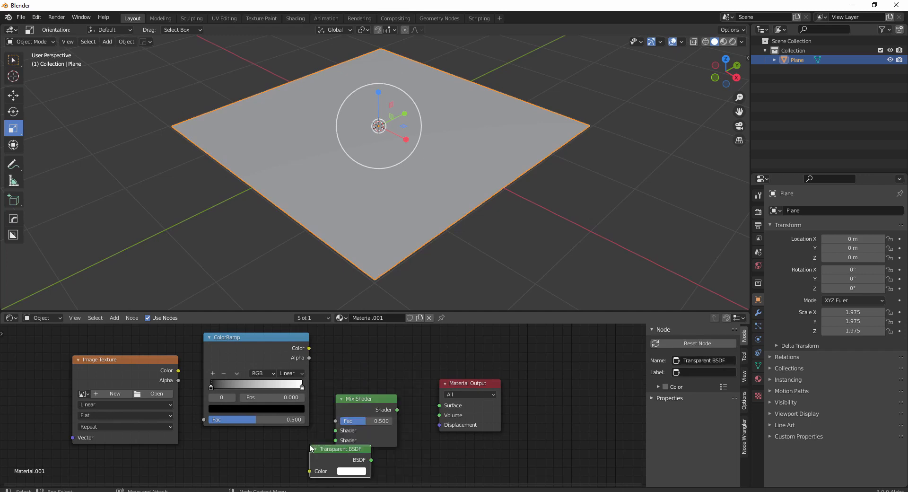
{"action": "left_click", "coordinate": [310, 444]}
Space out the Mix Shader and Material Output nodes and connect the Mix Shader output to the Surface input.
{"action": "left_click_drag", "start_coordinate": [362, 381], "coordinate": [373, 403]}
{"action": "left_click_drag", "start_coordinate": [372, 402], "coordinate": [383, 397]}
{"action": "left_click_drag", "start_coordinate": [461, 384], "coordinate": [508, 378]}
{"action": "left_click_drag", "start_coordinate": [386, 397], "coordinate": [486, 399]}
{"action": "middle_click_drag", "start_coordinate": [423, 449], "coordinate": [519, 439]}
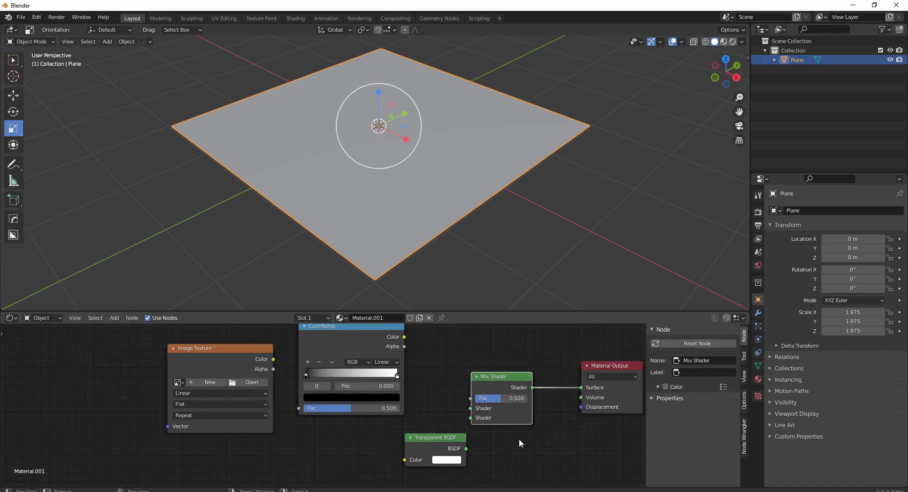
Move the Transparent BSDF node lower and the ColorRamp node higher to free space before the Mix Shader.
{"action": "left_click_drag", "start_coordinate": [424, 448], "coordinate": [374, 468]}
{"action": "left_click_drag", "start_coordinate": [364, 336], "coordinate": [364, 326]}
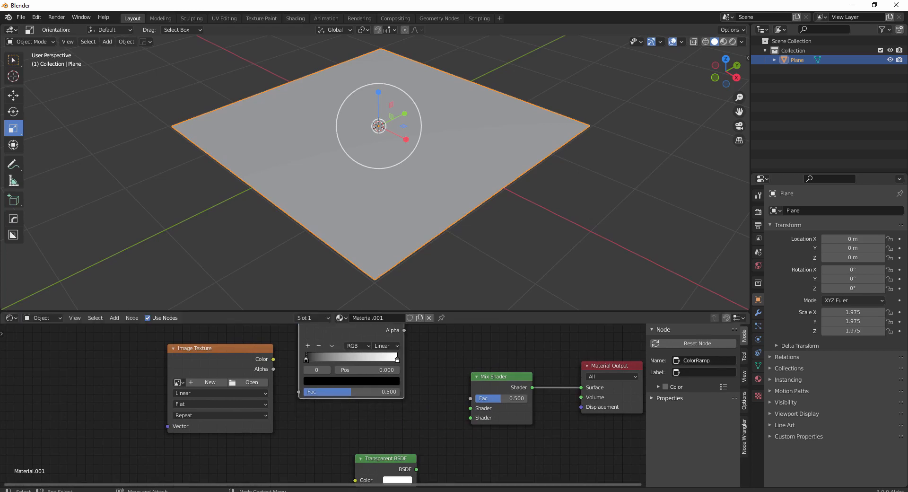
{"action": "scroll", "coordinate": [360, 400], "scroll_direction": "down", "scroll_amount": 4}
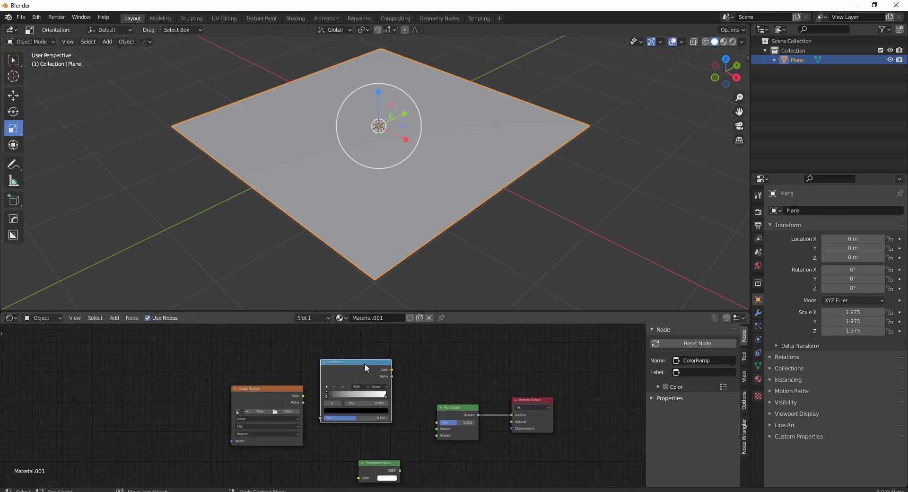
{"action": "left_click_drag", "start_coordinate": [364, 363], "coordinate": [377, 330]}
Add an Emission node and place it below the Transparent BSDF and Mix Shader nodes.
{"action": "middle_click_drag", "start_coordinate": [405, 446], "coordinate": [419, 371]}
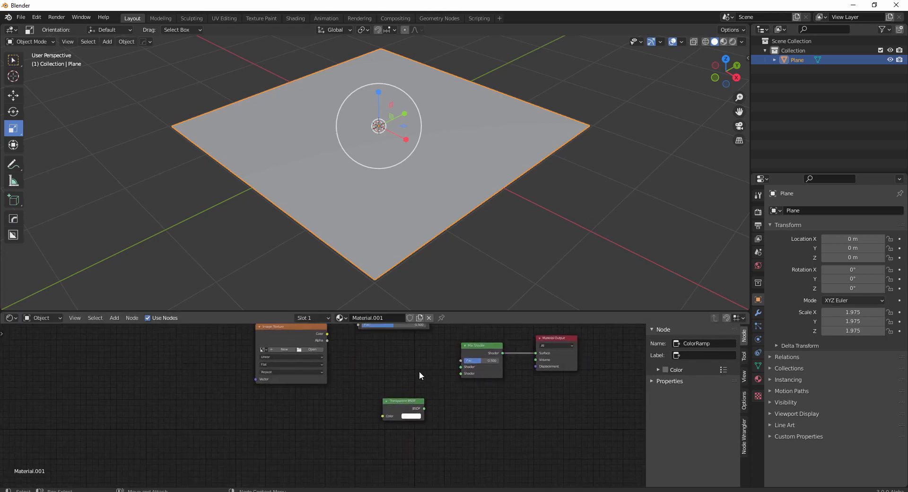
{"action": "key", "text": "shift+a"}
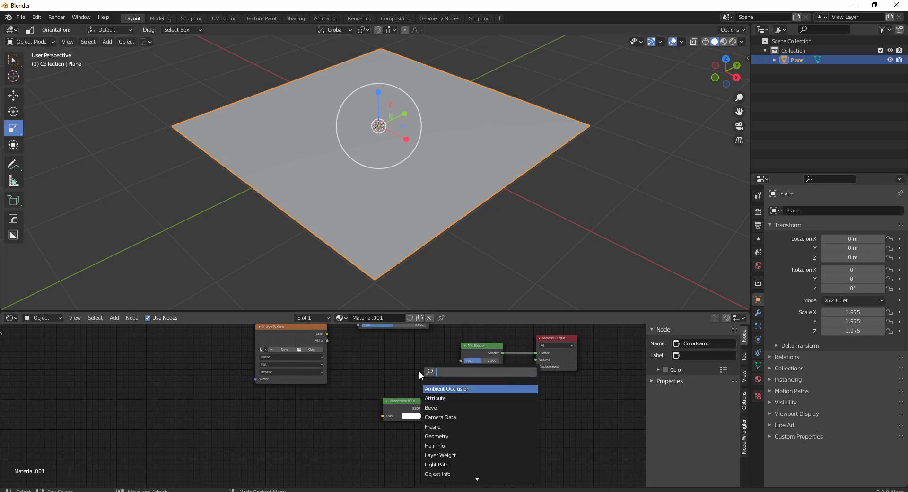
{"action": "type", "text": "em"}
{"action": "key", "text": "Return"}
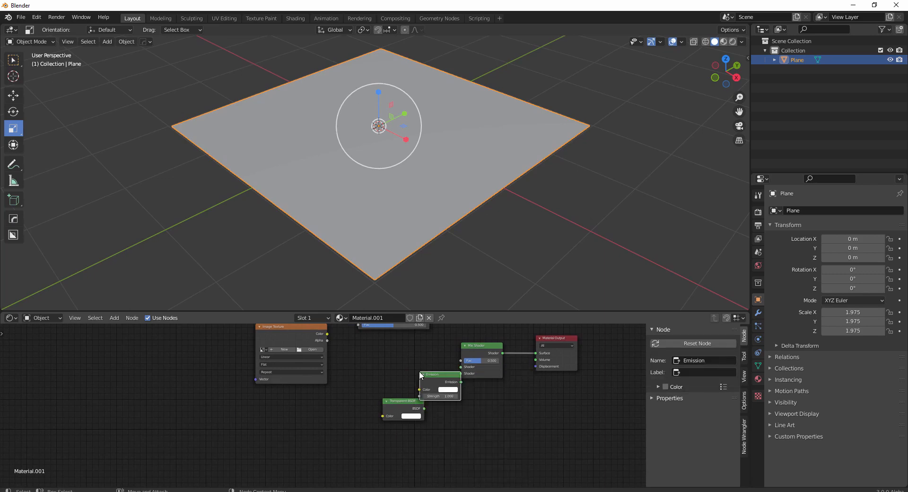
{"action": "scroll", "coordinate": [420, 369], "scroll_direction": "up", "scroll_amount": 3}
{"action": "middle_click_drag", "start_coordinate": [416, 377], "coordinate": [328, 443], "text": "alt"}
{"action": "middle_click_drag", "start_coordinate": [373, 416], "coordinate": [373, 393], "text": "alt"}
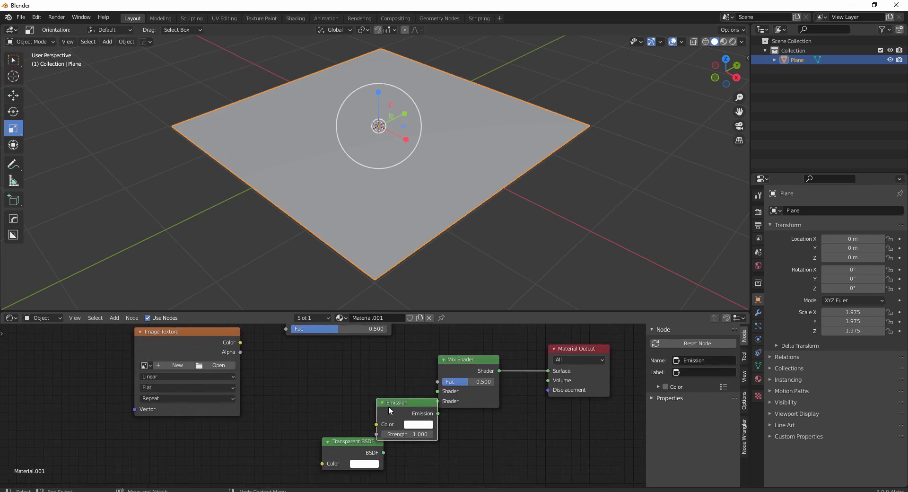
{"action": "left_click_drag", "start_coordinate": [388, 406], "coordinate": [412, 453]}
Connect the Transparent BSDF to the Mix Shader's first Shader input and the Emission output to its second Shader input.
{"action": "left_click_drag", "start_coordinate": [349, 441], "coordinate": [437, 392]}
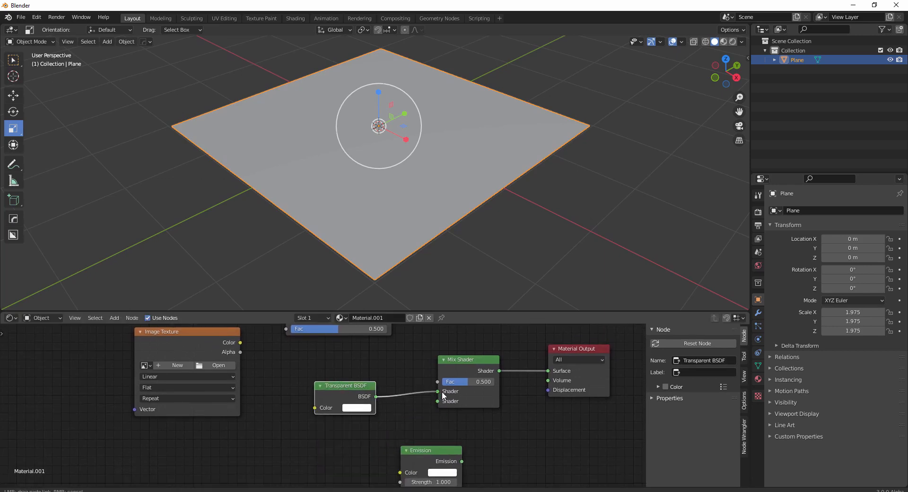
{"action": "middle_click_drag", "start_coordinate": [511, 453], "coordinate": [513, 418], "text": "alt"}
{"action": "left_click_drag", "start_coordinate": [502, 425], "coordinate": [478, 366]}
{"action": "middle_click_drag", "start_coordinate": [496, 391], "coordinate": [484, 405]}
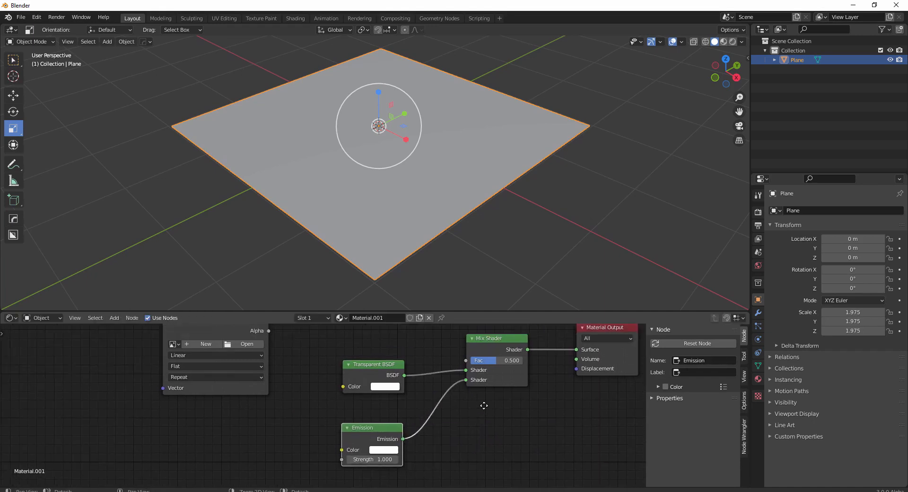
Connect the ColorRamp's Color output to the Mix Shader's Fac input.
{"action": "middle_click_drag", "start_coordinate": [303, 391], "coordinate": [328, 415], "text": "alt"}
{"action": "right_click_drag", "start_coordinate": [328, 415], "coordinate": [327, 389], "text": "alt"}
{"action": "middle_click_drag", "start_coordinate": [326, 389], "coordinate": [322, 423], "text": "alt"}
{"action": "left_click_drag", "start_coordinate": [409, 334], "coordinate": [443, 424]}
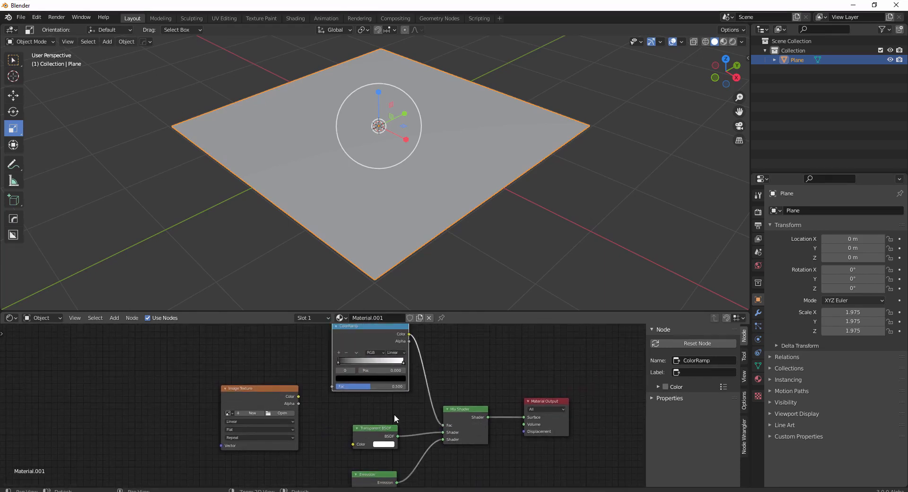
Move the Image Texture node away from the ColorRamp and connect its Color output to the ColorRamp's Fac input.
{"action": "middle_click_drag", "start_coordinate": [393, 413], "coordinate": [426, 441], "text": "alt"}
{"action": "left_click_drag", "start_coordinate": [289, 415], "coordinate": [236, 401]}
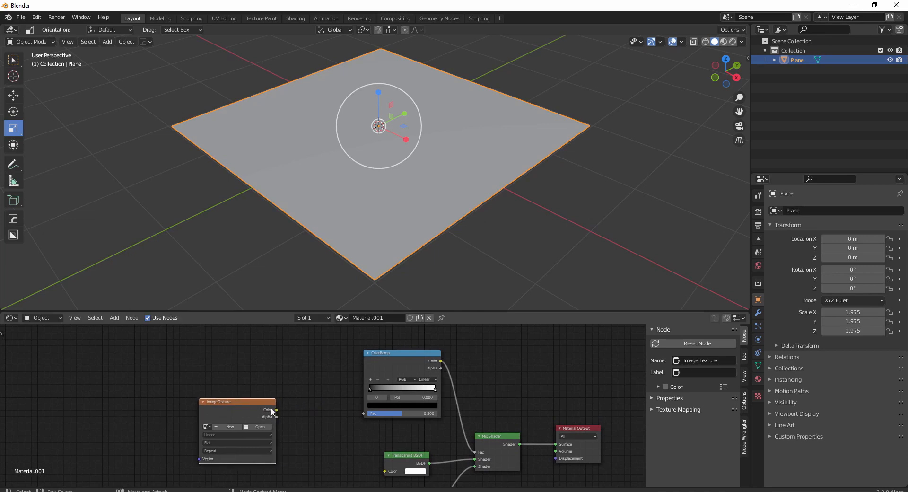
{"action": "left_click_drag", "start_coordinate": [286, 412], "coordinate": [366, 415]}
{"action": "middle_click_drag", "start_coordinate": [352, 438], "coordinate": [364, 422], "text": "alt"}
{"action": "scroll", "coordinate": [358, 404], "scroll_direction": "down", "scroll_amount": 3}
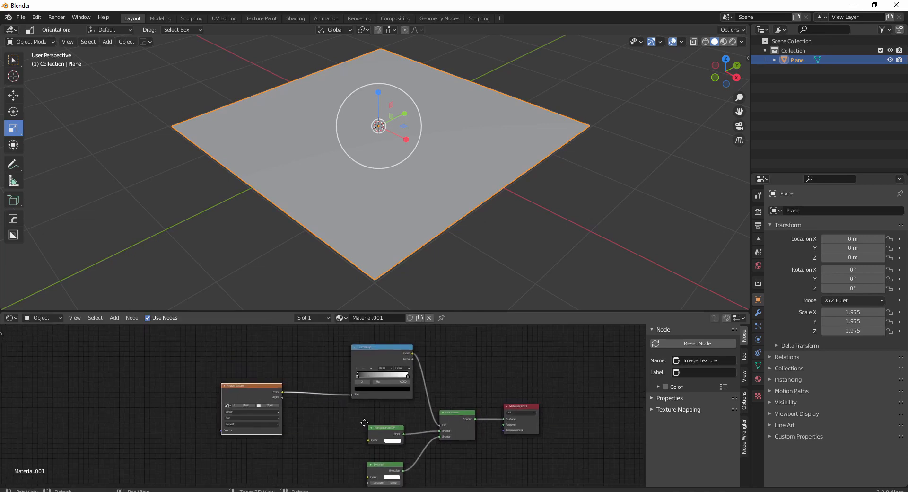
Load Artboard 1.png from the Documents\Edupack\Web Images folder into the Image Texture node.
{"action": "left_click", "coordinate": [271, 405]}
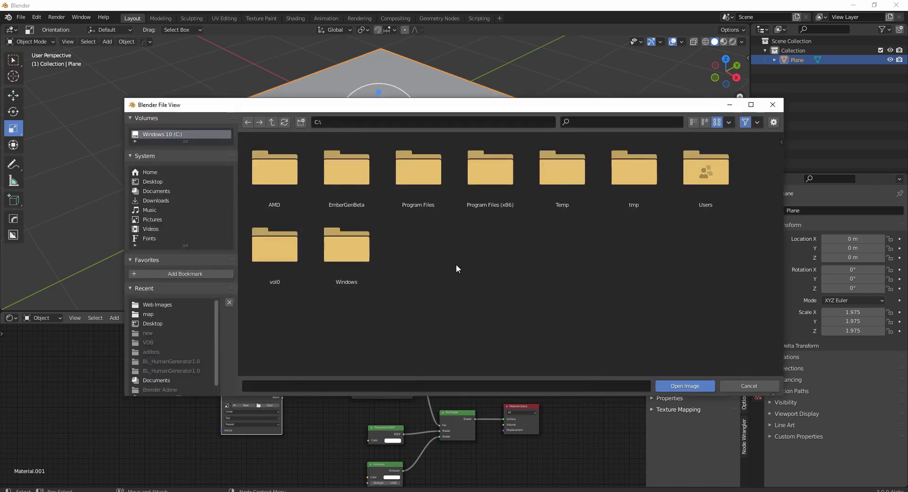
{"action": "left_click", "coordinate": [172, 192]}
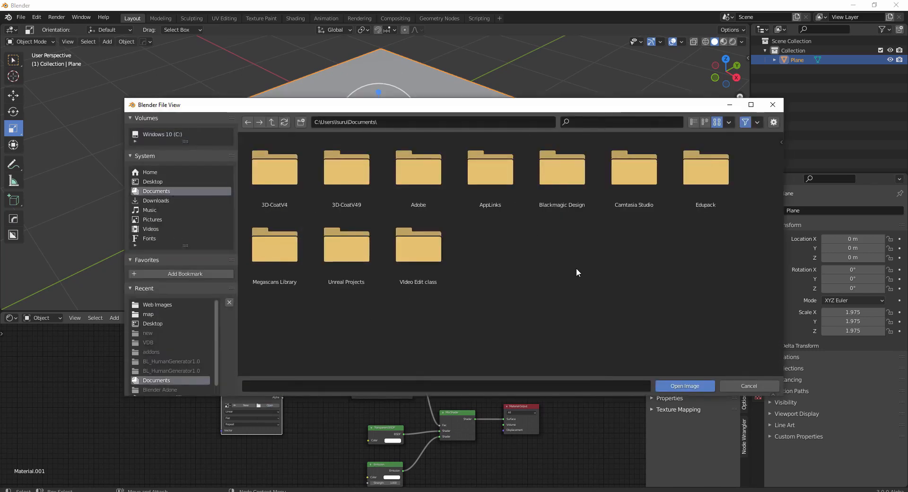
{"action": "left_click", "coordinate": [705, 170]}
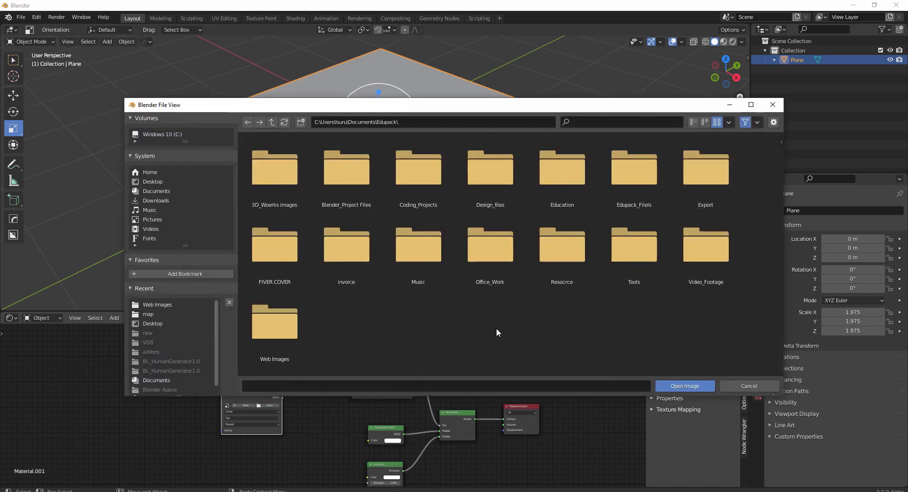
{"action": "double_click", "coordinate": [273, 331]}
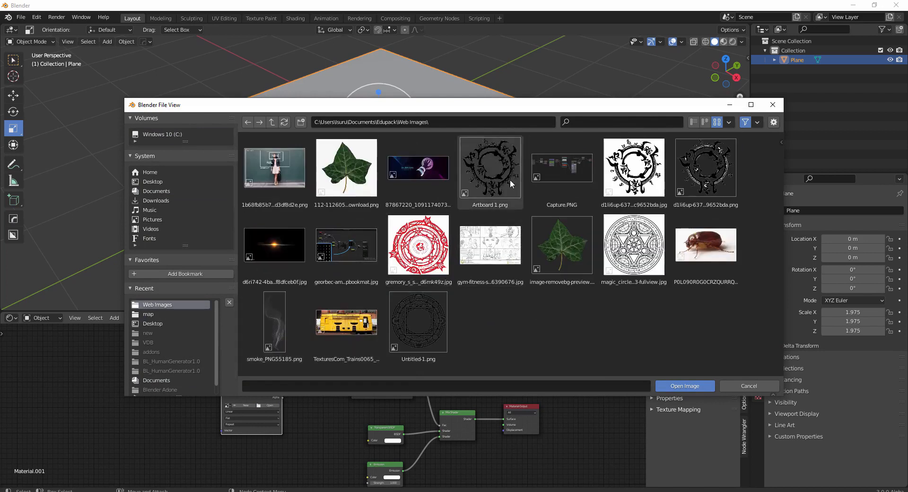
{"action": "left_click", "coordinate": [495, 160]}
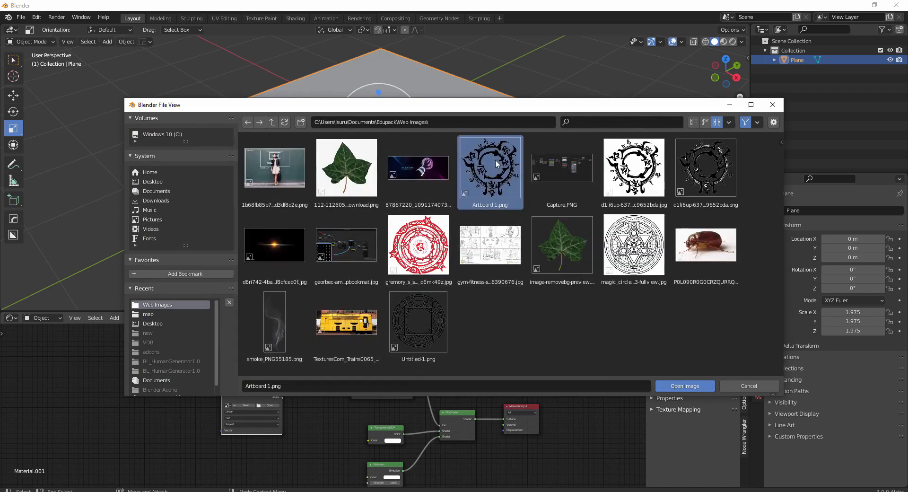
{"action": "left_click", "coordinate": [685, 386]}
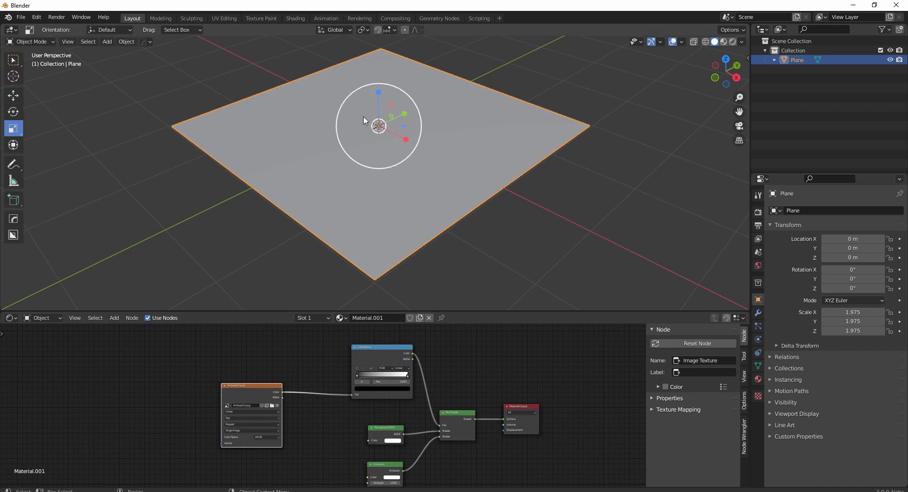
Switch the viewport to Material Preview shading and inspect the magic circle image on the plane.
{"action": "middle_click_drag", "start_coordinate": [512, 245], "coordinate": [628, 115]}
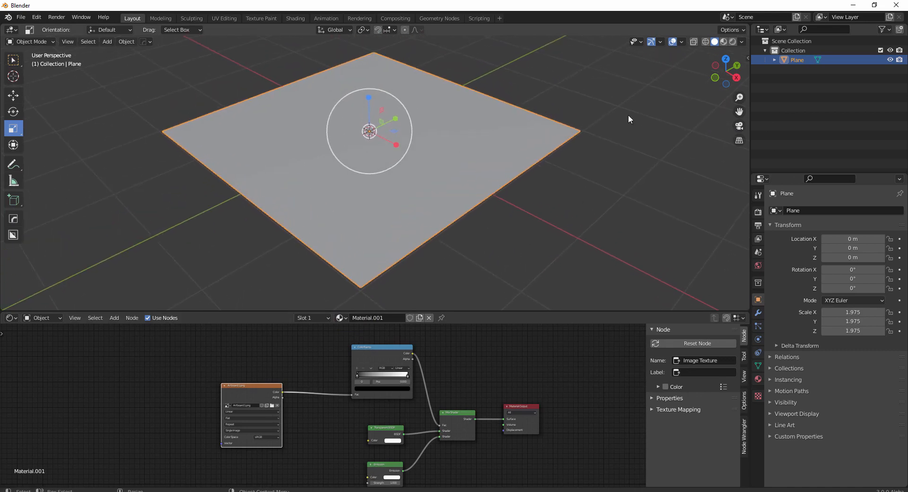
{"action": "left_click", "coordinate": [724, 41]}
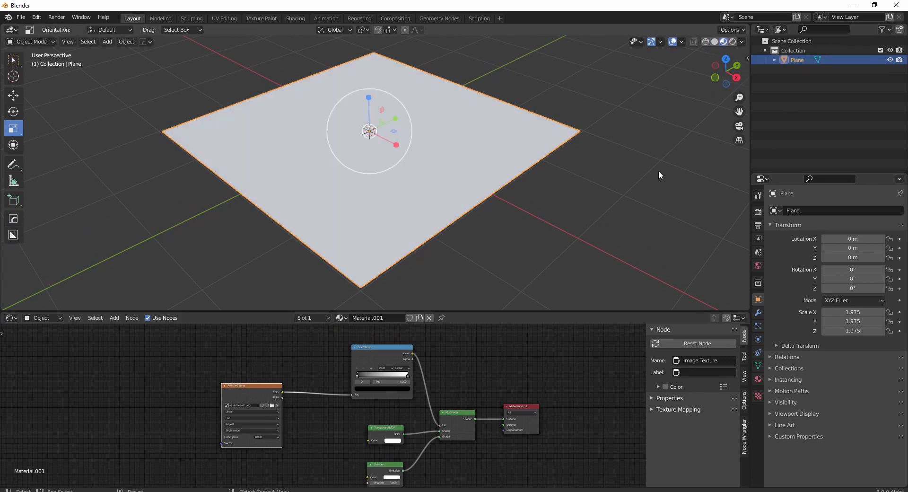
{"action": "middle_click_drag", "start_coordinate": [599, 155], "coordinate": [494, 210]}
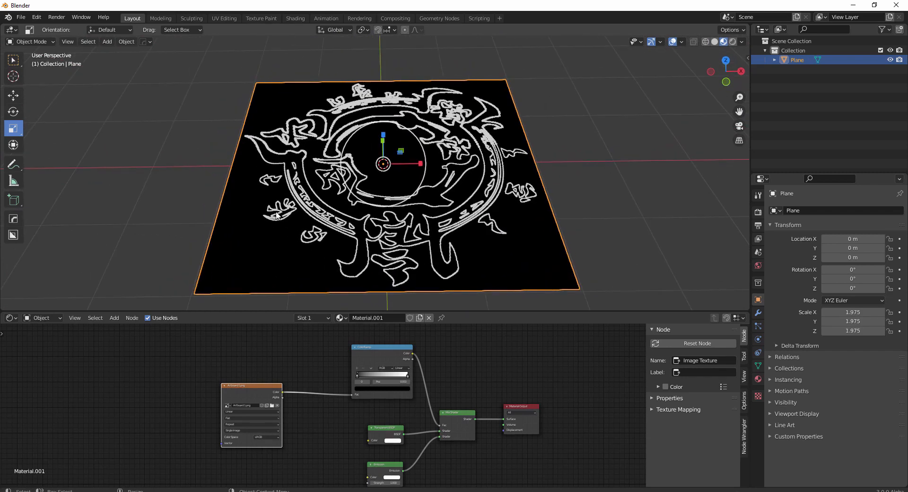
{"action": "middle_click_drag", "start_coordinate": [439, 230], "coordinate": [433, 224], "text": "shift"}
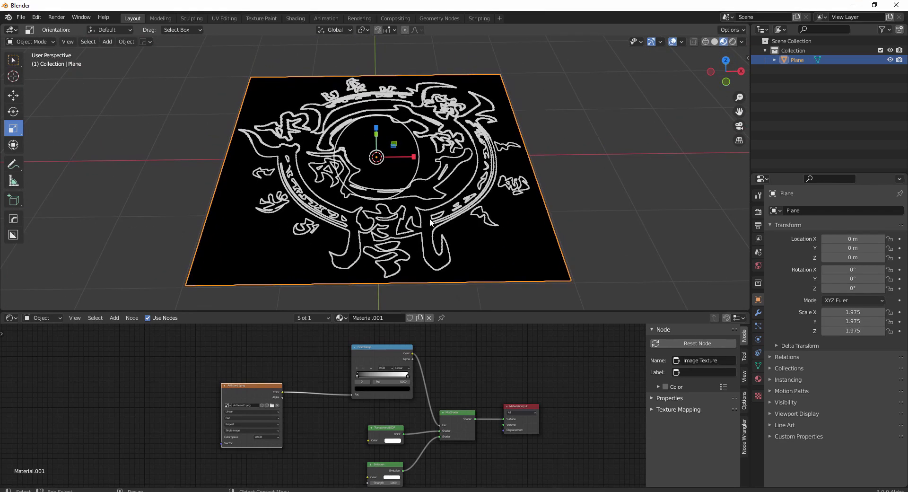
{"action": "left_click", "coordinate": [631, 207]}
{"action": "left_click", "coordinate": [458, 255]}
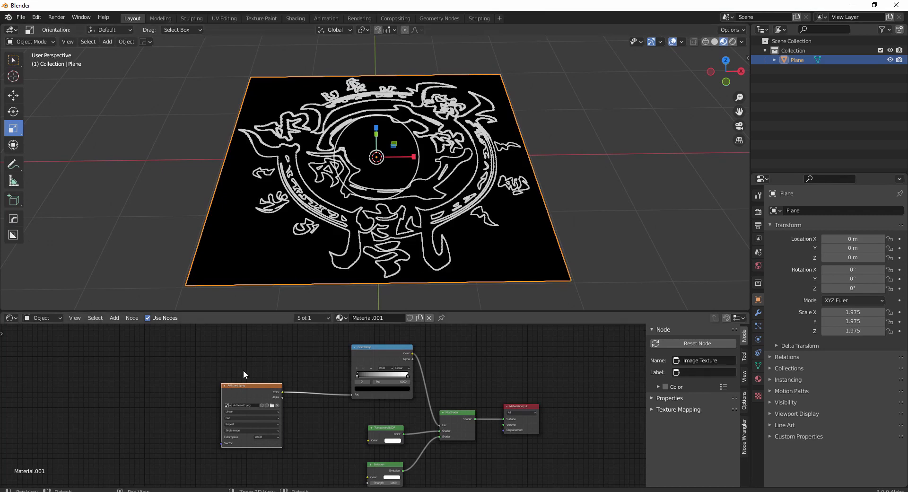
{"action": "scroll", "coordinate": [244, 370], "scroll_direction": "up", "scroll_amount": 4}
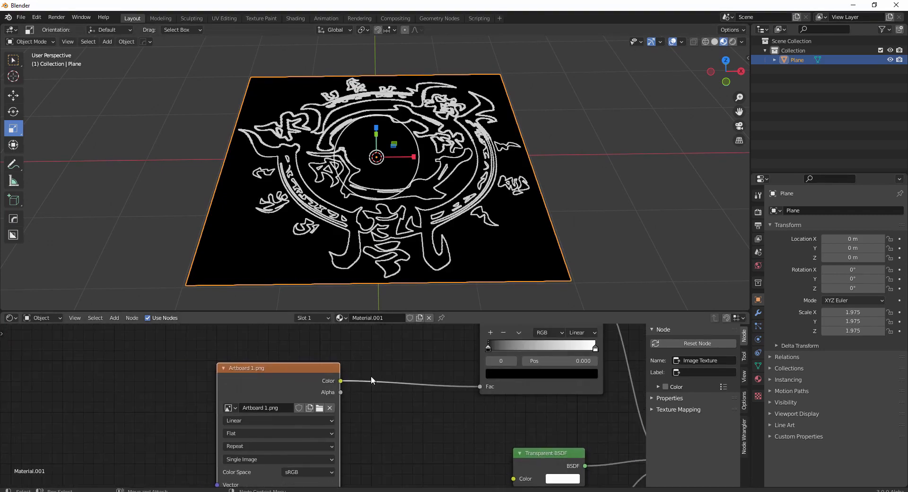
{"action": "left_click", "coordinate": [744, 403]}
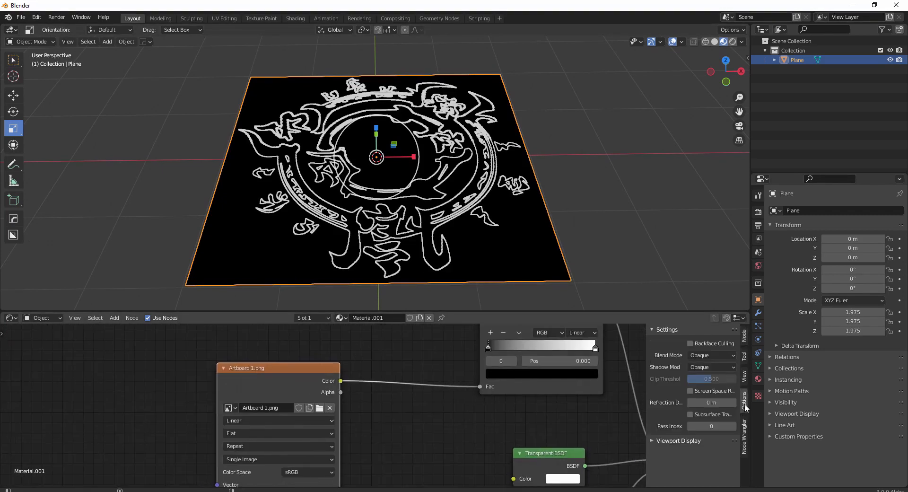
{"action": "left_click", "coordinate": [651, 330]}
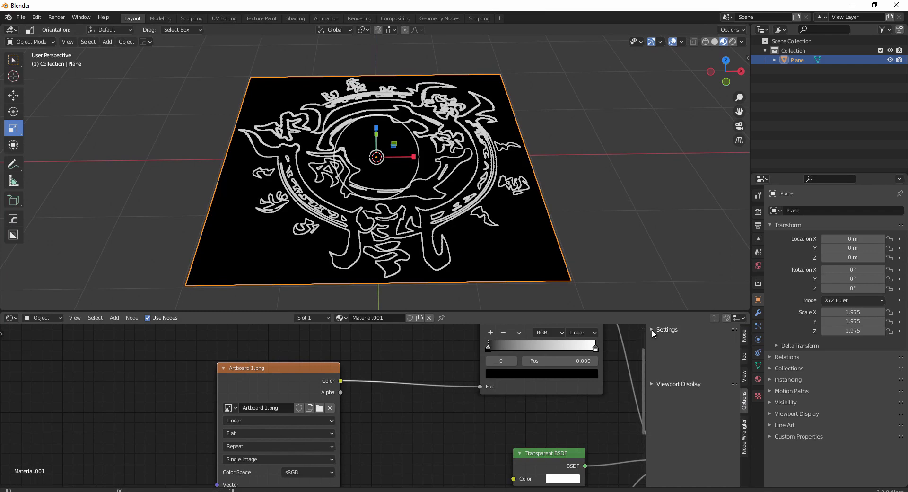
{"action": "left_click_drag", "start_coordinate": [702, 336], "coordinate": [745, 350]}
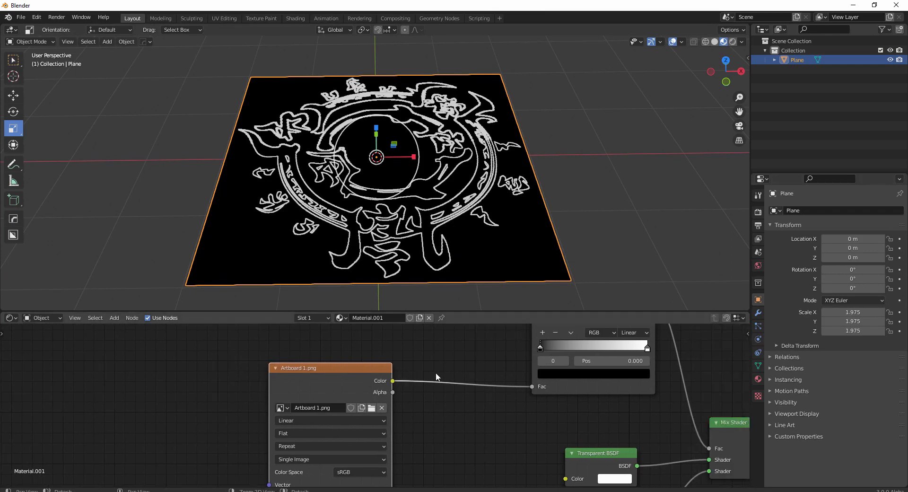
{"action": "middle_click_drag", "start_coordinate": [435, 372], "coordinate": [293, 362]}
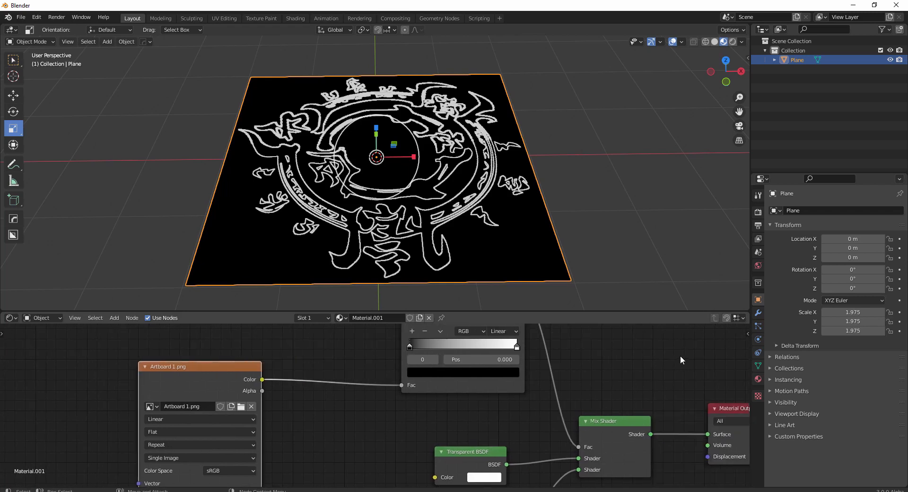
Set the material's Blend Mode to Alpha Clip and its Shadow Mode to Alpha Hashed.
{"action": "left_click", "coordinate": [747, 333]}
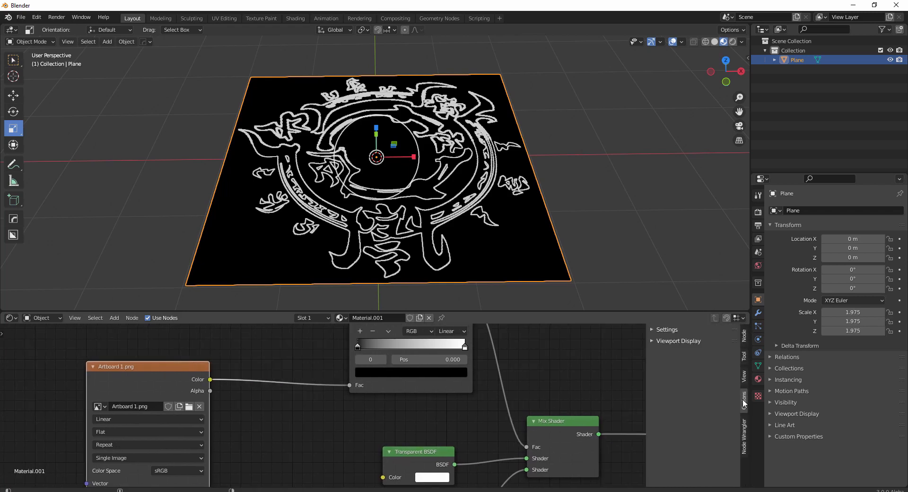
{"action": "left_click", "coordinate": [662, 341]}
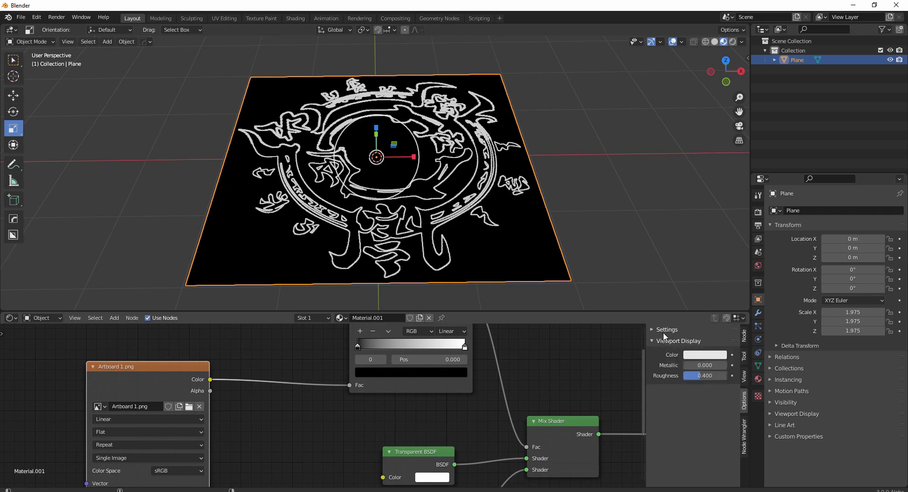
{"action": "left_click", "coordinate": [666, 330]}
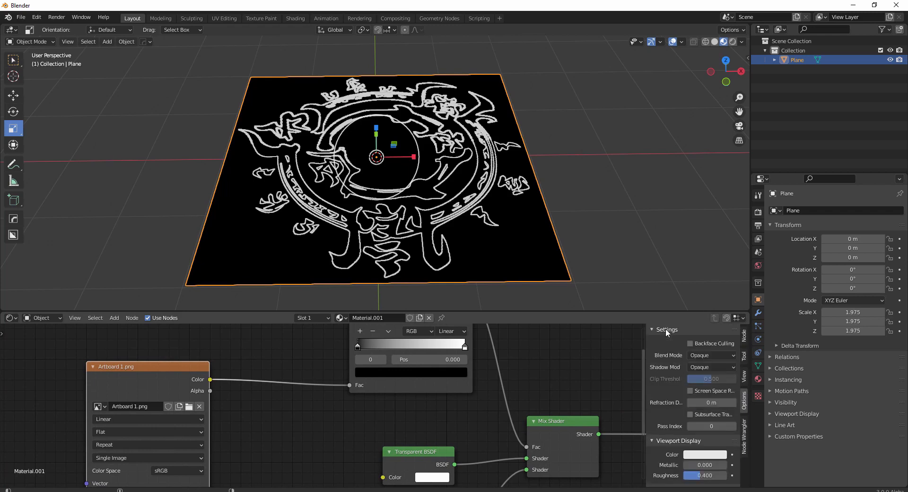
{"action": "left_click", "coordinate": [716, 354]}
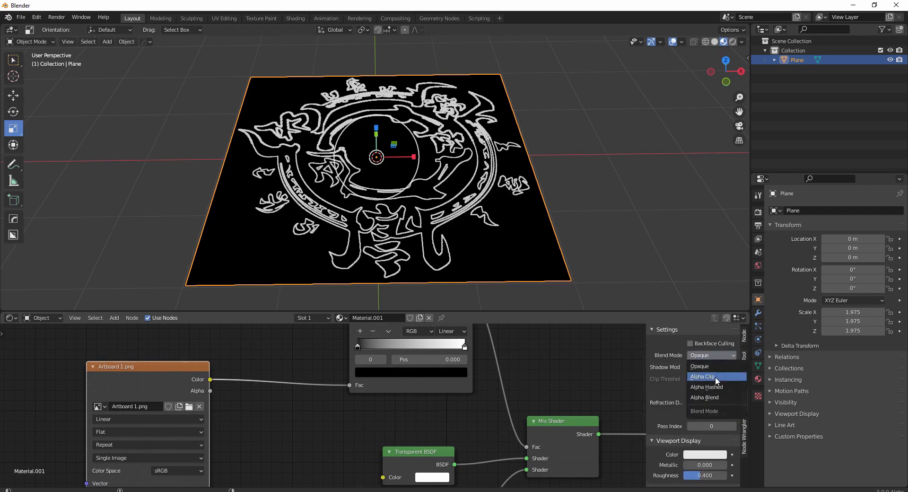
{"action": "left_click", "coordinate": [715, 376]}
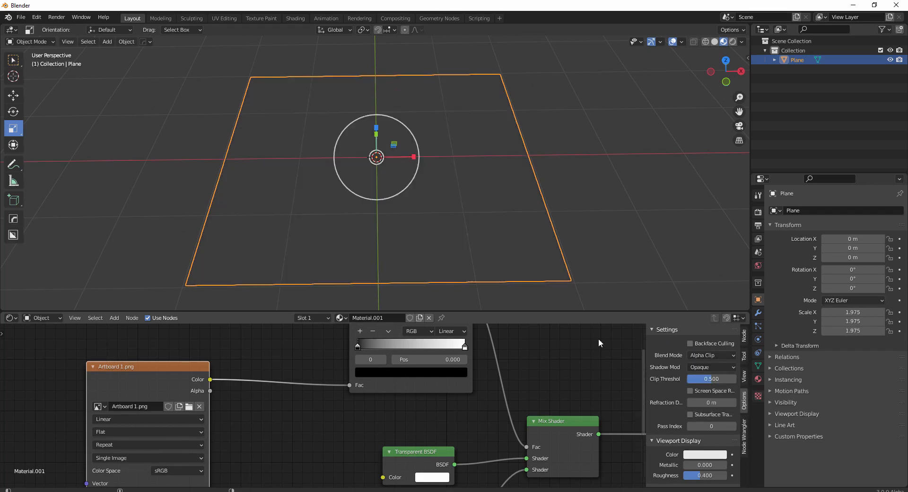
{"action": "left_click", "coordinate": [701, 368]}
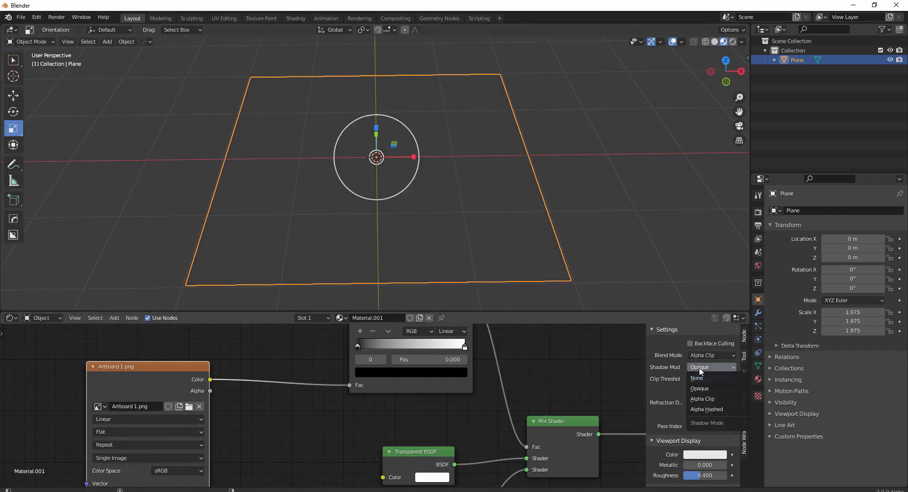
{"action": "left_click", "coordinate": [711, 410]}
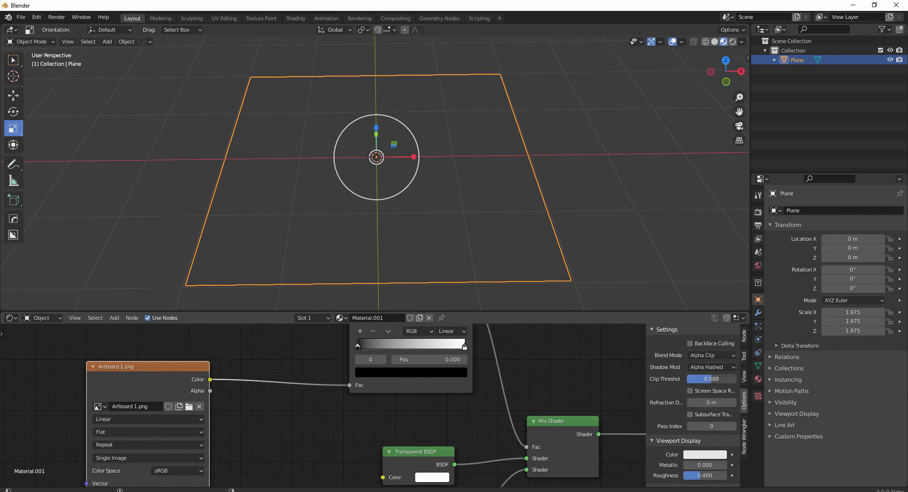
Set the material's Clip Threshold to 0.368 and its Refraction Depth to 2.6 m.
{"action": "left_click_drag", "start_coordinate": [703, 378], "coordinate": [705, 379]}
{"action": "middle_click_drag", "start_coordinate": [393, 360], "coordinate": [396, 382]}
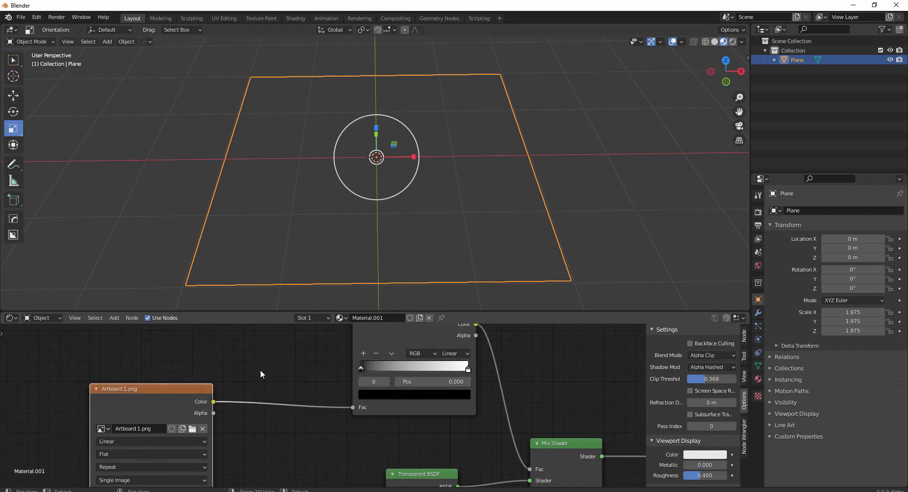
{"action": "scroll", "coordinate": [262, 371], "scroll_direction": "down", "scroll_amount": 1}
{"action": "scroll", "coordinate": [282, 372], "scroll_direction": "down", "scroll_amount": 1}
{"action": "mouse_move", "coordinate": [340, 372]}
{"action": "left_mouse_down"}
{"action": "mouse_move", "coordinate": [368, 373]}
{"action": "mouse_move", "coordinate": [343, 374]}
{"action": "left_mouse_up"}
{"action": "left_click_drag", "start_coordinate": [711, 402], "coordinate": [724, 402]}
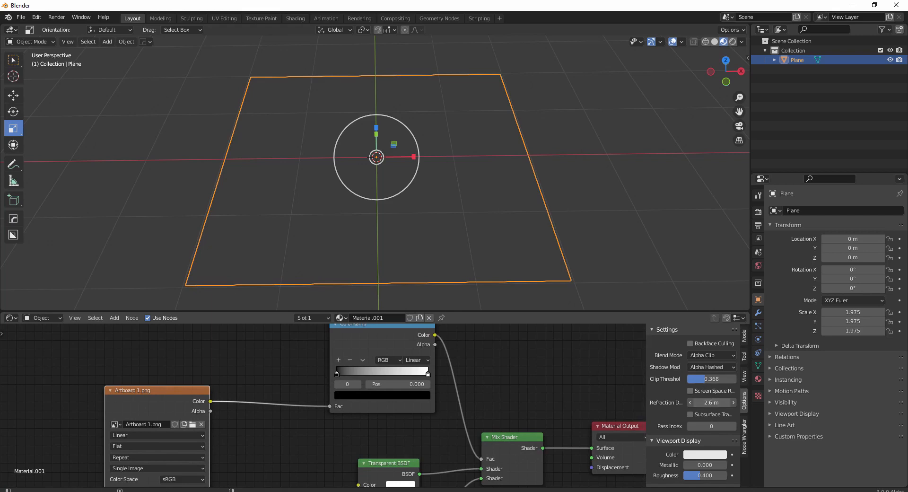
Set the plane material's Blend Mode to Alpha Blend and its Shadow Mode to Opaque.
{"action": "left_click", "coordinate": [704, 357]}
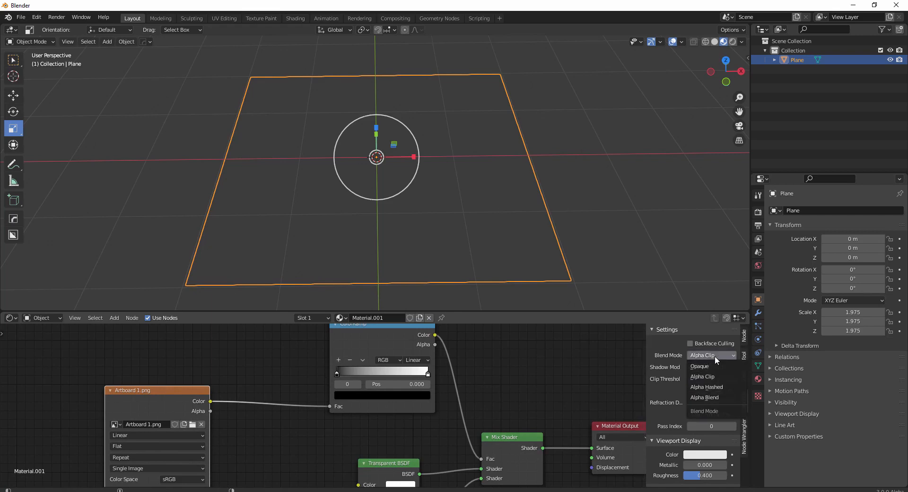
{"action": "left_click", "coordinate": [705, 396]}
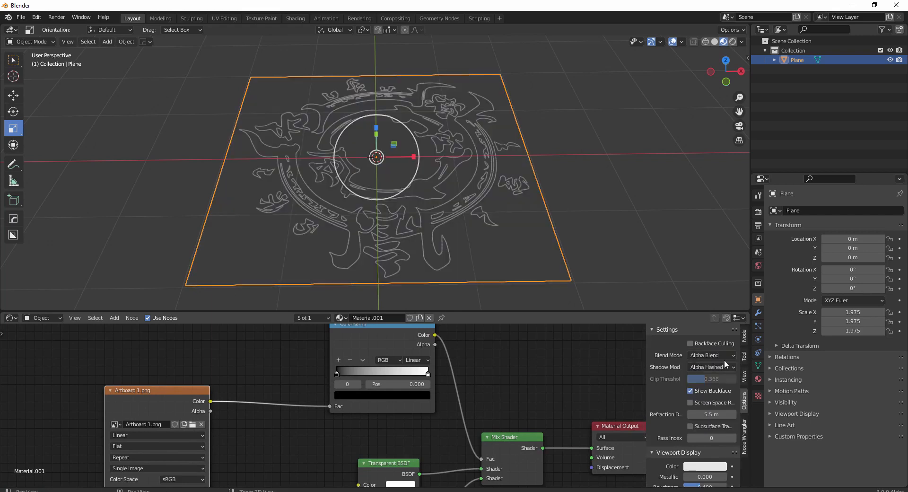
{"action": "left_click", "coordinate": [714, 368]}
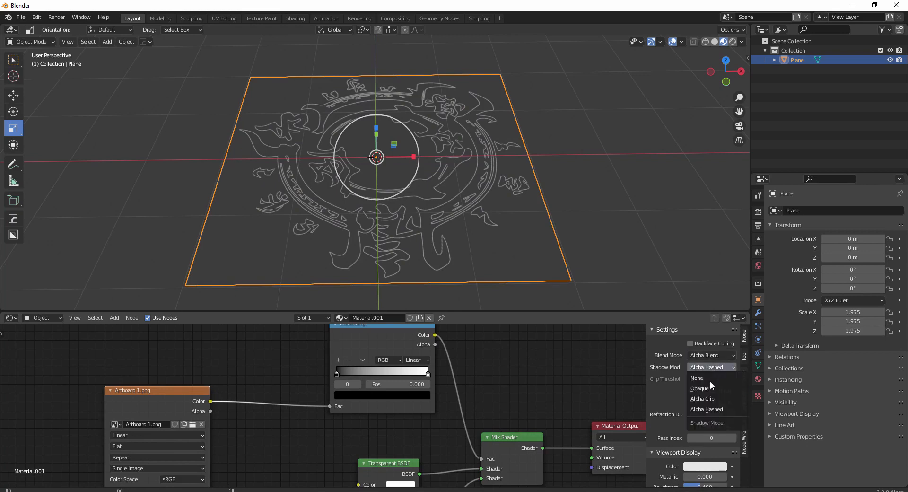
{"action": "left_click", "coordinate": [708, 389]}
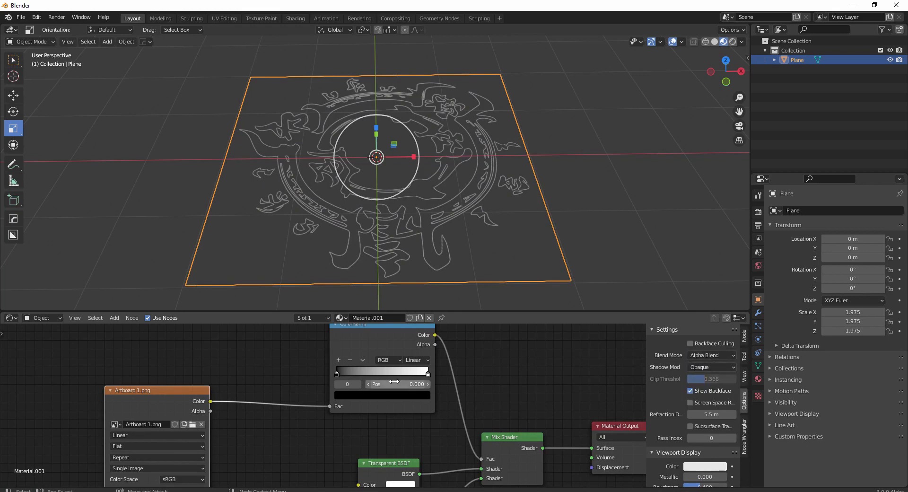
Keep the ColorRamp's black stop at 0 and move its white stop to position 0.277.
{"action": "middle_click_drag", "start_coordinate": [502, 411], "coordinate": [509, 354]}
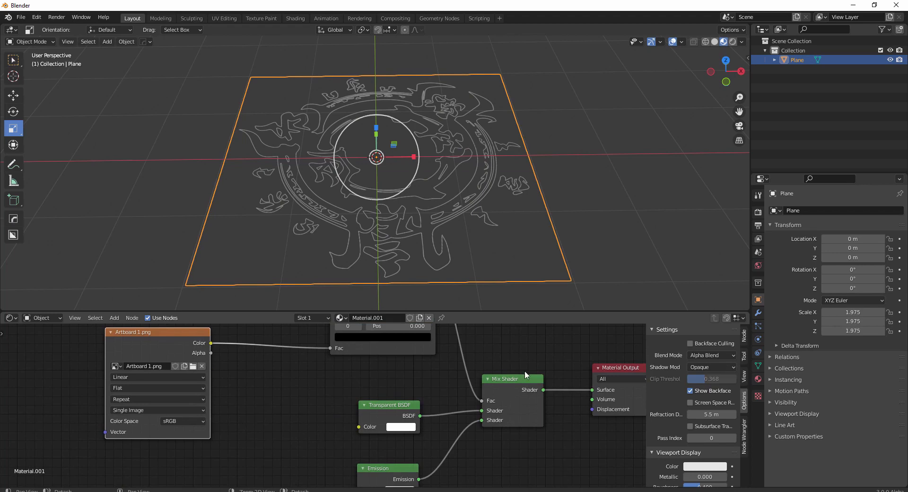
{"action": "scroll", "coordinate": [524, 371], "scroll_direction": "down", "scroll_amount": 3}
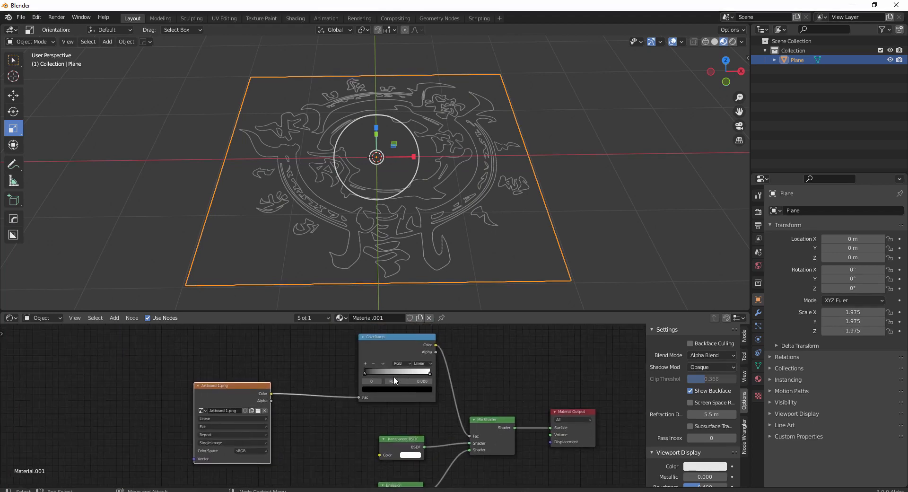
{"action": "left_click_drag", "start_coordinate": [367, 373], "coordinate": [344, 372]}
{"action": "left_click_drag", "start_coordinate": [430, 373], "coordinate": [382, 373]}
Set the Emission node's color to a light sky blue, with a hue of about 0.57 and full value.
{"action": "middle_click_drag", "start_coordinate": [402, 422], "coordinate": [410, 355]}
{"action": "left_click", "coordinate": [418, 433]}
{"action": "left_click_drag", "start_coordinate": [437, 367], "coordinate": [441, 350]}
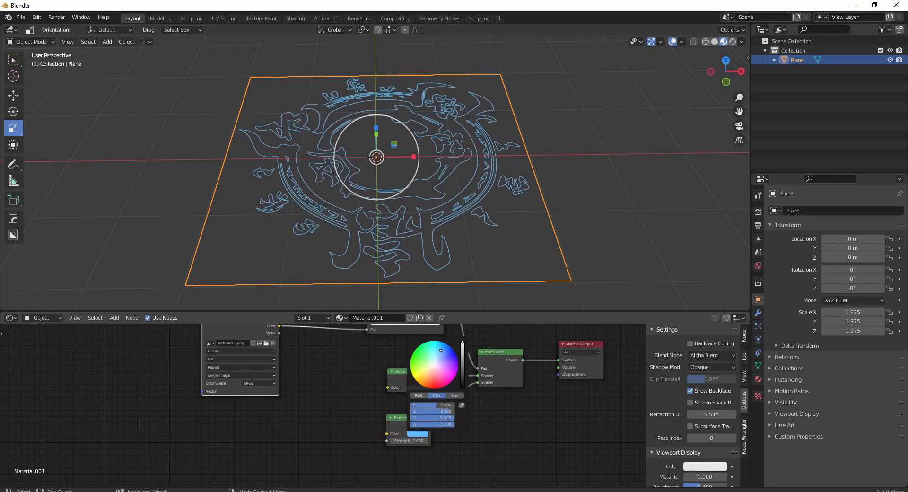
{"action": "middle_click_drag", "start_coordinate": [594, 225], "coordinate": [589, 236], "text": "shift"}
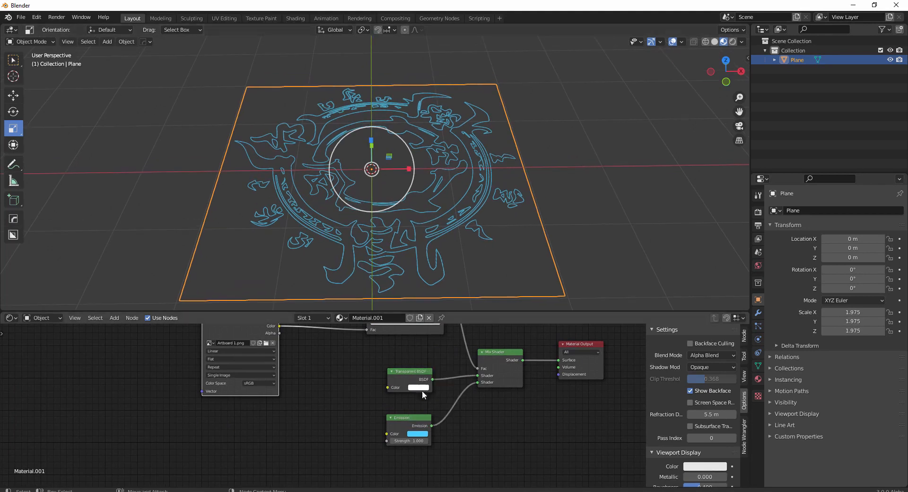
{"action": "left_click", "coordinate": [422, 433]}
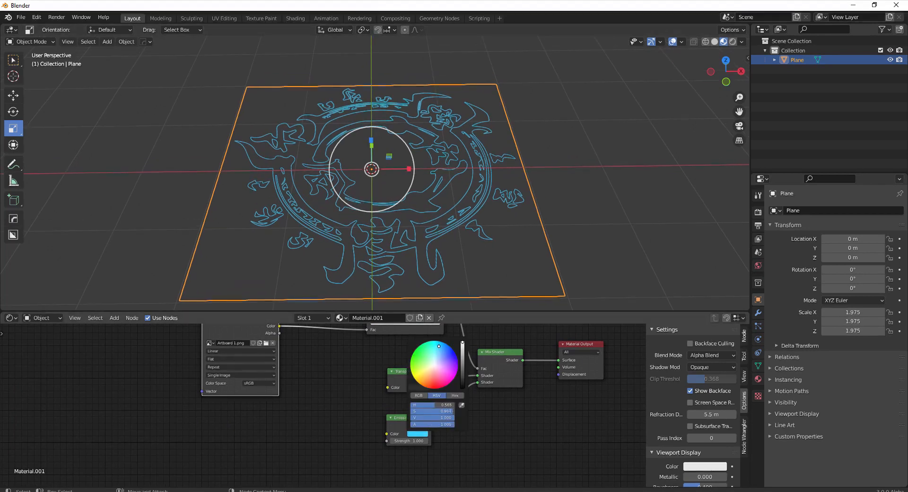
Enable Bloom and Ambient Occlusion in the Eevee render settings.
{"action": "left_click", "coordinate": [757, 227]}
{"action": "left_click", "coordinate": [759, 212]}
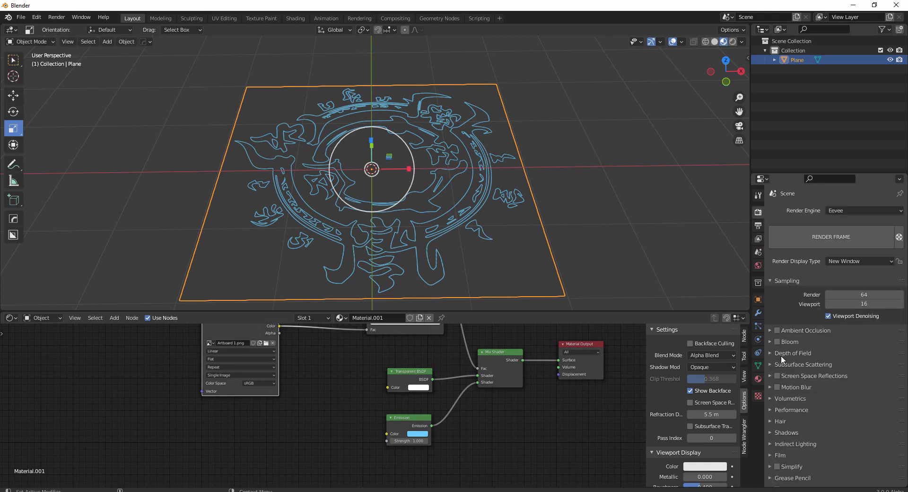
{"action": "left_click", "coordinate": [777, 342]}
{"action": "left_click", "coordinate": [778, 331]}
Raise the Emission node's Strength to 42.3 and check the circle's glow.
{"action": "middle_click_drag", "start_coordinate": [423, 456], "coordinate": [419, 468]}
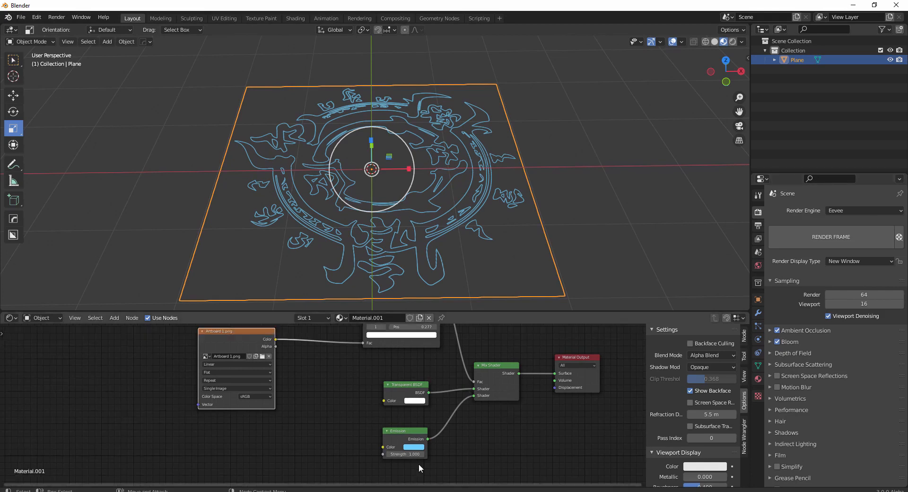
{"action": "left_click_drag", "start_coordinate": [405, 454], "coordinate": [487, 454]}
{"action": "scroll", "coordinate": [431, 223], "scroll_direction": "down", "scroll_amount": 3}
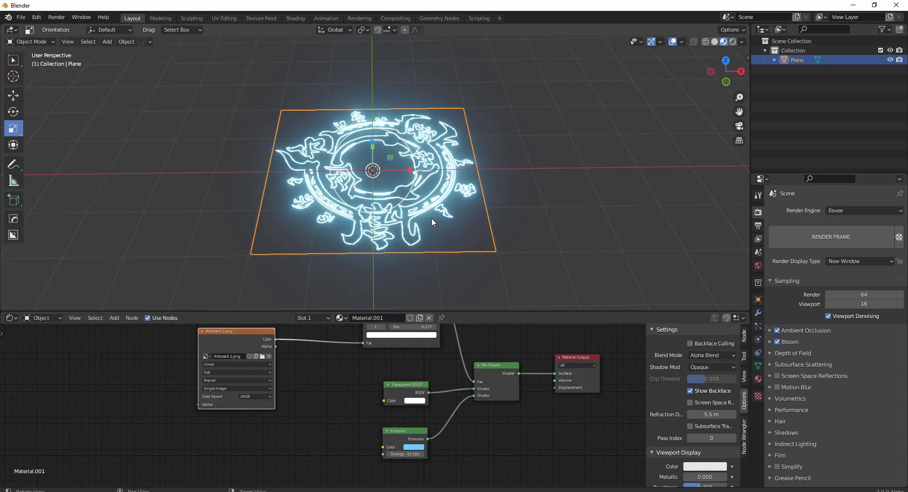
{"action": "scroll", "coordinate": [445, 213], "scroll_direction": "up", "scroll_amount": 4}
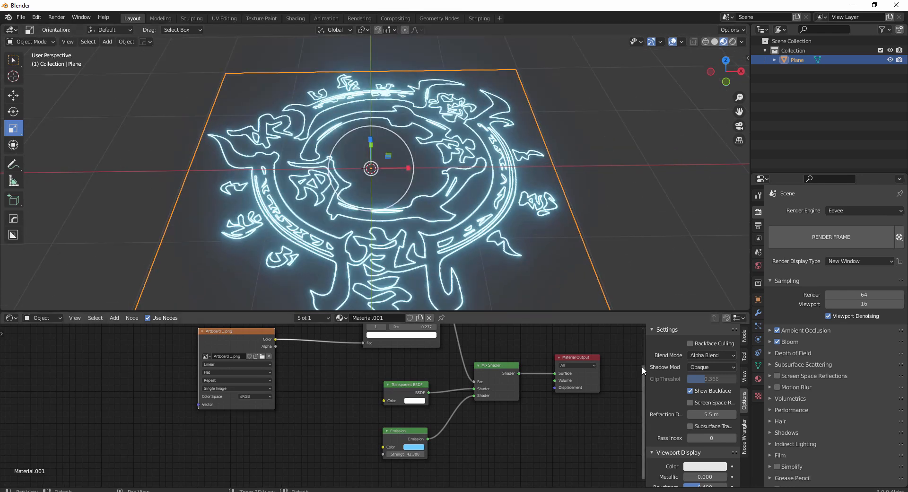
Try the Alpha Hashed Shadow Mode, followed by Alpha Clip with a Clip Threshold of 1.000.
{"action": "left_click", "coordinate": [702, 367]}
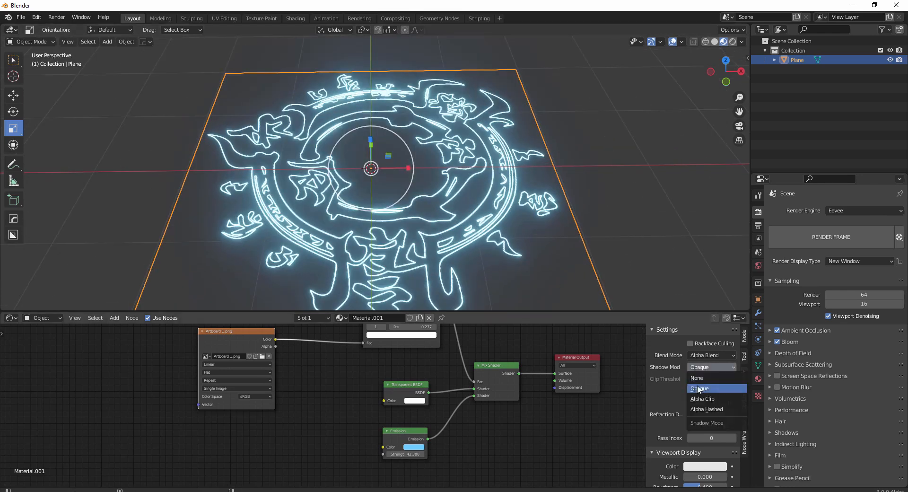
{"action": "left_click", "coordinate": [707, 408]}
{"action": "left_click", "coordinate": [704, 367]}
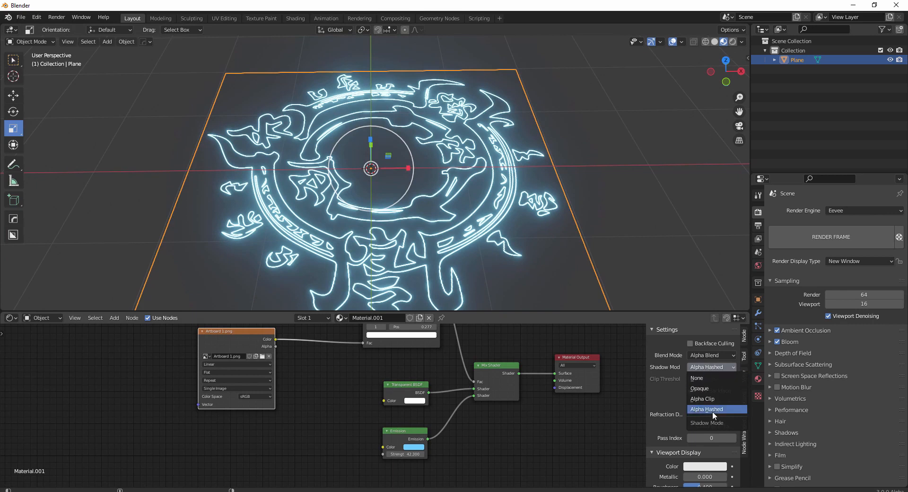
{"action": "left_click", "coordinate": [717, 400]}
{"action": "left_click_drag", "start_coordinate": [708, 382], "coordinate": [714, 379]}
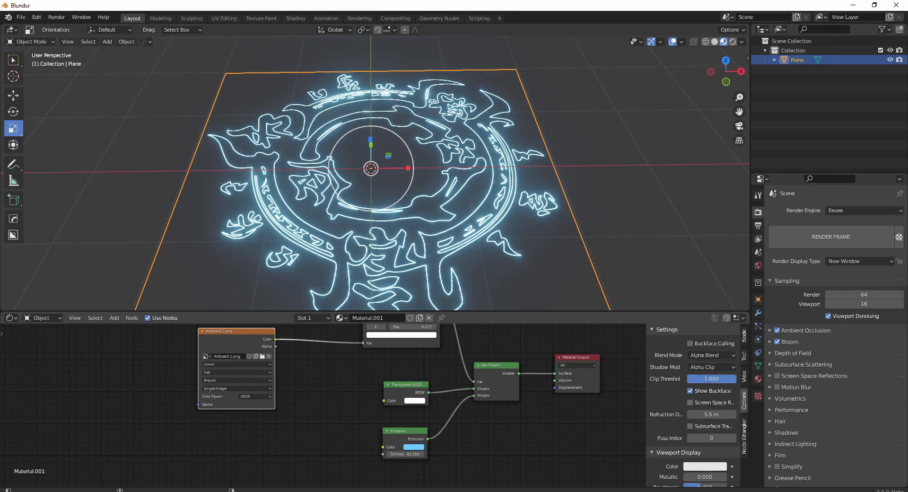
Set the material's Shadow Mode to Alpha Hashed, with Show Backface off and a Refraction Depth of 4.3 m.
{"action": "left_click", "coordinate": [713, 367]}
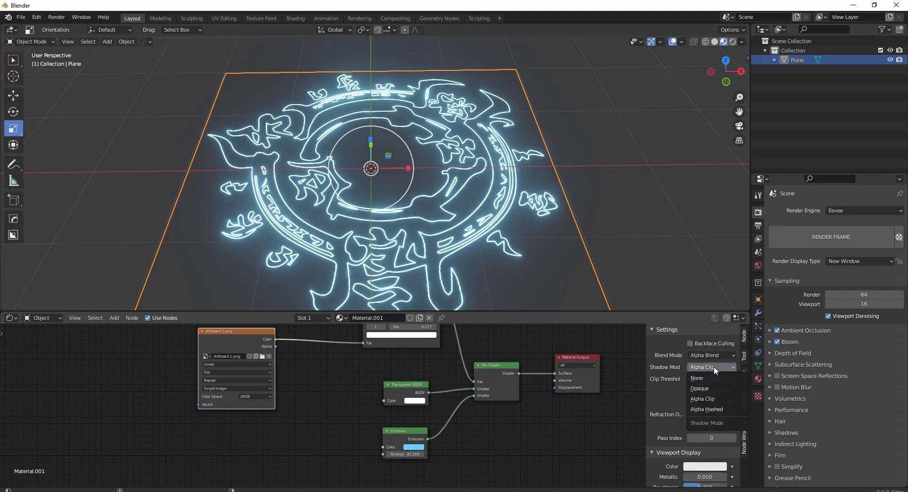
{"action": "left_click", "coordinate": [713, 409]}
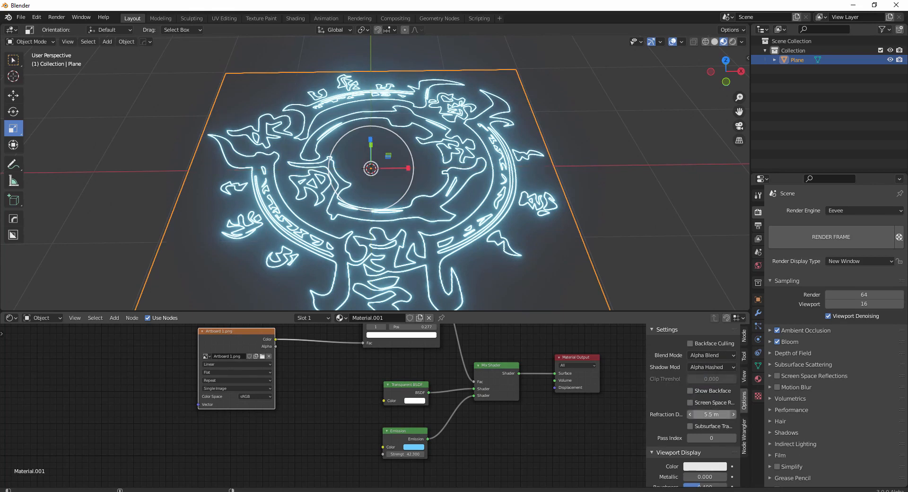
{"action": "left_click_drag", "start_coordinate": [712, 415], "coordinate": [691, 415]}
{"action": "middle_click_drag", "start_coordinate": [518, 223], "coordinate": [541, 223]}
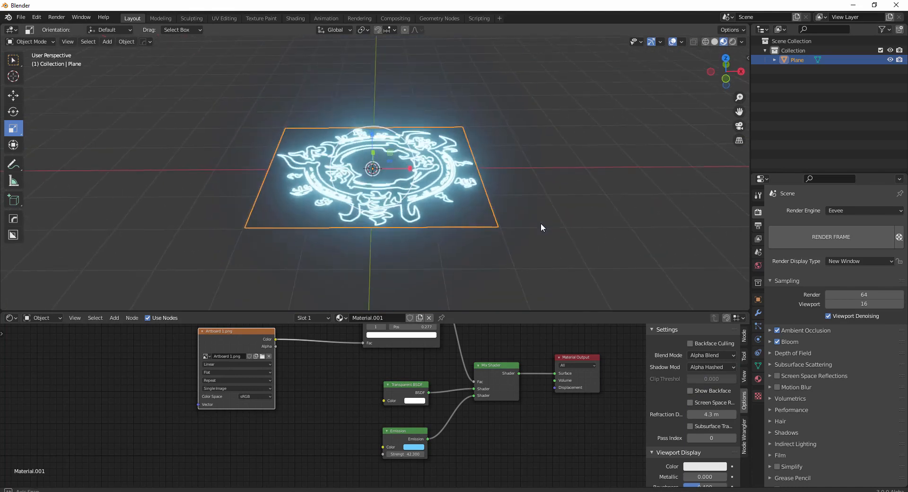
{"action": "scroll", "coordinate": [496, 243], "scroll_direction": "up", "scroll_amount": 5}
{"action": "scroll", "coordinate": [414, 249], "scroll_direction": "down", "scroll_amount": 1}
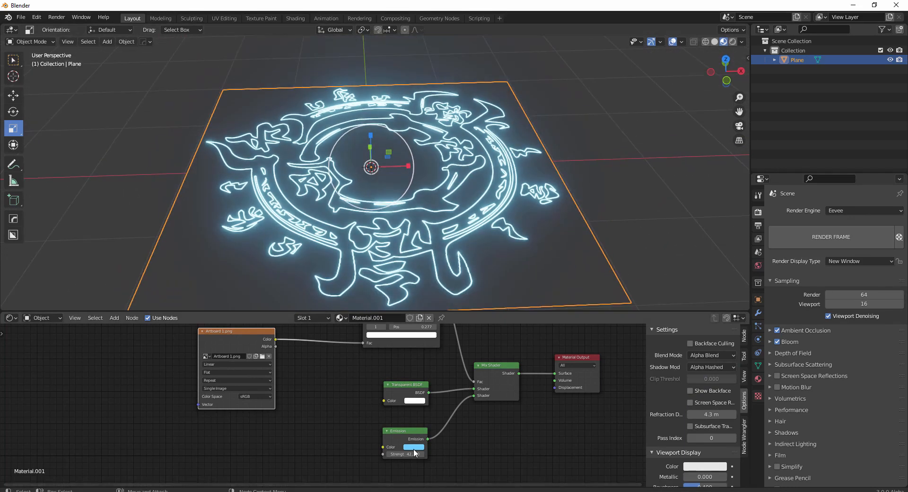
Change the Emission node's color to a light orange and raise its Strength to 82.7.
{"action": "left_click", "coordinate": [414, 447]}
{"action": "left_click", "coordinate": [431, 386]}
{"action": "mouse_move", "coordinate": [431, 386]}
{"action": "left_mouse_down"}
{"action": "mouse_move", "coordinate": [414, 386]}
{"action": "mouse_move", "coordinate": [421, 392]}
{"action": "left_mouse_up"}
{"action": "left_click", "coordinate": [426, 396]}
{"action": "left_click", "coordinate": [418, 461]}
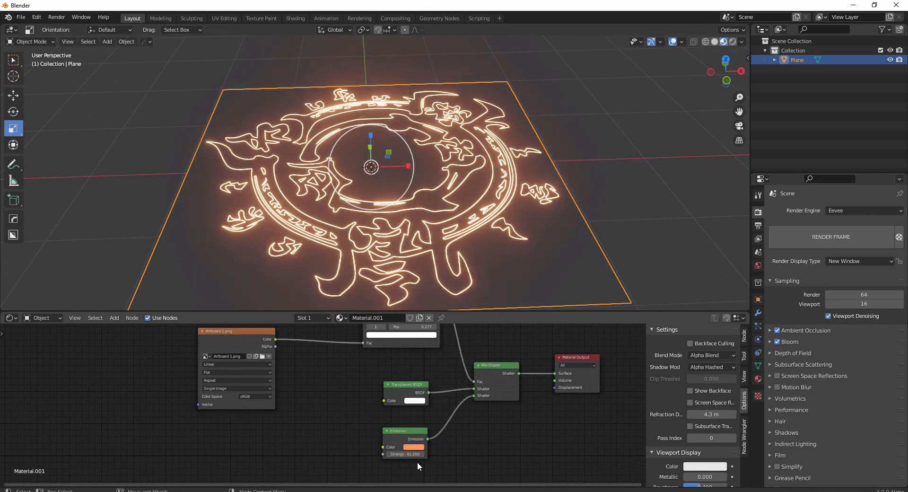
{"action": "left_click_drag", "start_coordinate": [413, 454], "coordinate": [506, 454]}
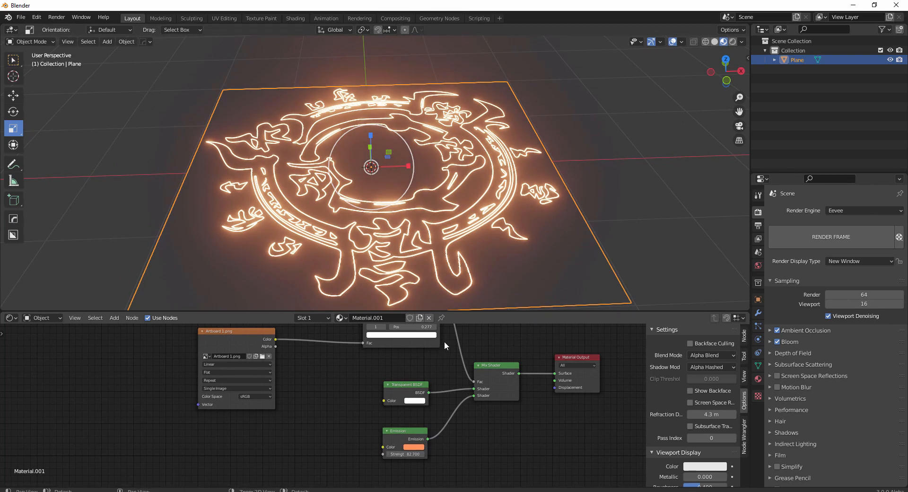
Move the ColorRamp's white stop close to the black stop at 0 and inspect the glow on the plane.
{"action": "middle_click_drag", "start_coordinate": [444, 341], "coordinate": [442, 403]}
{"action": "left_click_drag", "start_coordinate": [384, 378], "coordinate": [357, 384]}
{"action": "scroll", "coordinate": [443, 207], "scroll_direction": "down", "scroll_amount": 3}
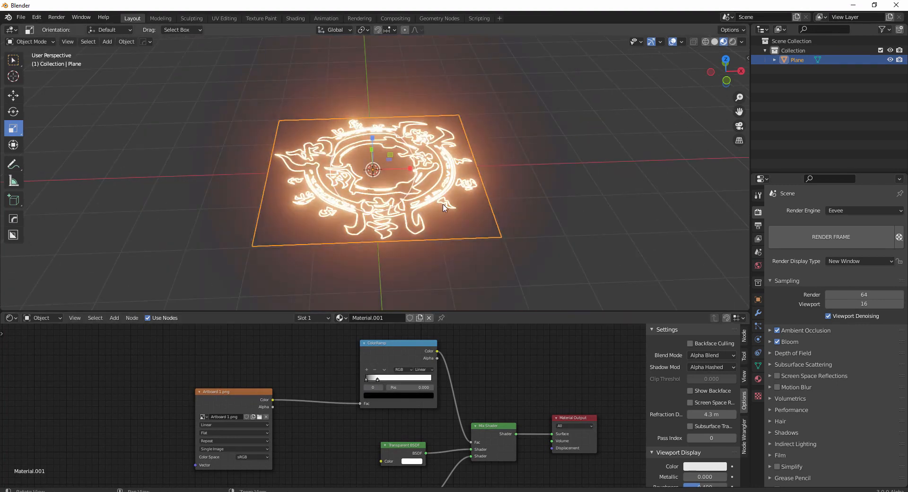
{"action": "middle_click_drag", "start_coordinate": [443, 207], "coordinate": [467, 183]}
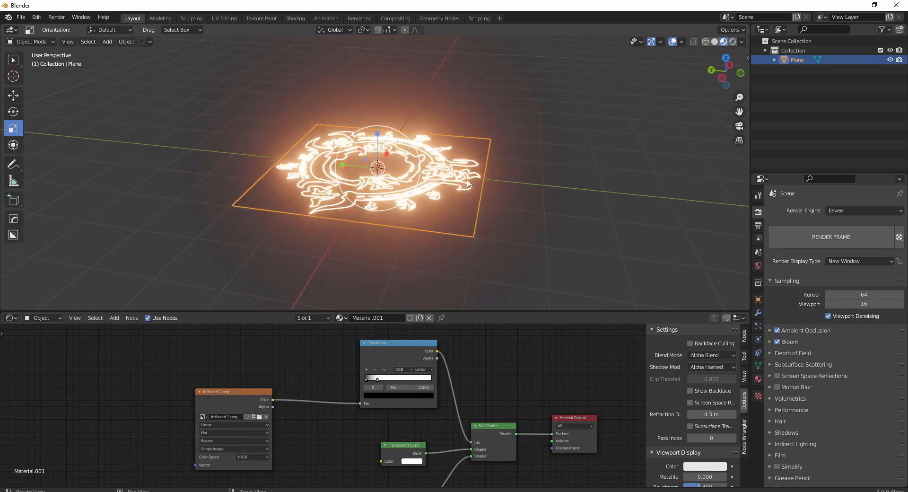
{"action": "scroll", "coordinate": [467, 183], "scroll_direction": "up", "scroll_amount": 3}
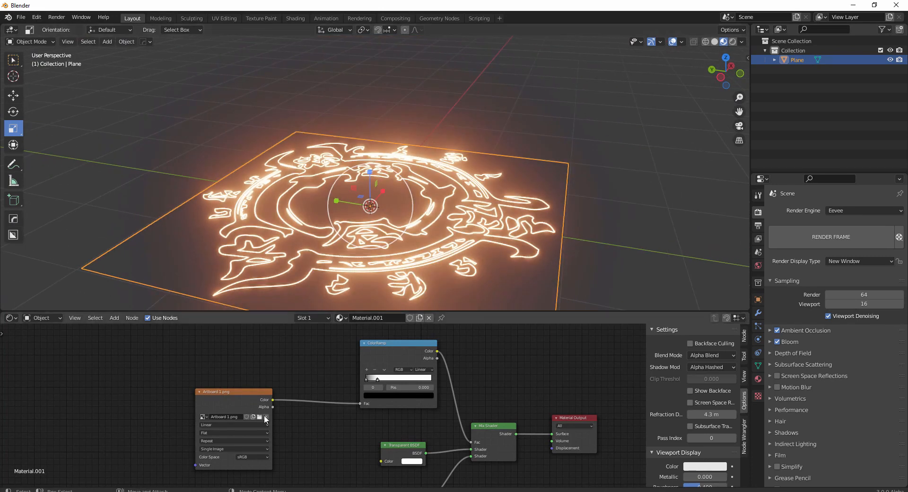
Replace the Image Texture's file with the d1li6up PNG from the Web Images folder and inspect it on the plane.
{"action": "left_click", "coordinate": [259, 417]}
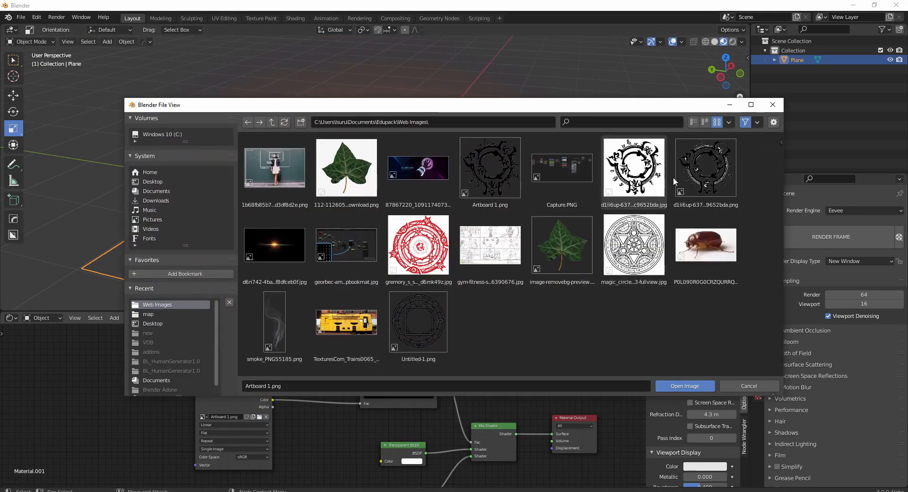
{"action": "double_click", "coordinate": [716, 153]}
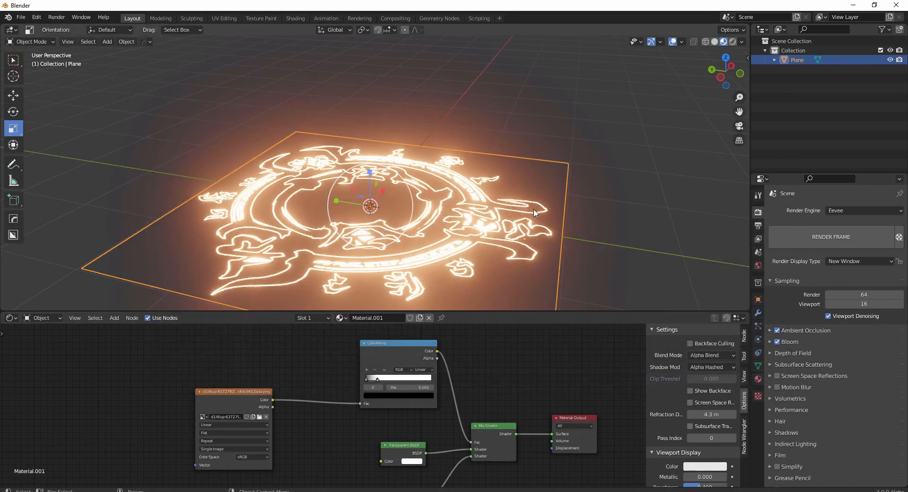
{"action": "middle_click_drag", "start_coordinate": [577, 194], "coordinate": [396, 152]}
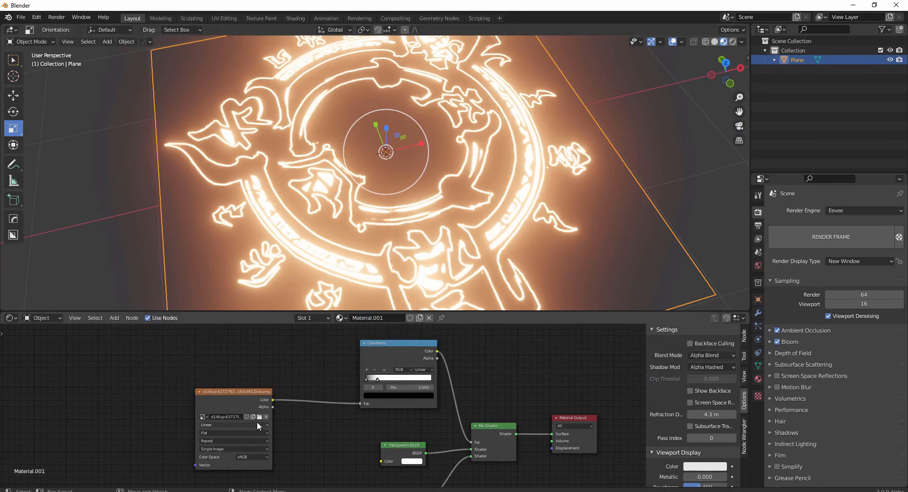
Load Untitled-1.png from the Web Images folder into the Image Texture node and inspect the glowing circle.
{"action": "left_click", "coordinate": [260, 417]}
{"action": "double_click", "coordinate": [410, 325]}
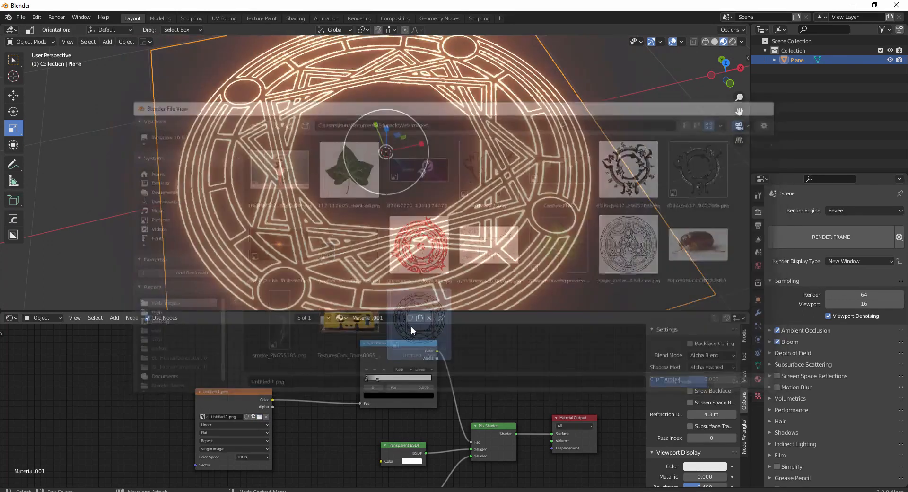
{"action": "scroll", "coordinate": [403, 226], "scroll_direction": "down", "scroll_amount": 3}
{"action": "middle_click_drag", "start_coordinate": [403, 226], "coordinate": [501, 224]}
Load smoke_PNG55185.png into the Image Texture node and inspect it on the plane.
{"action": "left_click", "coordinate": [259, 417]}
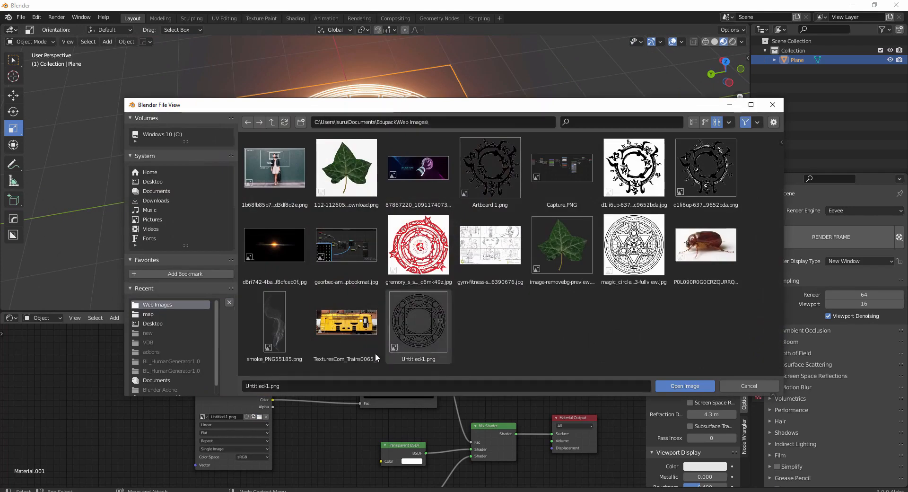
{"action": "left_click", "coordinate": [280, 320]}
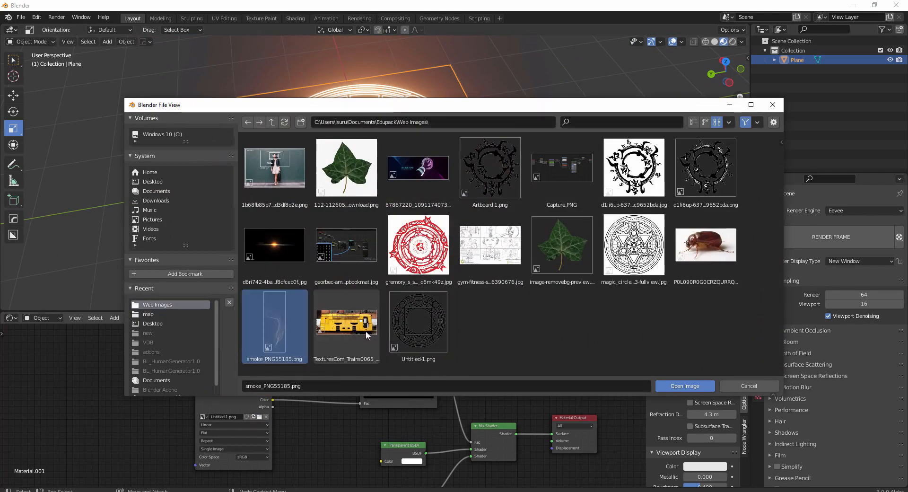
{"action": "double_click", "coordinate": [261, 323]}
{"action": "middle_click_drag", "start_coordinate": [409, 226], "coordinate": [213, 265]}
Try the red gremory_s_symbol JPG in the Image Texture node, and replace it with the magic_circle__4 fullview JPG.
{"action": "left_click", "coordinate": [259, 417]}
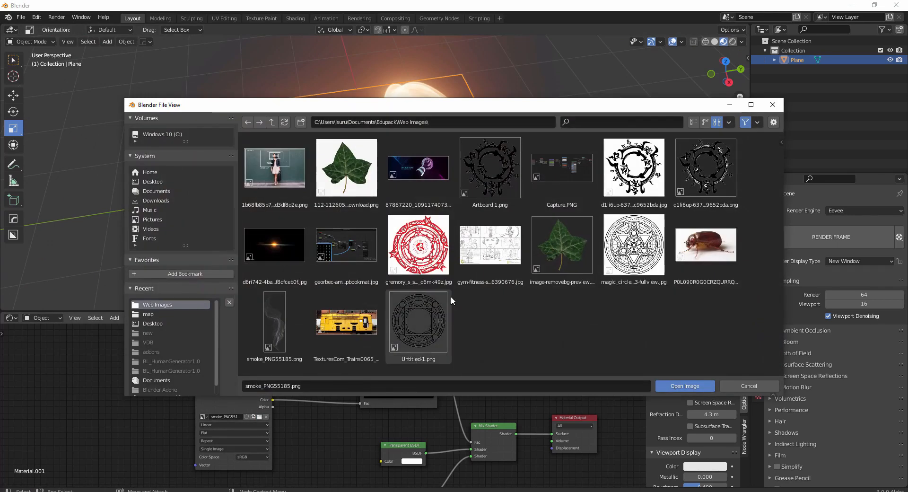
{"action": "double_click", "coordinate": [439, 254]}
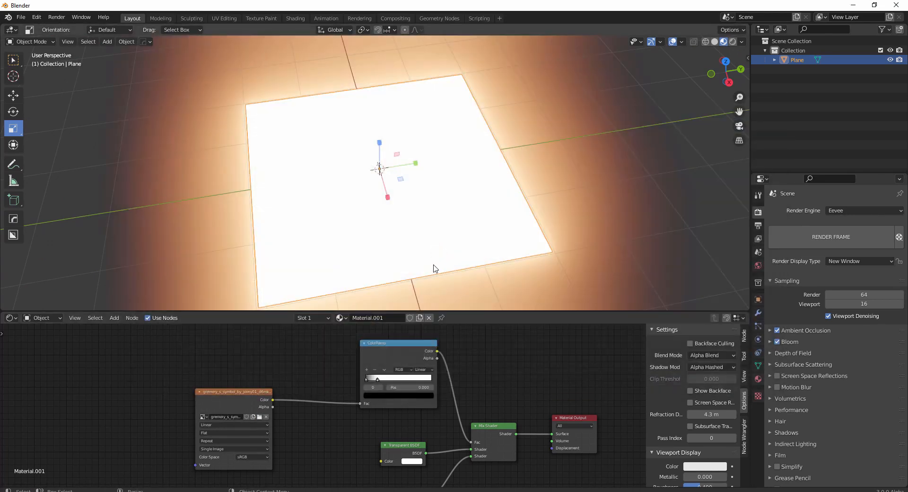
{"action": "left_click", "coordinate": [259, 417]}
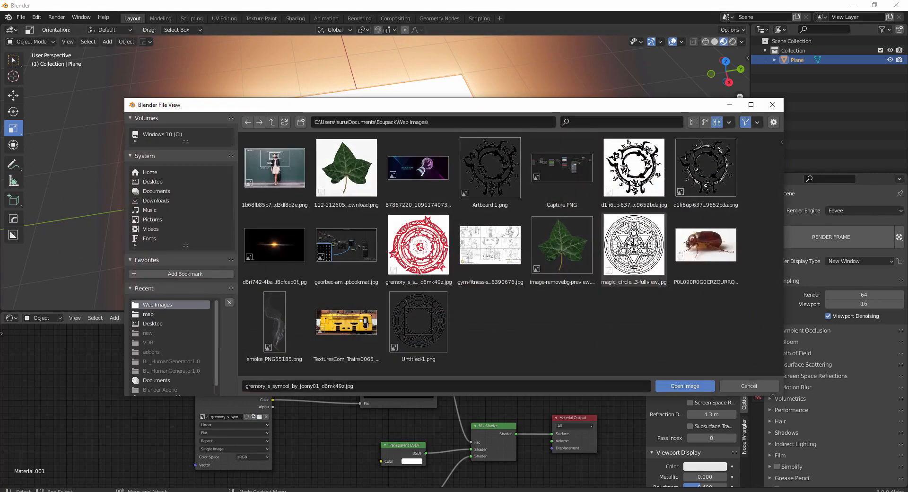
{"action": "double_click", "coordinate": [634, 244]}
{"action": "middle_click_drag", "start_coordinate": [391, 262], "coordinate": [407, 231]}
Load the d1li6up PNG from the Web Images folder into the Image Texture node.
{"action": "left_click", "coordinate": [259, 418]}
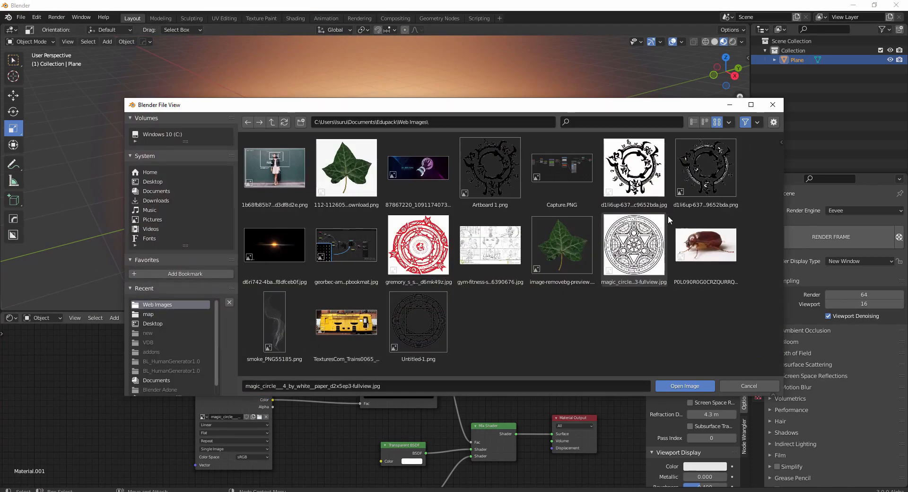
{"action": "left_click", "coordinate": [505, 173]}
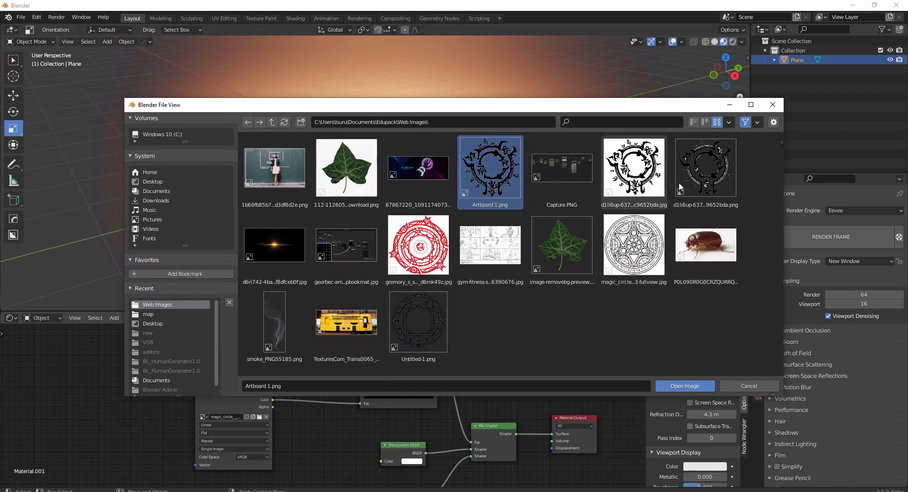
{"action": "double_click", "coordinate": [715, 184]}
{"action": "middle_click_drag", "start_coordinate": [437, 204], "coordinate": [474, 243]}
Tint the Transparent BSDF light blue and move the ColorRamp's white stop to position 0.982.
{"action": "left_click", "coordinate": [414, 462]}
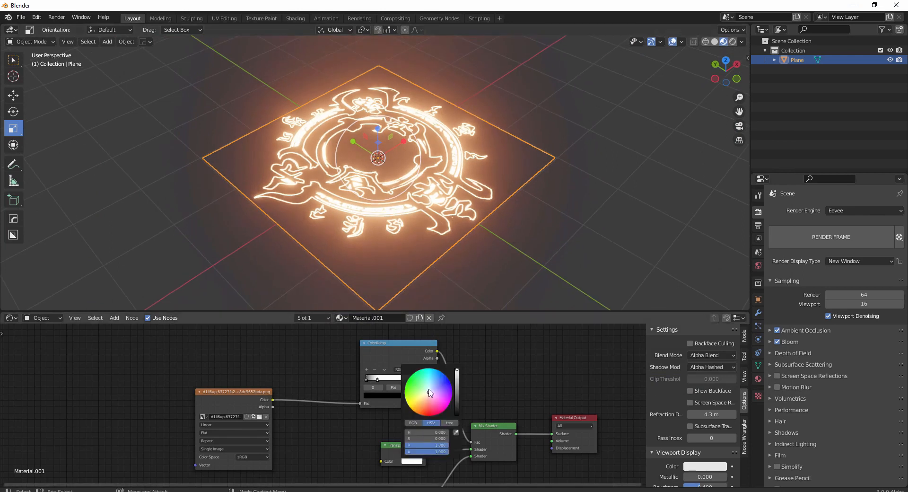
{"action": "mouse_move", "coordinate": [430, 393]}
{"action": "left_mouse_down"}
{"action": "mouse_move", "coordinate": [431, 406]}
{"action": "mouse_move", "coordinate": [434, 381]}
{"action": "left_mouse_up"}
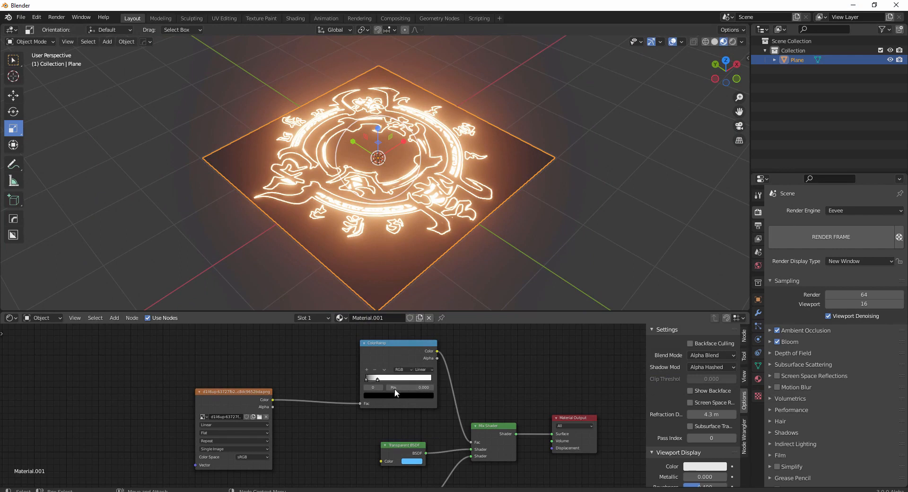
{"action": "left_click_drag", "start_coordinate": [377, 379], "coordinate": [445, 374]}
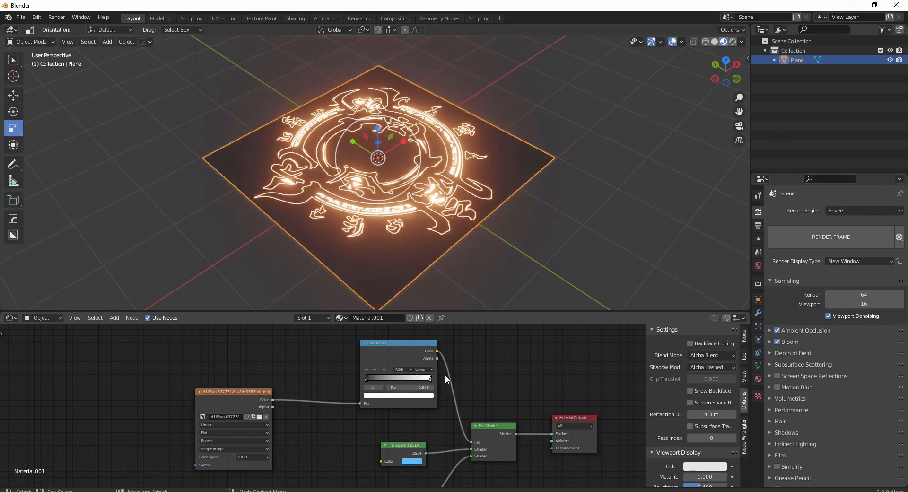
Try a periwinkle blue colour on the Transparent BSDF, with hue 0.632 and saturation 0.747.
{"action": "left_click", "coordinate": [410, 462]}
{"action": "middle_click_drag", "start_coordinate": [397, 470], "coordinate": [390, 424]}
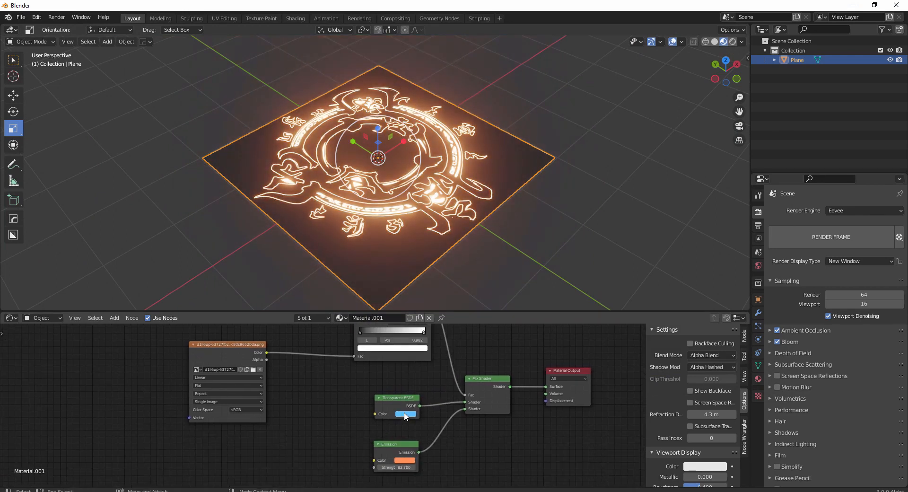
{"action": "left_click", "coordinate": [405, 415]}
{"action": "scroll", "coordinate": [400, 417], "scroll_direction": "up", "scroll_amount": 3}
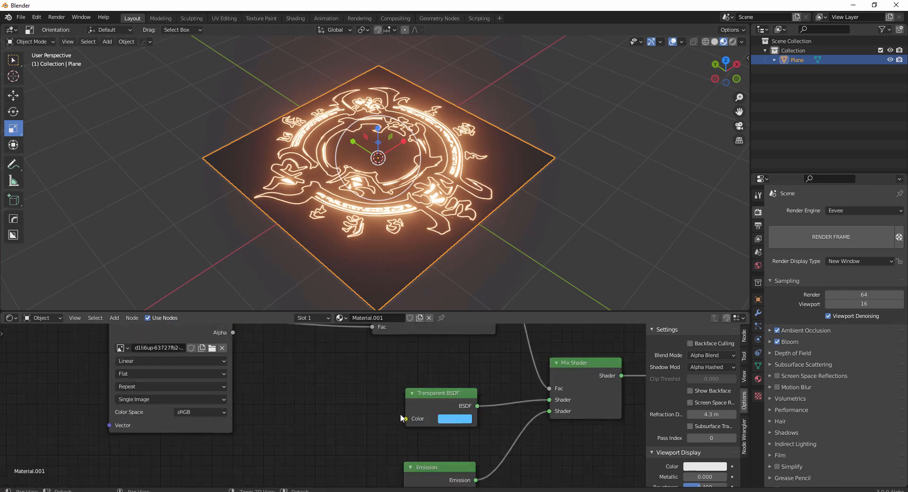
{"action": "left_click", "coordinate": [455, 419]}
{"action": "left_click_drag", "start_coordinate": [528, 282], "coordinate": [527, 270]}
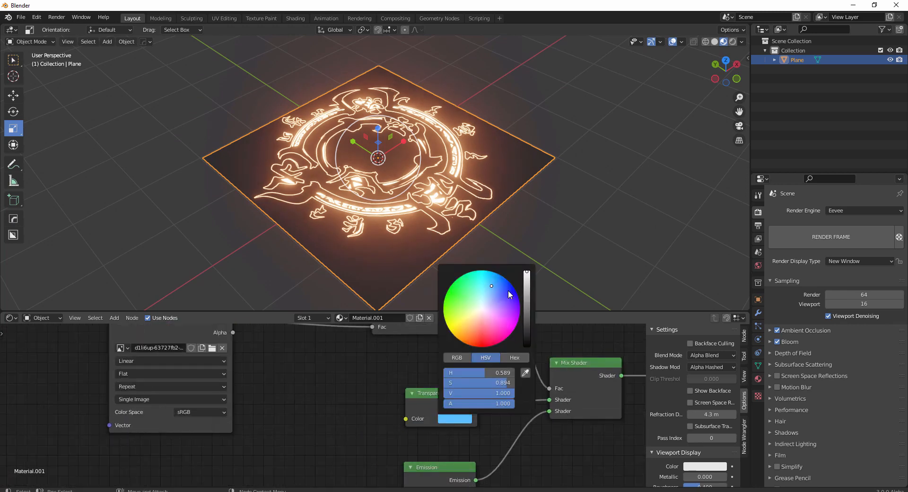
{"action": "left_click", "coordinate": [482, 307]}
{"action": "left_click_drag", "start_coordinate": [483, 311], "coordinate": [494, 291]}
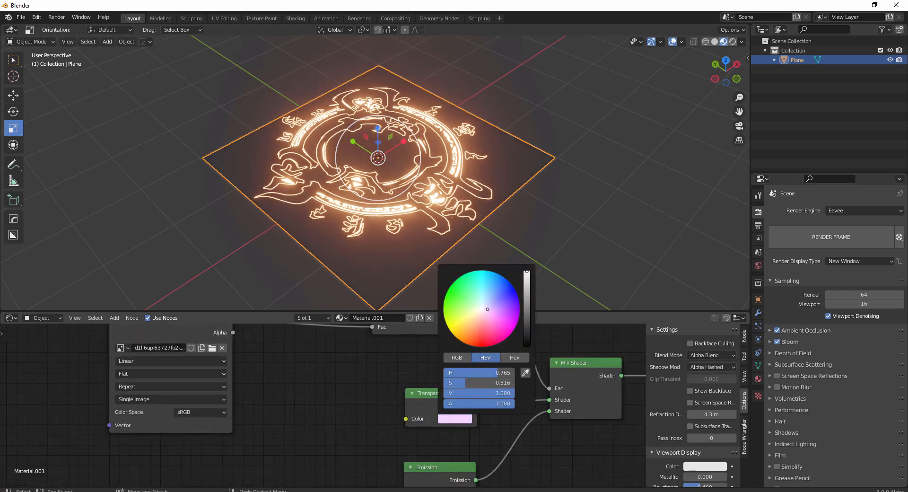
{"action": "middle_click_drag", "start_coordinate": [520, 261], "coordinate": [540, 284]}
Reset the Transparent BSDF colour to its default value, and raise its V value to 1.000 for pure white.
{"action": "left_click", "coordinate": [458, 419]}
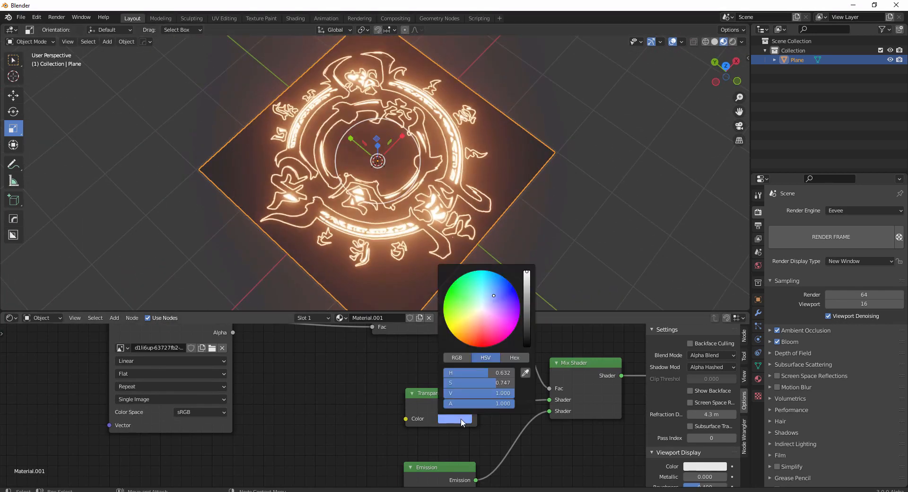
{"action": "right_click", "coordinate": [462, 421]}
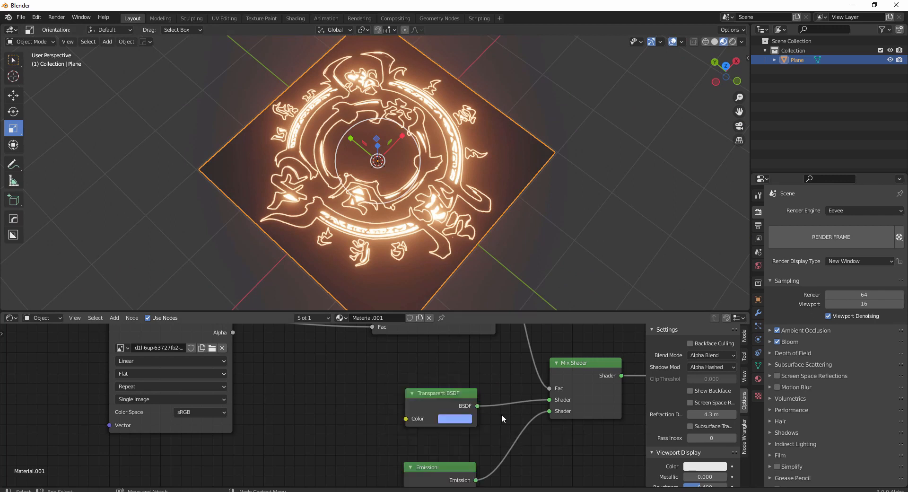
{"action": "right_click", "coordinate": [465, 419]}
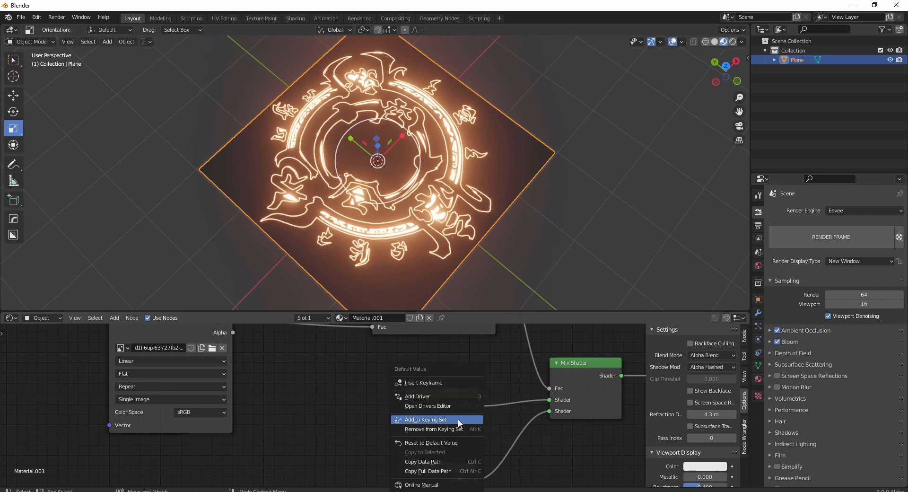
{"action": "left_click", "coordinate": [435, 443]}
{"action": "left_click", "coordinate": [511, 247]}
{"action": "middle_click_drag", "start_coordinate": [511, 247], "coordinate": [497, 274]}
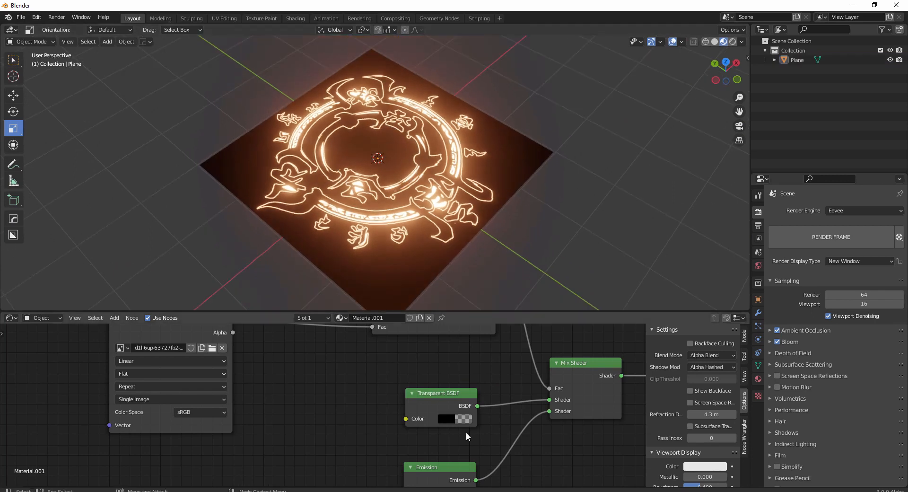
{"action": "left_click", "coordinate": [463, 419]}
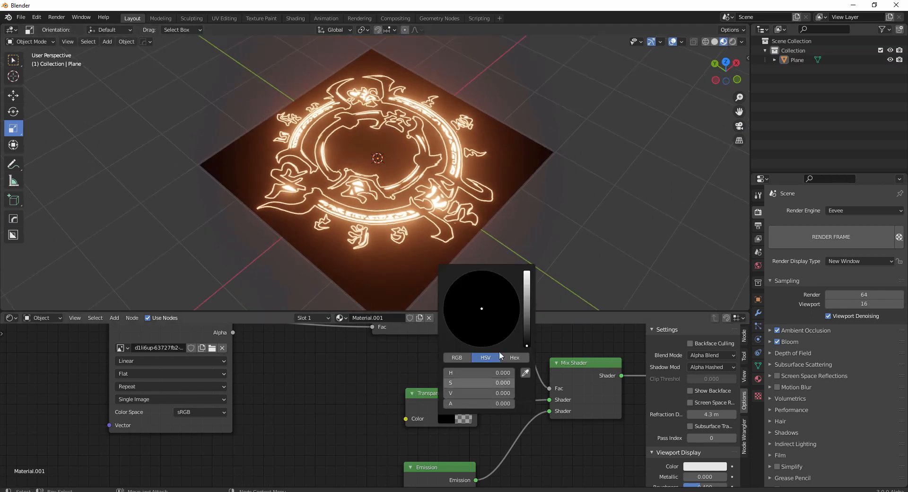
{"action": "left_click_drag", "start_coordinate": [525, 328], "coordinate": [527, 273]}
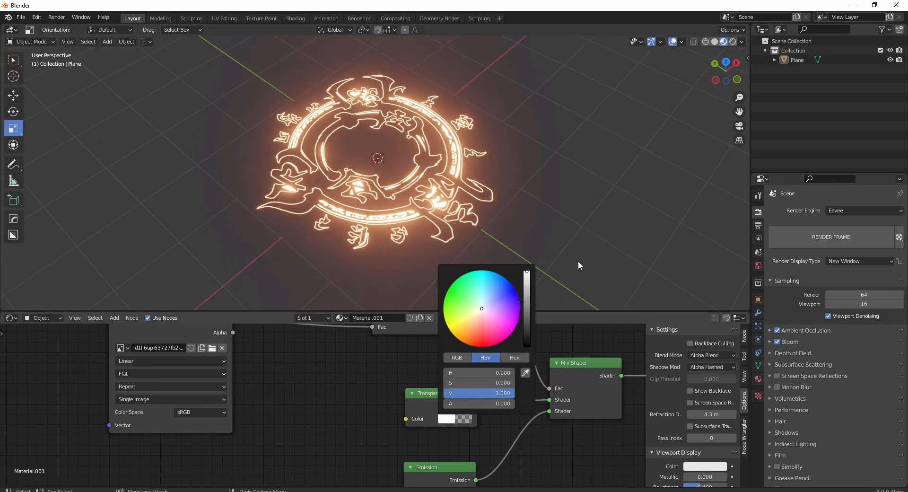
Inspect the glowing circle from several angles and hide the shader editor's sidebar beside the complete node tree.
{"action": "middle_click_drag", "start_coordinate": [518, 260], "coordinate": [472, 198]}
{"action": "scroll", "coordinate": [475, 264], "scroll_direction": "up", "scroll_amount": 5}
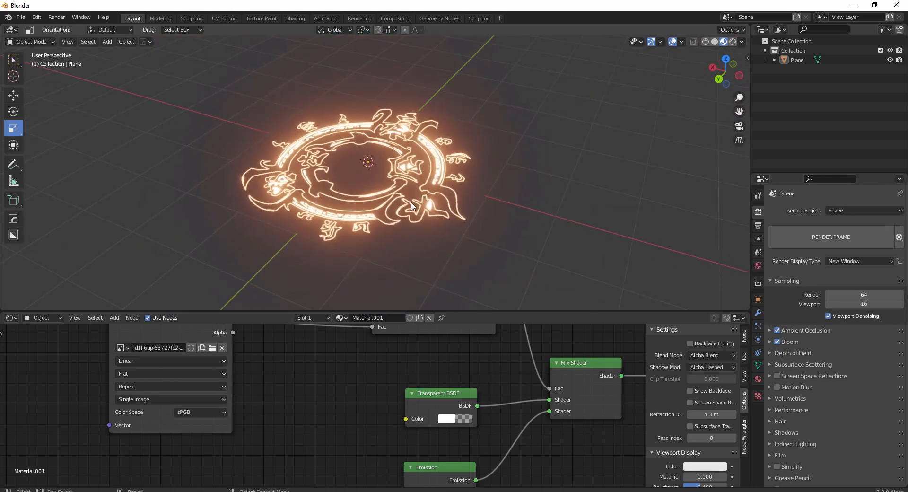
{"action": "middle_click_drag", "start_coordinate": [377, 200], "coordinate": [390, 215]}
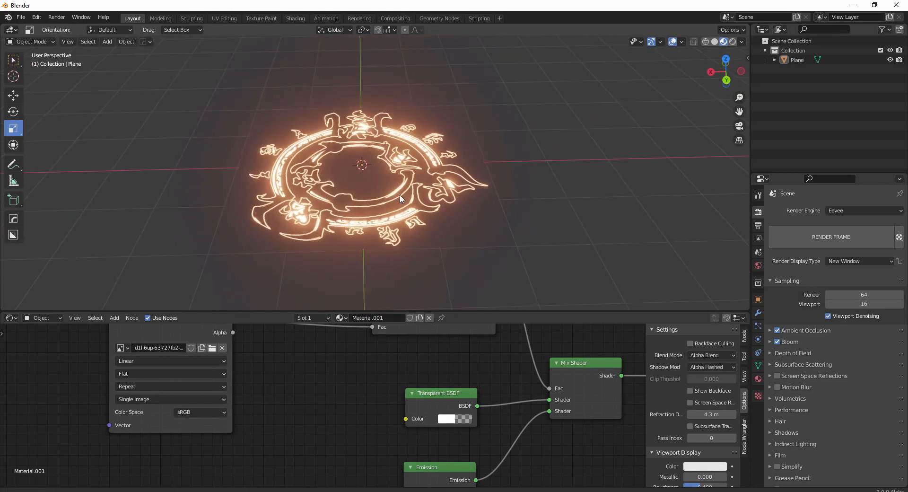
{"action": "scroll", "coordinate": [390, 215], "scroll_direction": "down", "scroll_amount": 2}
{"action": "scroll", "coordinate": [284, 396], "scroll_direction": "down", "scroll_amount": 4}
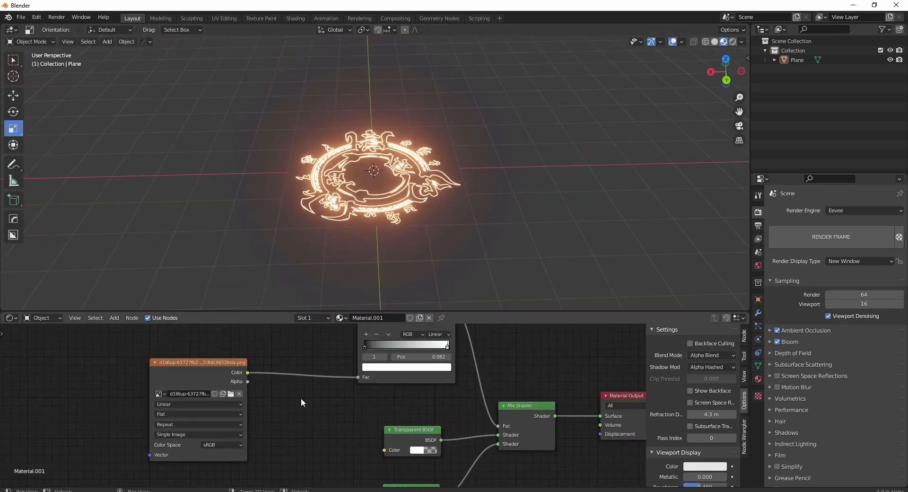
{"action": "middle_click_drag", "start_coordinate": [314, 407], "coordinate": [281, 423]}
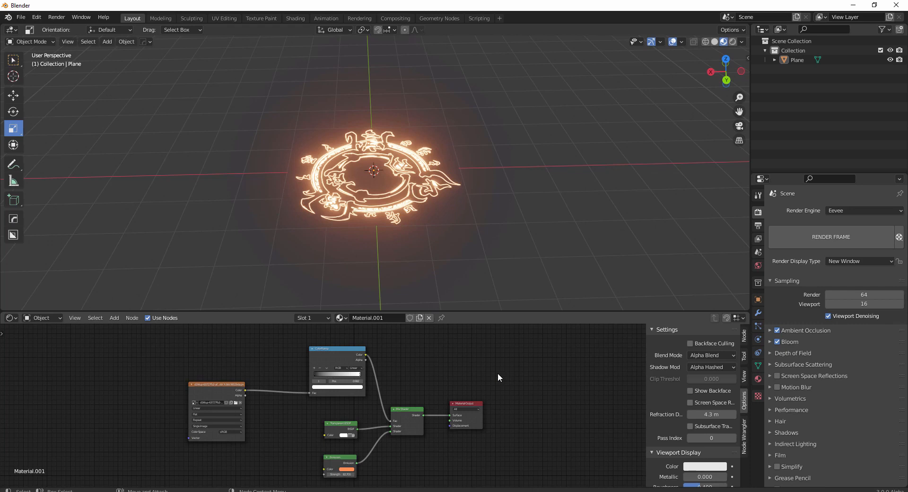
{"action": "left_click_drag", "start_coordinate": [646, 337], "coordinate": [738, 339]}
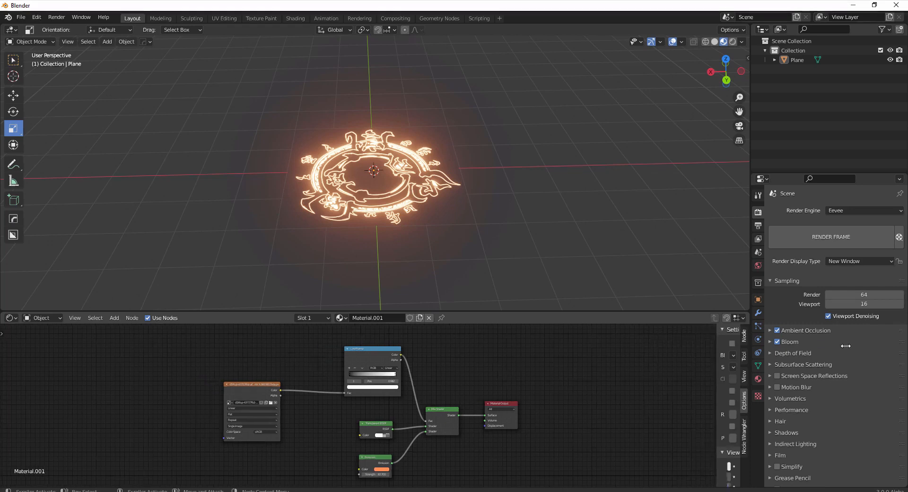
{"action": "scroll", "coordinate": [433, 229], "scroll_direction": "up", "scroll_amount": 2}
{"action": "scroll", "coordinate": [444, 241], "scroll_direction": "down", "scroll_amount": 2}
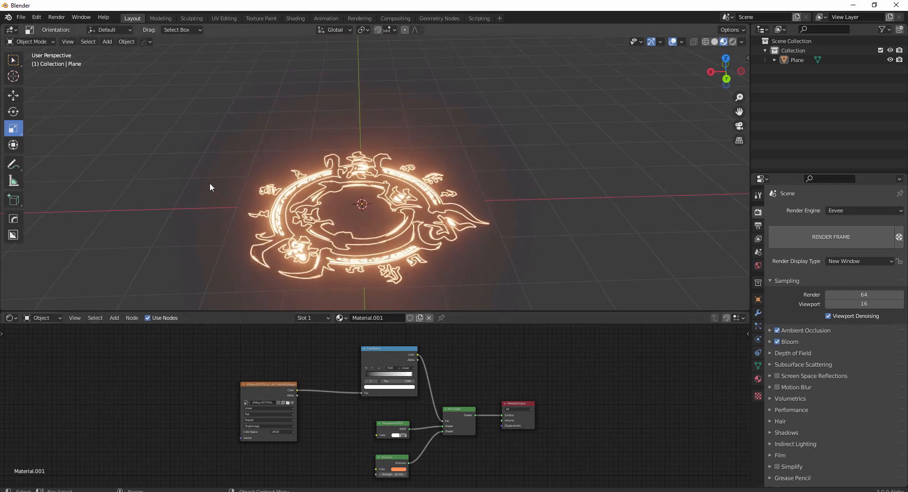
Start a new General file without saving the magic circle scene.
{"action": "left_click", "coordinate": [449, 178]}
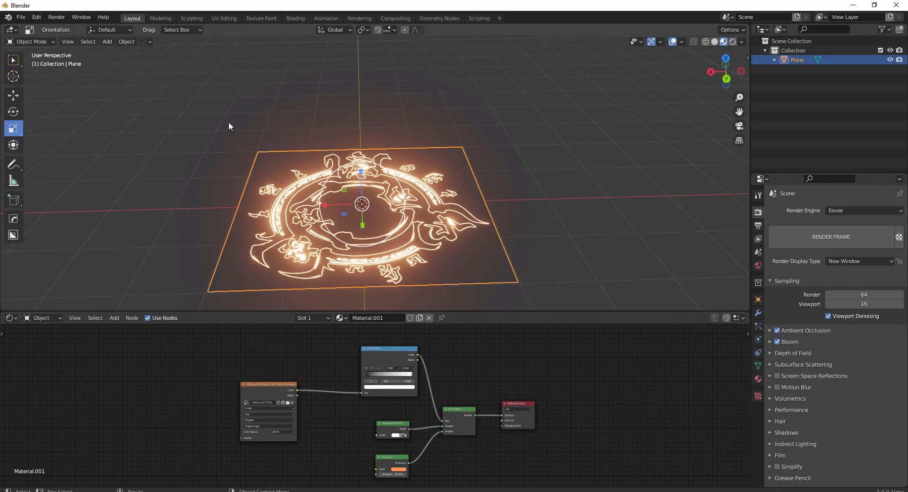
{"action": "left_click", "coordinate": [20, 17]}
{"action": "mouse_move", "coordinate": [41, 26]}
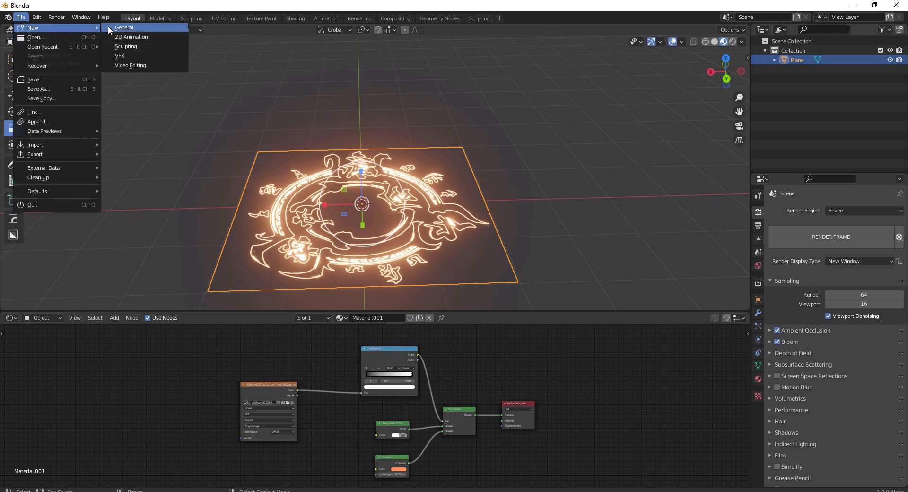
{"action": "left_click", "coordinate": [185, 26]}
{"action": "left_click", "coordinate": [459, 273]}
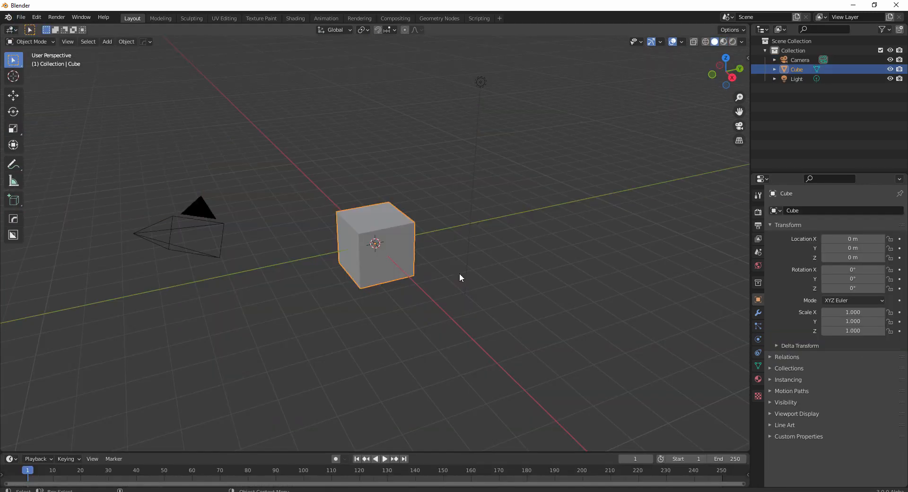
Delete the default cube, camera and light from the new scene.
{"action": "key", "text": "Delete"}
{"action": "left_click", "coordinate": [221, 249]}
{"action": "key", "text": "Delete"}
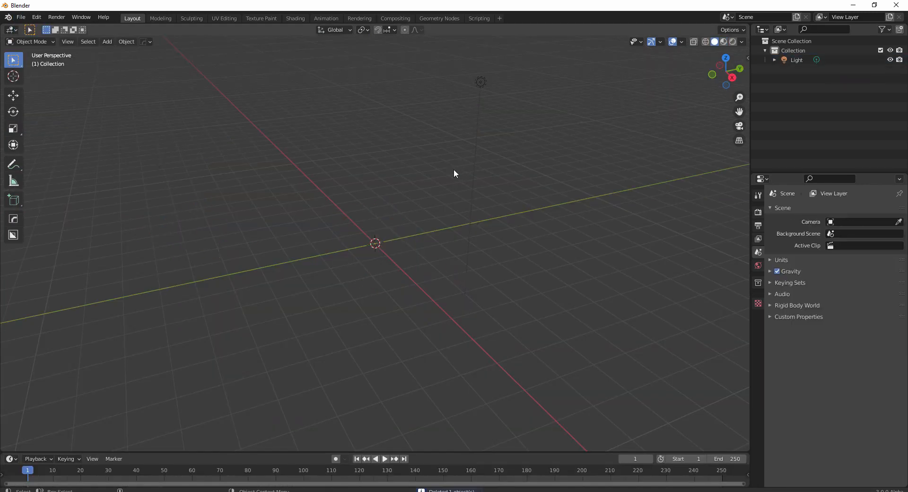
{"action": "left_click_drag", "start_coordinate": [447, 60], "coordinate": [558, 152]}
{"action": "key", "text": "Delete"}
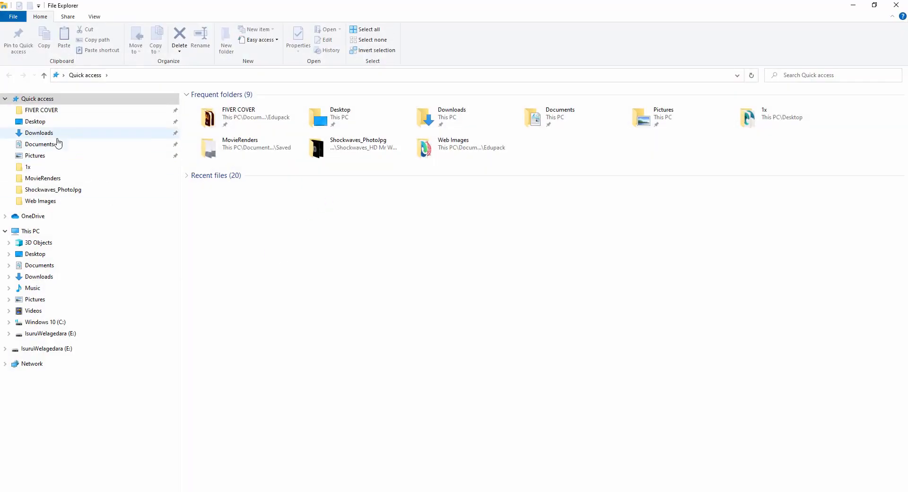
In File Explorer, open the alph vido folder under Documents, Edupack, Resocrce.
{"action": "left_click", "coordinate": [149, 145]}
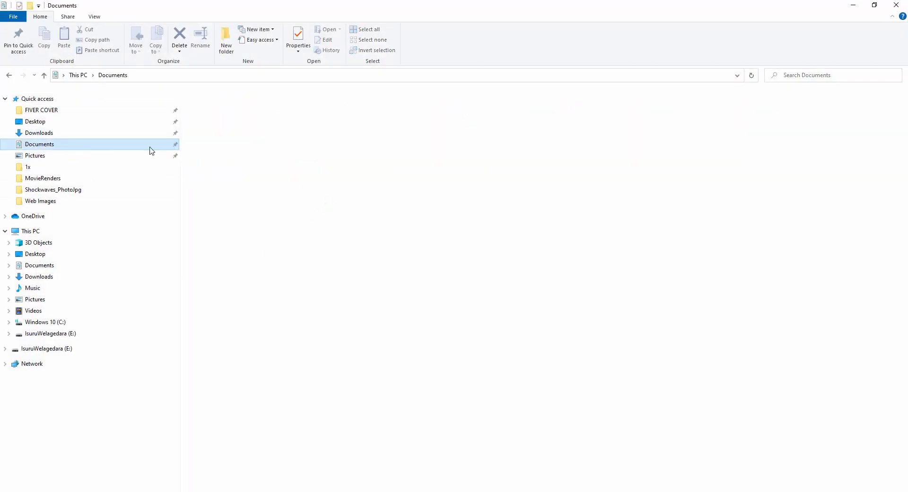
{"action": "left_click", "coordinate": [395, 273]}
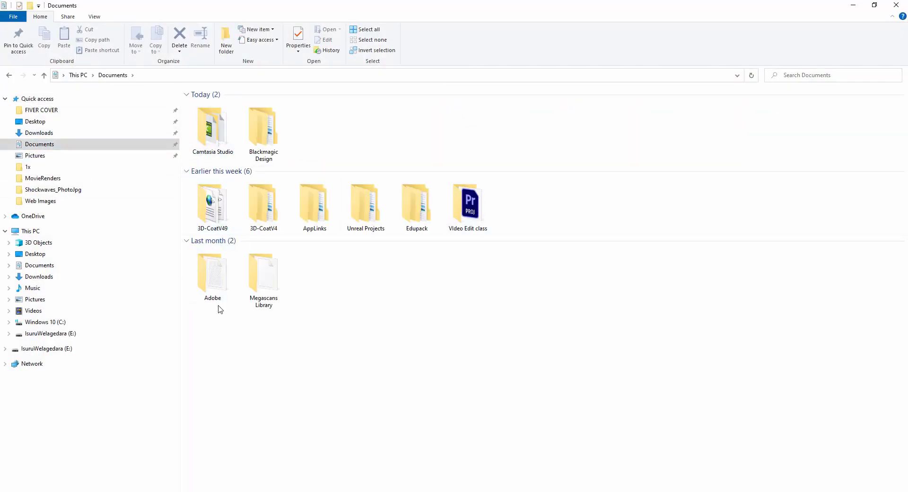
{"action": "double_click", "coordinate": [416, 203]}
{"action": "left_click", "coordinate": [356, 225]}
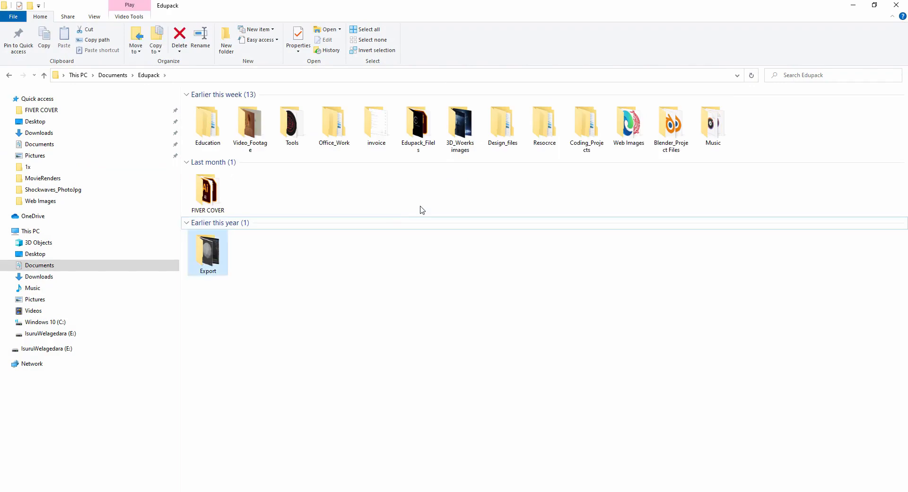
{"action": "double_click", "coordinate": [532, 132]}
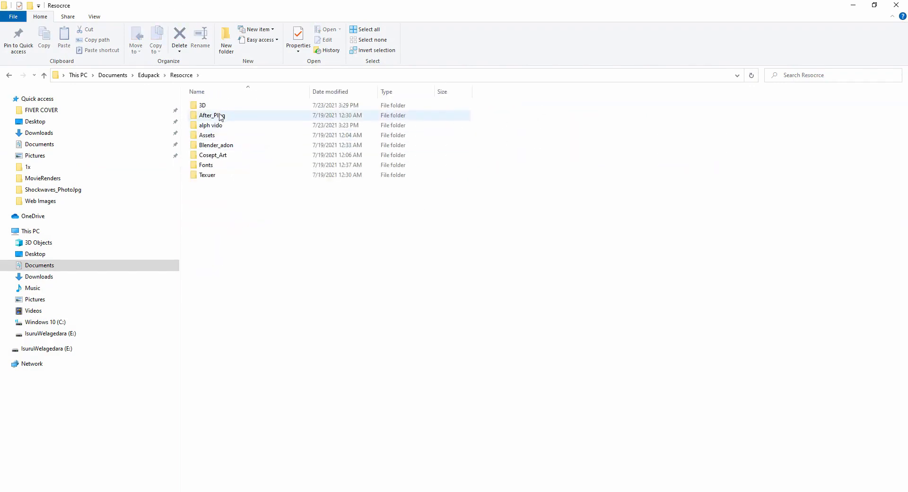
{"action": "double_click", "coordinate": [210, 125]}
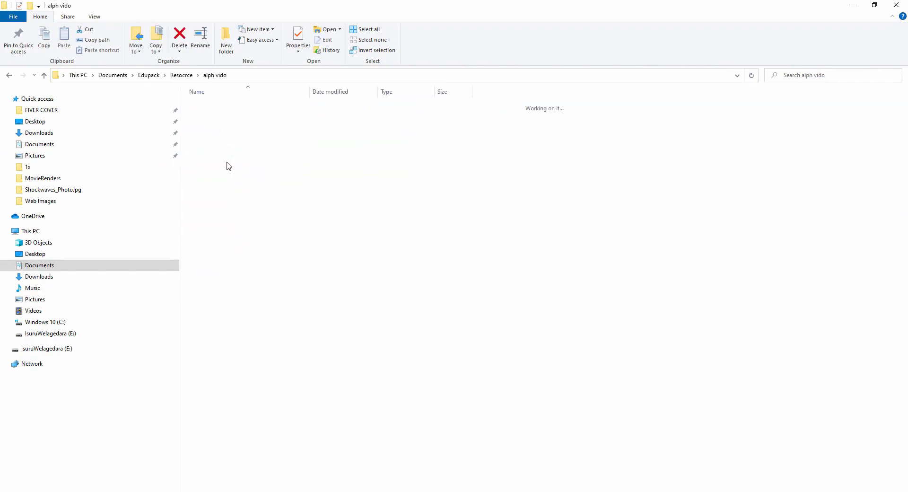
Preview Shockwave_02.mov in the video player, scrub back to about 35% of the clip, and return to Blender.
{"action": "double_click", "coordinate": [224, 137]}
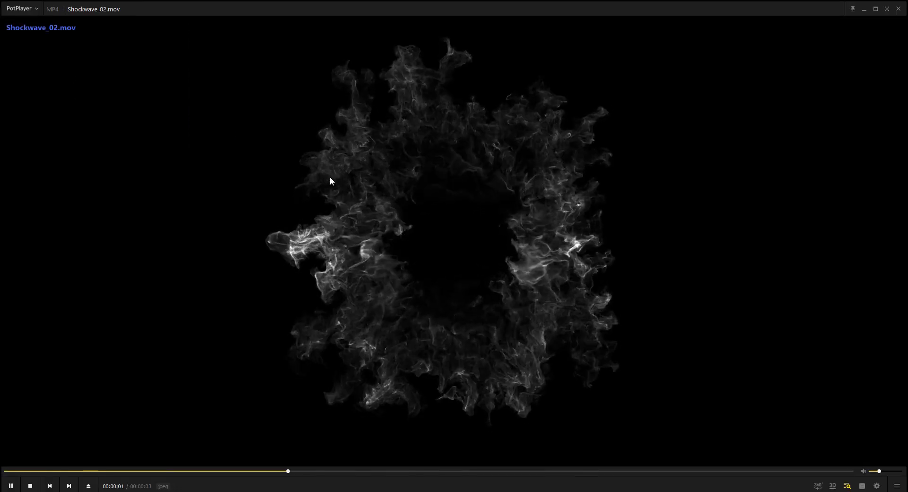
{"action": "left_click_drag", "start_coordinate": [393, 471], "coordinate": [302, 471]}
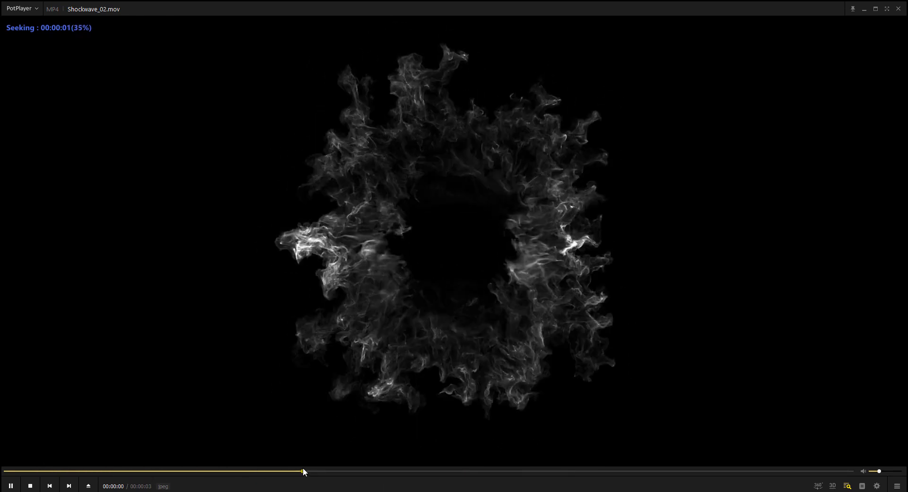
{"action": "left_click", "coordinate": [898, 8]}
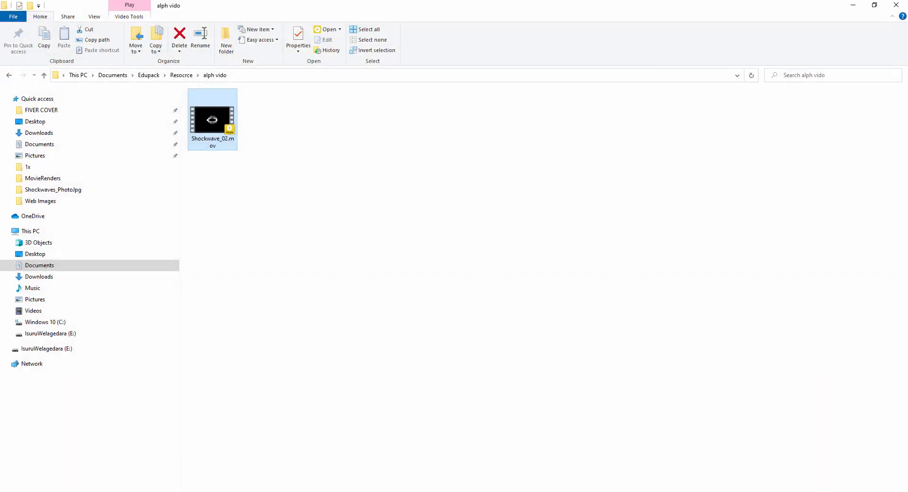
{"action": "left_click", "coordinate": [183, 440]}
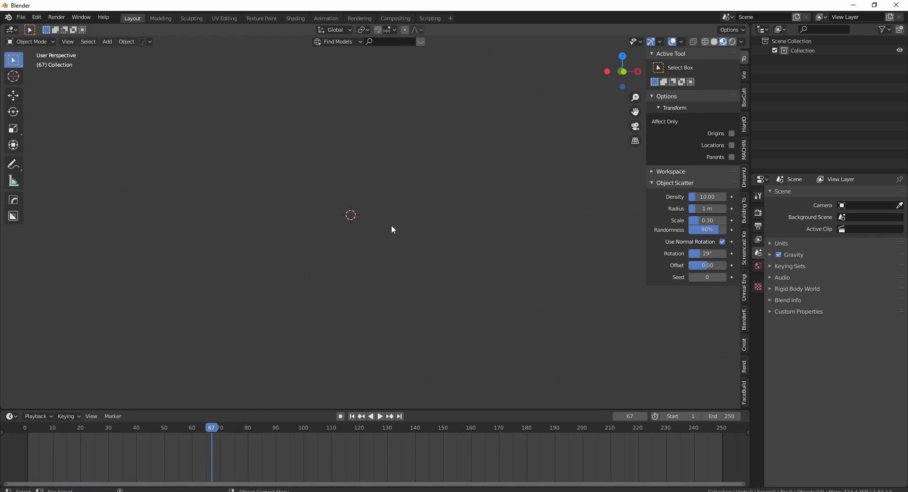
Search the add-on preferences for "imag" to check that Import Images as Planes is enabled, and close the preferences.
{"action": "mouse_move", "coordinate": [392, 229]}
{"action": "middle_mouse_down"}
{"action": "mouse_move", "coordinate": [385, 202]}
{"action": "mouse_move", "coordinate": [403, 258]}
{"action": "mouse_move", "coordinate": [342, 267]}
{"action": "mouse_move", "coordinate": [406, 234]}
{"action": "middle_mouse_up"}
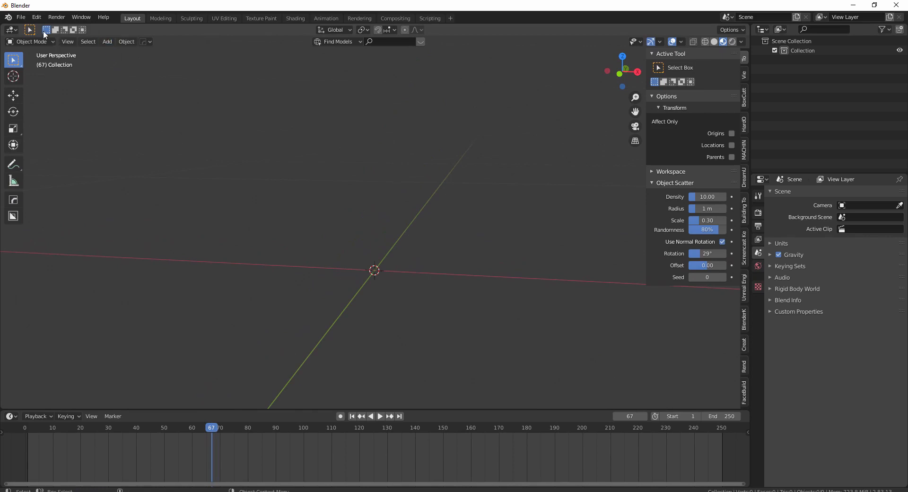
{"action": "left_click", "coordinate": [37, 17]}
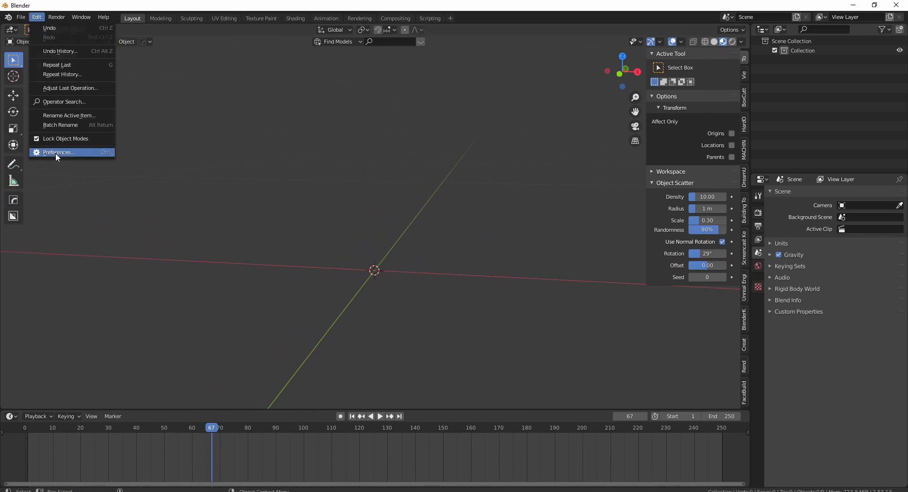
{"action": "left_click", "coordinate": [55, 152]}
{"action": "left_click_drag", "start_coordinate": [144, 42], "coordinate": [315, 80]}
{"action": "left_click", "coordinate": [425, 101]}
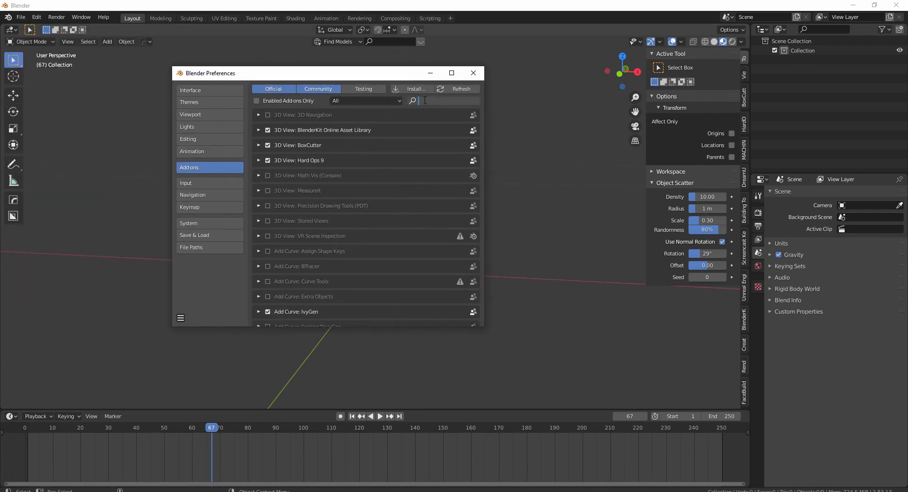
{"action": "type", "text": "imag"}
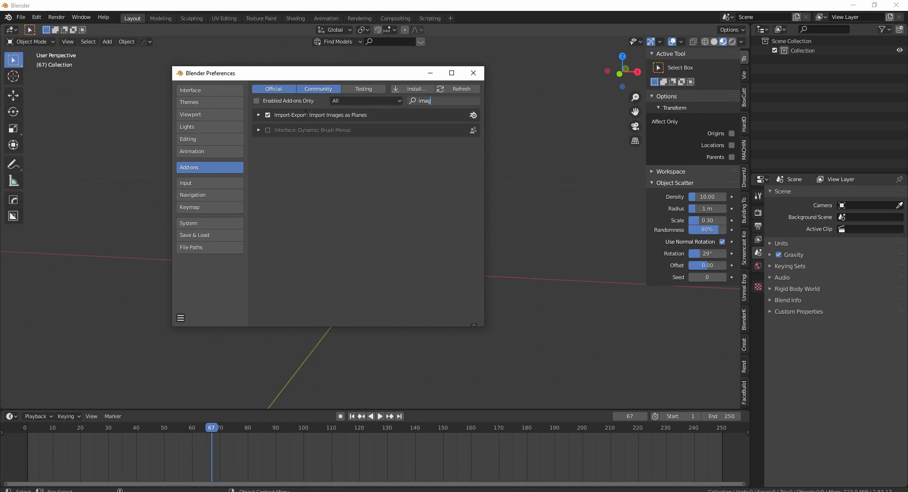
{"action": "left_click", "coordinate": [473, 72]}
Import Shockwave_02.mov from Documents\Edupack\Resocrce\alph vido as an image plane with the Principled material and default settings.
{"action": "left_click", "coordinate": [21, 18]}
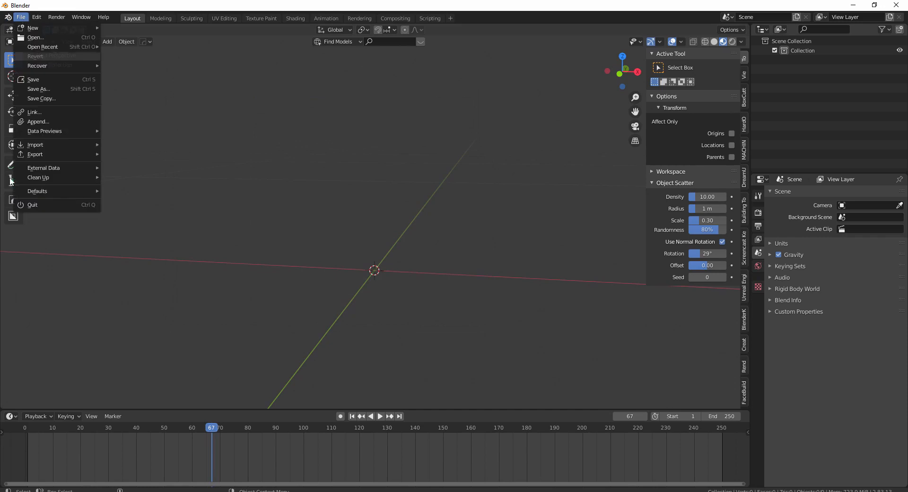
{"action": "mouse_move", "coordinate": [45, 145]}
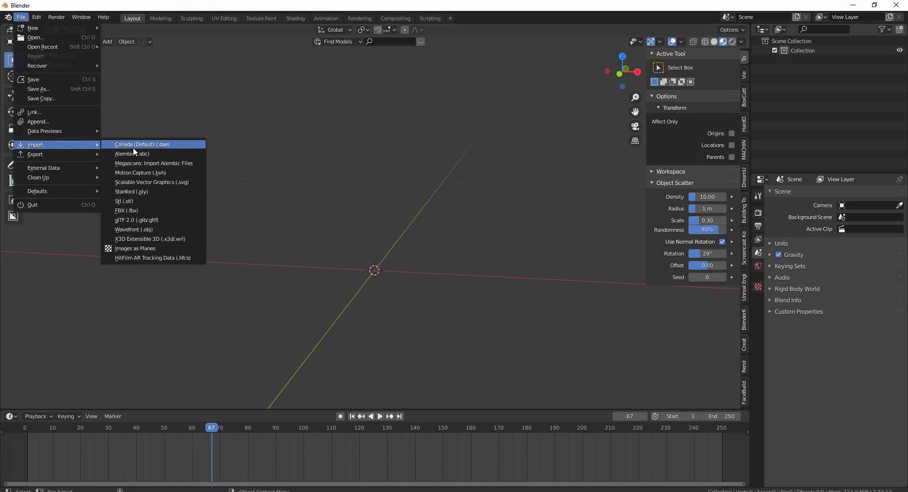
{"action": "left_click", "coordinate": [141, 248]}
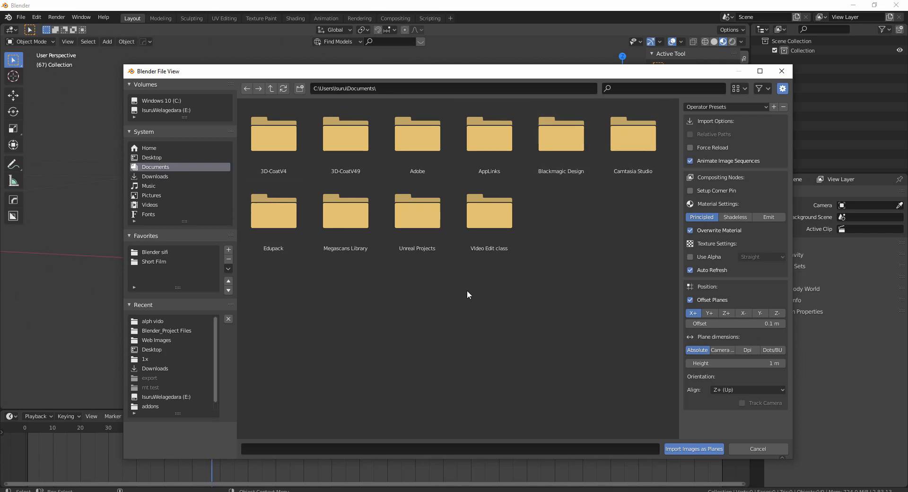
{"action": "double_click", "coordinate": [271, 214]}
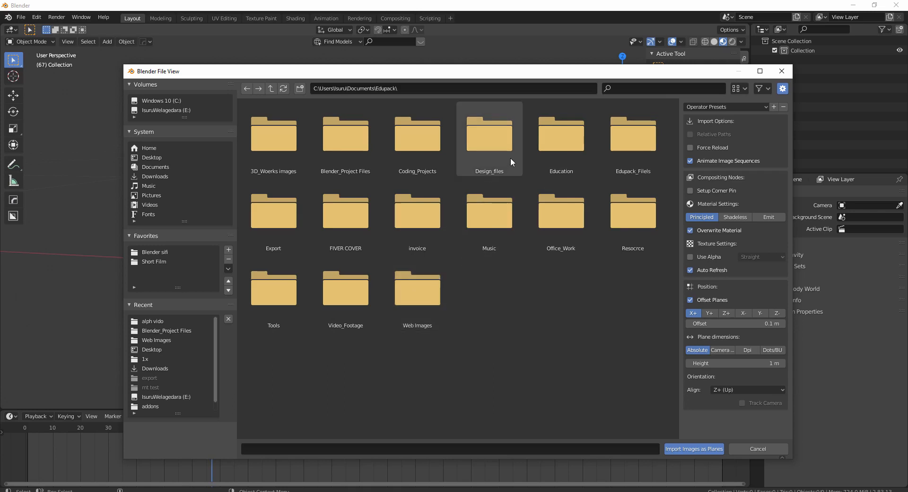
{"action": "double_click", "coordinate": [631, 220]}
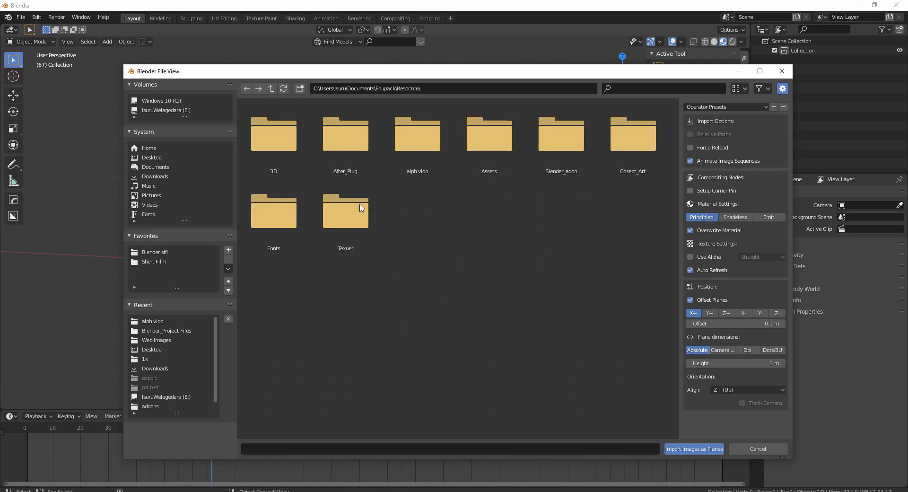
{"action": "double_click", "coordinate": [405, 137]}
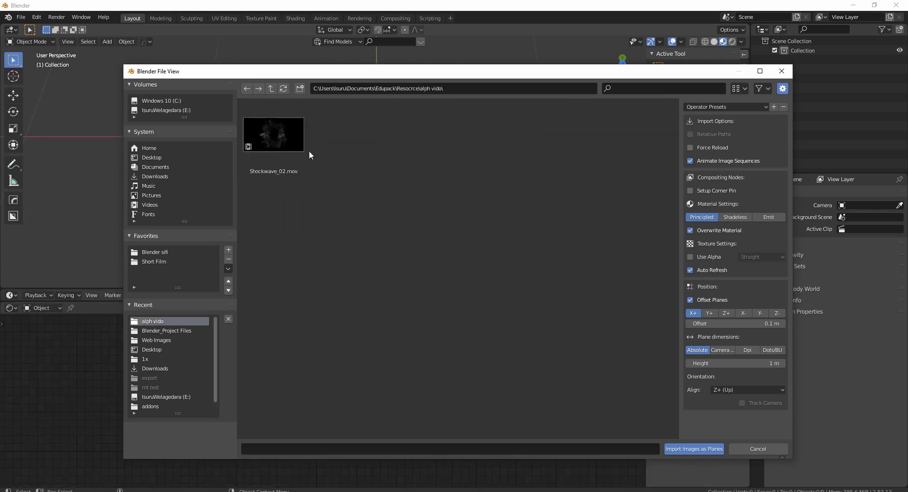
{"action": "left_click", "coordinate": [289, 132]}
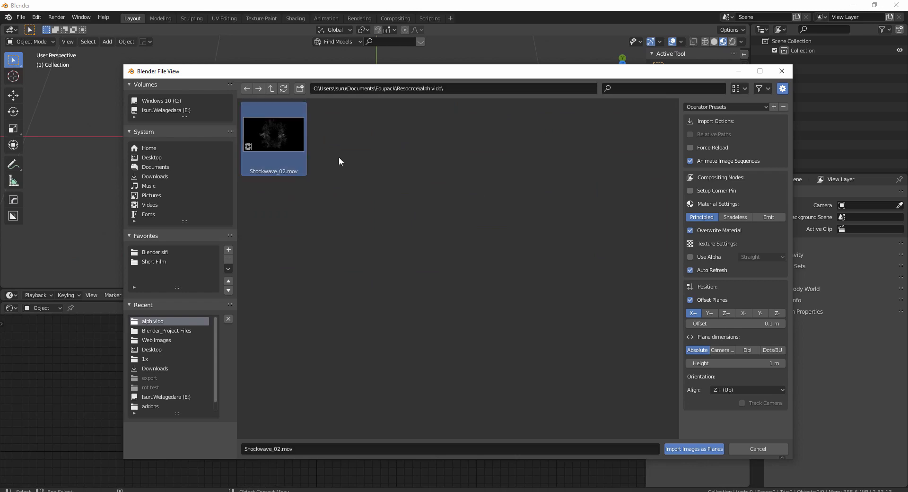
{"action": "left_click", "coordinate": [712, 448]}
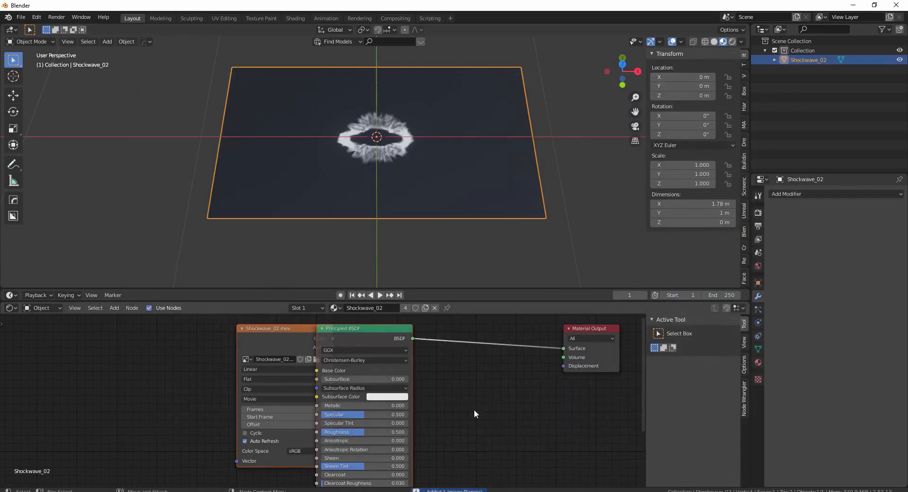
Play the animation to preview the shockwave clip on the plane, and stop it at about frame 40.
{"action": "left_click", "coordinate": [379, 295]}
{"action": "left_click", "coordinate": [379, 296]}
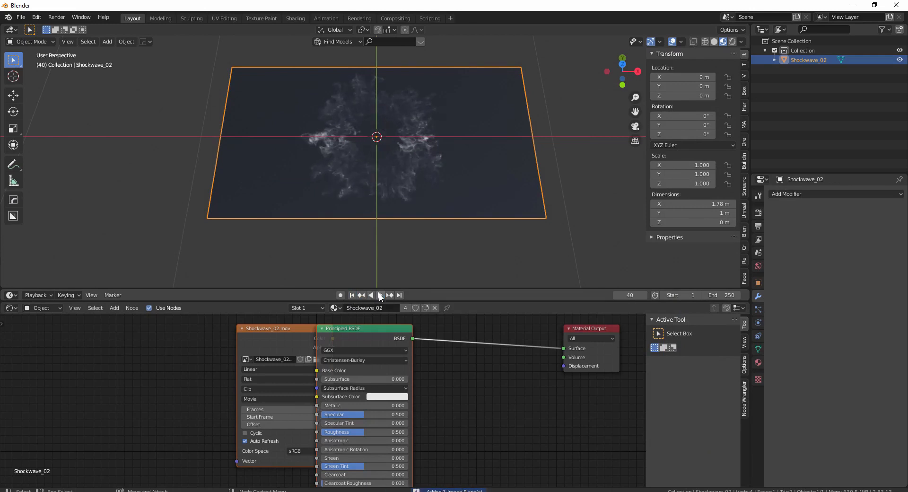
{"action": "left_click", "coordinate": [362, 295]}
Spread out the overlapping Shockwave_02.mov texture and Principled BSDF nodes so that their link is visible.
{"action": "left_click_drag", "start_coordinate": [272, 328], "coordinate": [185, 332]}
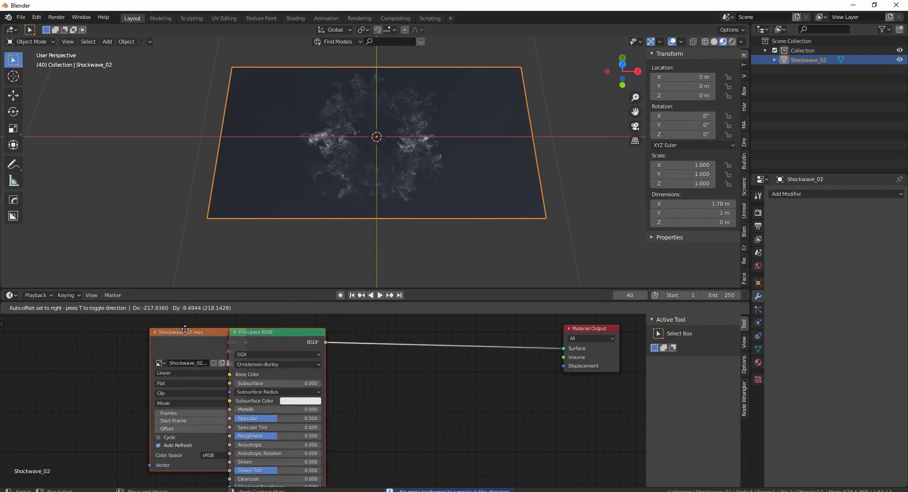
{"action": "left_click_drag", "start_coordinate": [316, 338], "coordinate": [410, 341]}
{"action": "left_click", "coordinate": [294, 339]}
{"action": "left_click_drag", "start_coordinate": [199, 333], "coordinate": [173, 336]}
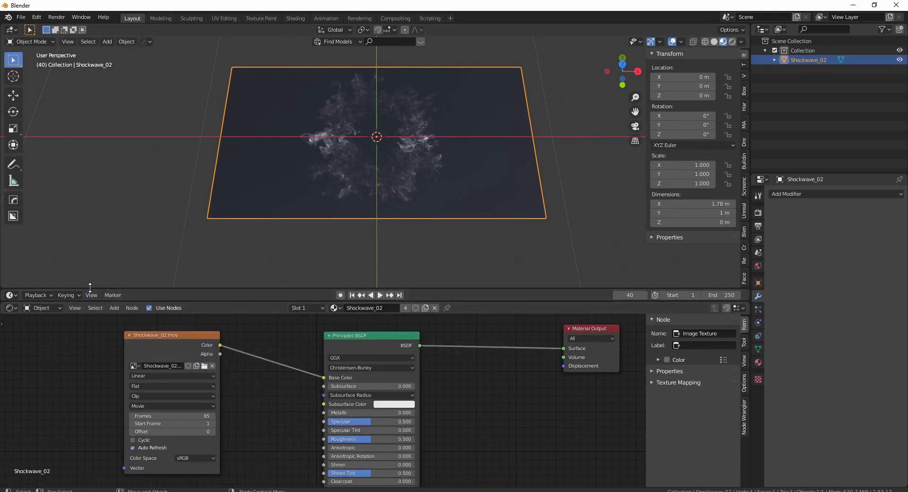
Delete the Principled BSDF node from the Shockwave_02 material.
{"action": "right_click_drag", "start_coordinate": [300, 333], "coordinate": [291, 358], "text": "alt"}
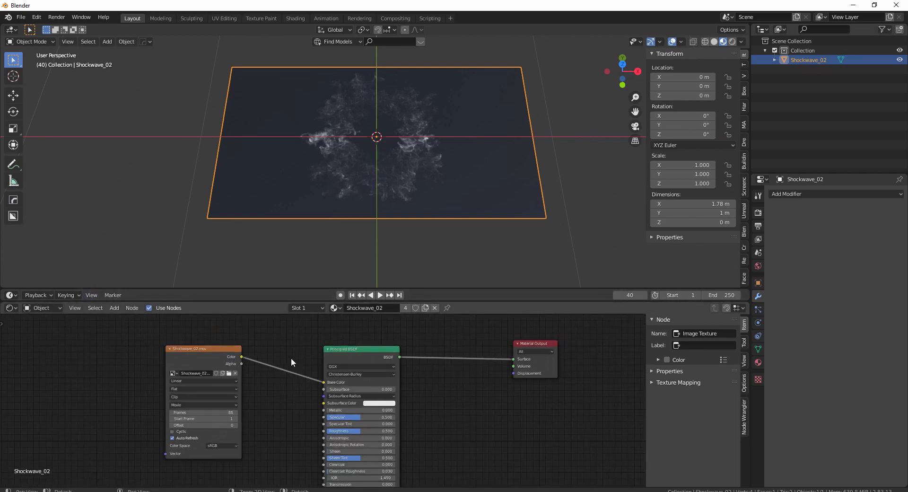
{"action": "right_click_drag", "start_coordinate": [402, 384], "coordinate": [391, 412], "text": "alt"}
{"action": "middle_click_drag", "start_coordinate": [415, 417], "coordinate": [393, 394], "text": "alt"}
{"action": "right_click_drag", "start_coordinate": [385, 421], "coordinate": [395, 398], "text": "alt"}
{"action": "middle_click_drag", "start_coordinate": [395, 398], "coordinate": [393, 409], "text": "alt"}
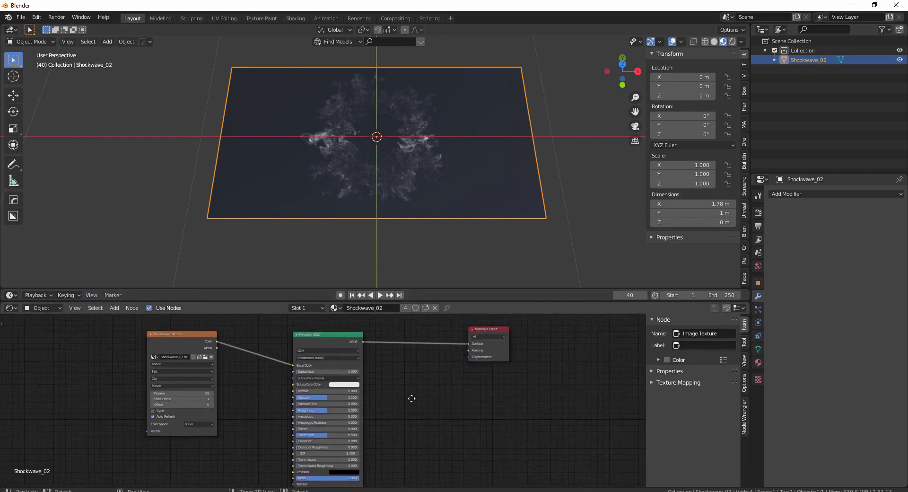
{"action": "left_click", "coordinate": [339, 339]}
{"action": "key", "text": "Delete"}
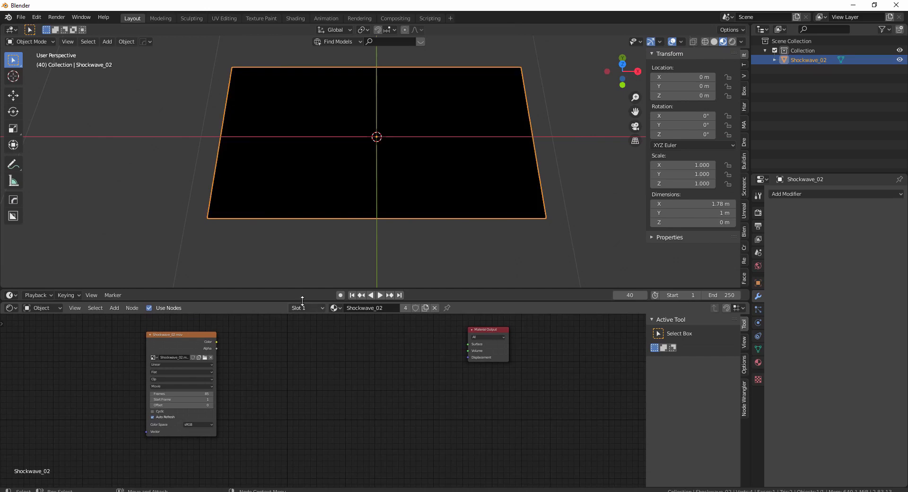
Enlarge the shader editor area and move the Shockwave_02.mov texture node farther from the Material Output.
{"action": "left_click_drag", "start_coordinate": [303, 302], "coordinate": [266, 267]}
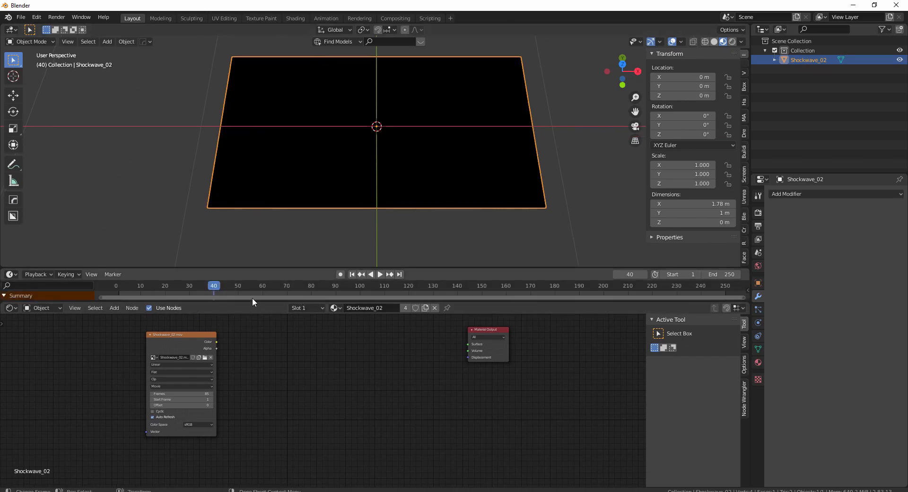
{"action": "left_click_drag", "start_coordinate": [252, 301], "coordinate": [245, 264]}
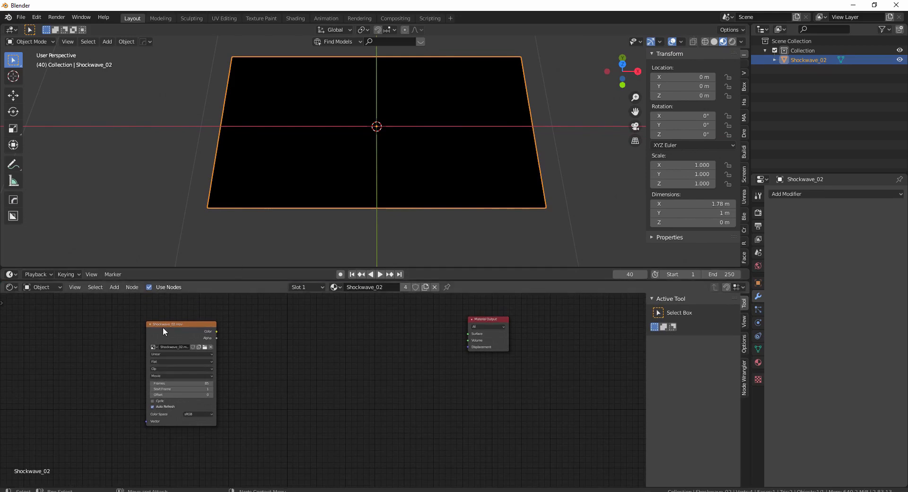
{"action": "left_click_drag", "start_coordinate": [163, 328], "coordinate": [149, 337]}
{"action": "scroll", "coordinate": [278, 410], "scroll_direction": "up", "scroll_amount": 4}
{"action": "middle_click_drag", "start_coordinate": [277, 412], "coordinate": [288, 449]}
{"action": "scroll", "coordinate": [325, 390], "scroll_direction": "down", "scroll_amount": 1}
{"action": "middle_click_drag", "start_coordinate": [321, 406], "coordinate": [312, 394]}
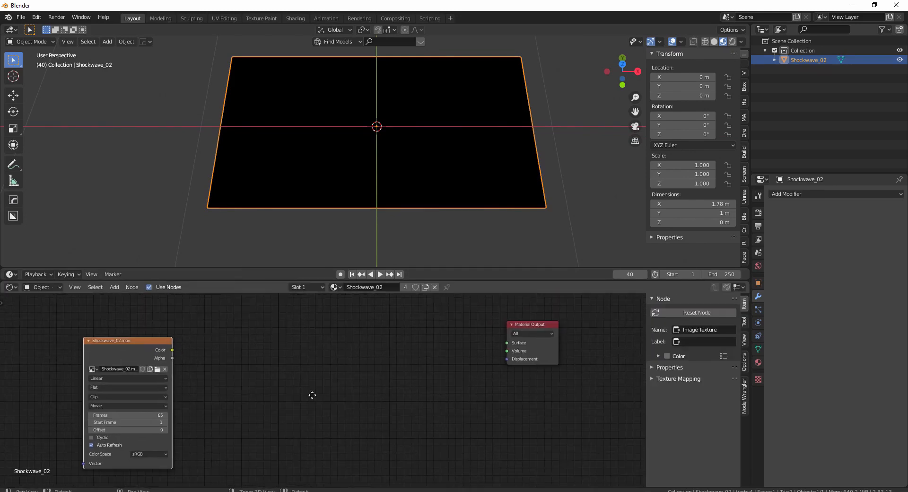
Add a ColorRamp node between the Shockwave_02.mov texture and the Material Output.
{"action": "left_click", "coordinate": [308, 396]}
{"action": "key", "text": "shift+a"}
{"action": "key", "text": "s"}
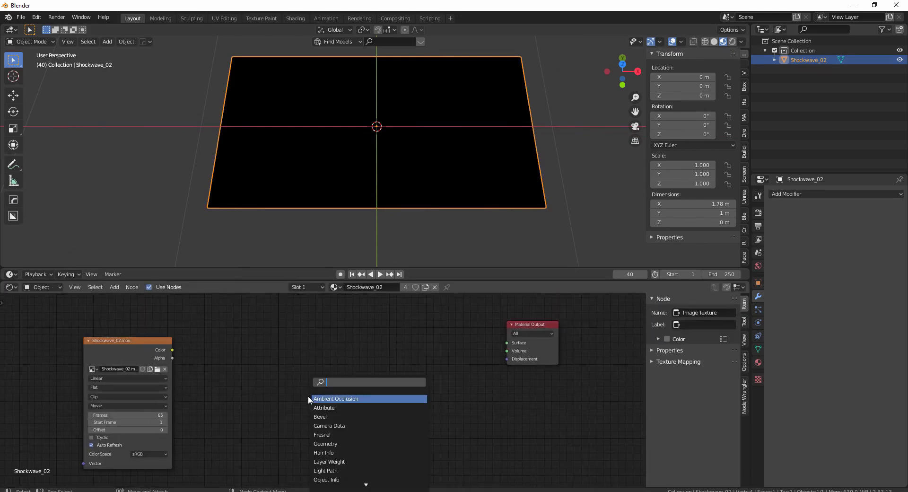
{"action": "type", "text": "col"}
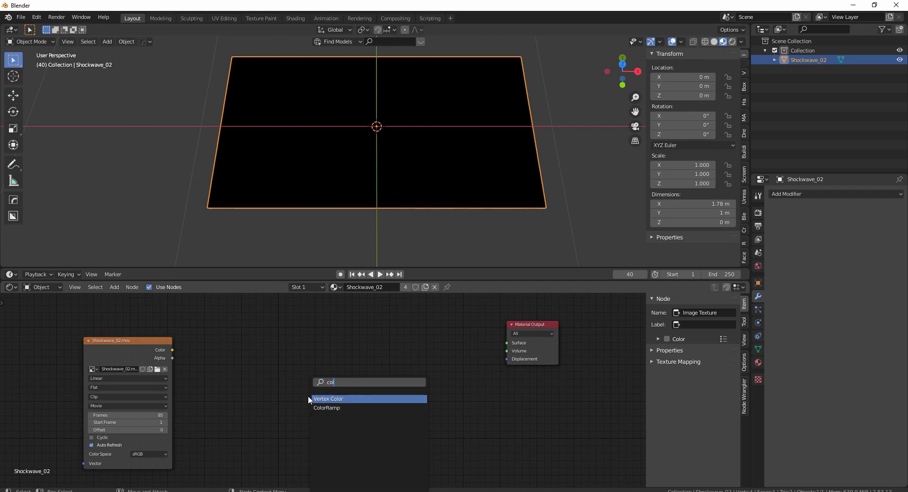
{"action": "key", "text": "Down"}
{"action": "key", "text": "Return"}
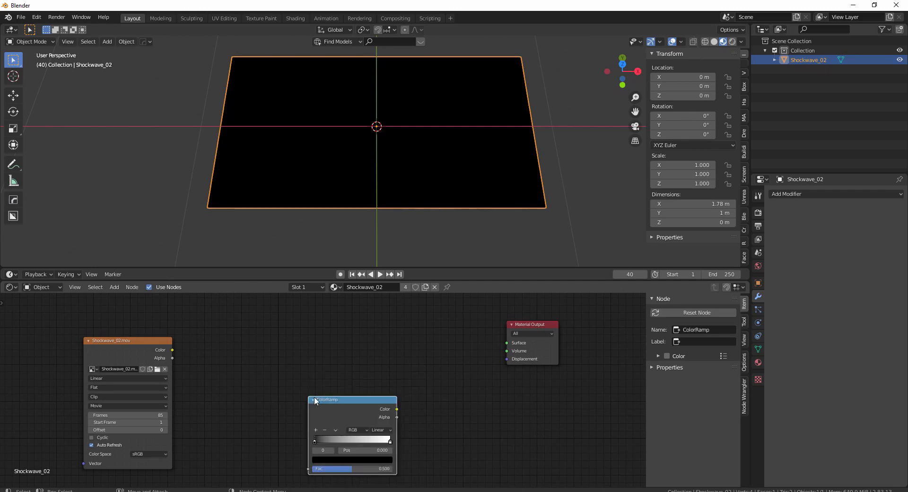
{"action": "left_click", "coordinate": [299, 330]}
Add a Mix Shader node before the Material Output and move the ColorRamp closer to the movie texture.
{"action": "key", "text": "shift+a"}
{"action": "type", "text": "sm"}
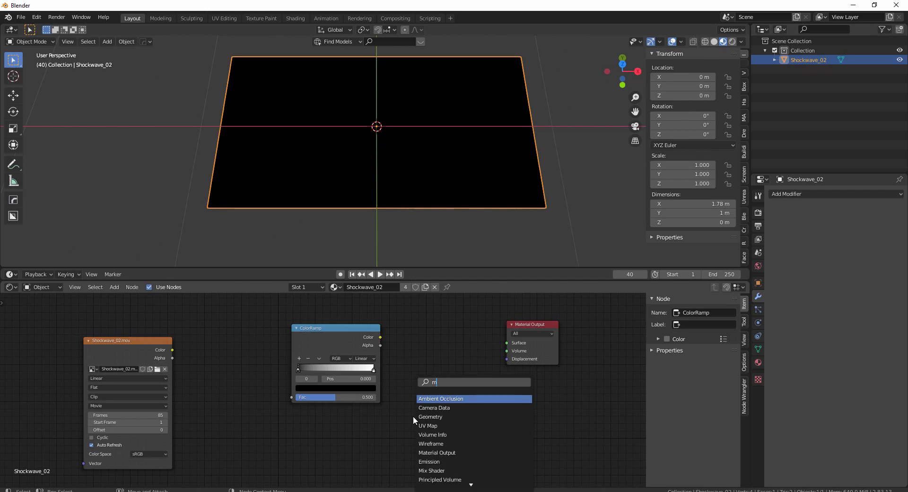
{"action": "type", "text": "ix"}
{"action": "key", "text": "Return"}
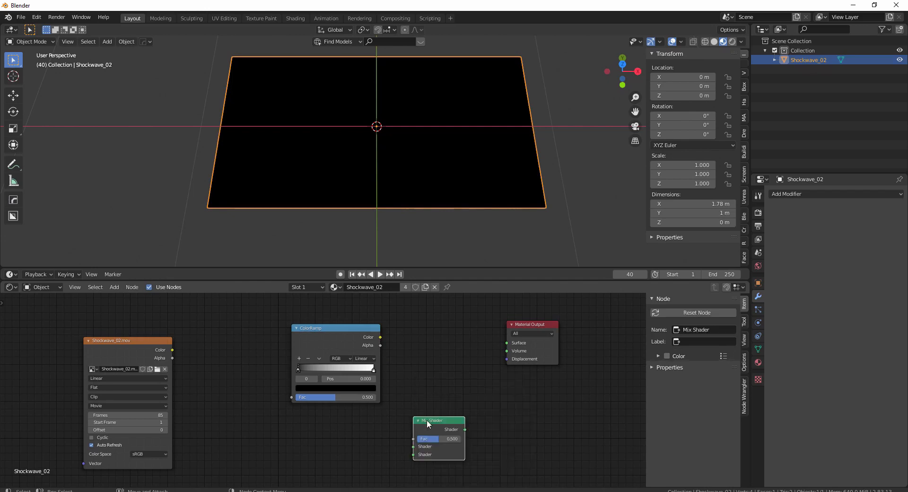
{"action": "left_click", "coordinate": [423, 438]}
{"action": "left_click_drag", "start_coordinate": [346, 330], "coordinate": [275, 314]}
{"action": "left_click", "coordinate": [356, 389]}
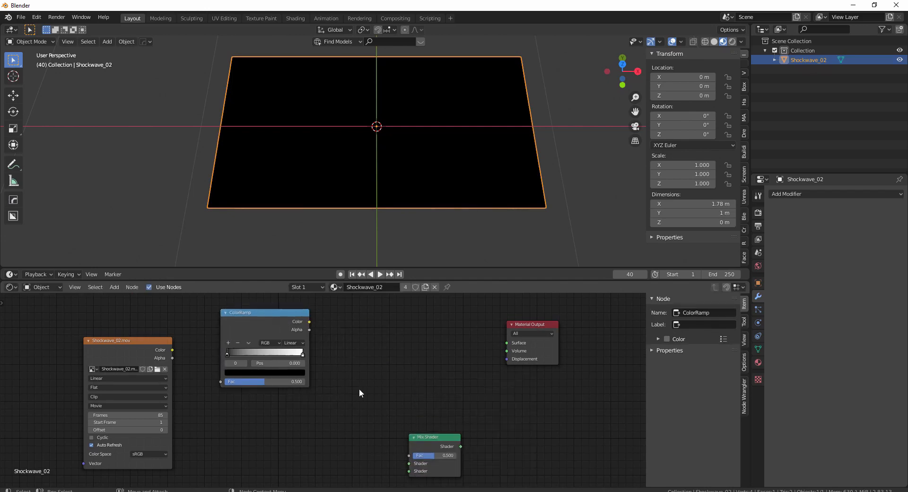
Add a Transparent BSDF node below the ColorRamp and reposition the Mix Shader beside them.
{"action": "key", "text": "shift+a"}
{"action": "type", "text": "stra"}
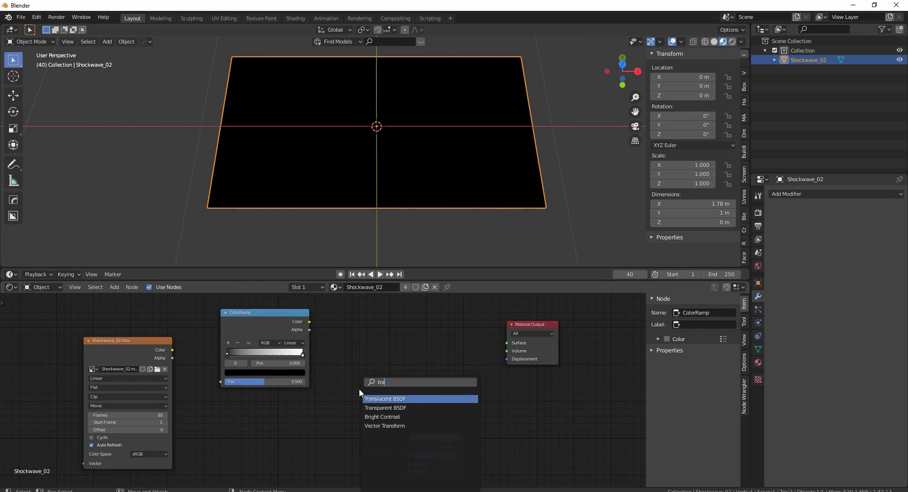
{"action": "key", "text": "Down"}
{"action": "key", "text": "Return"}
{"action": "left_click", "coordinate": [230, 418]}
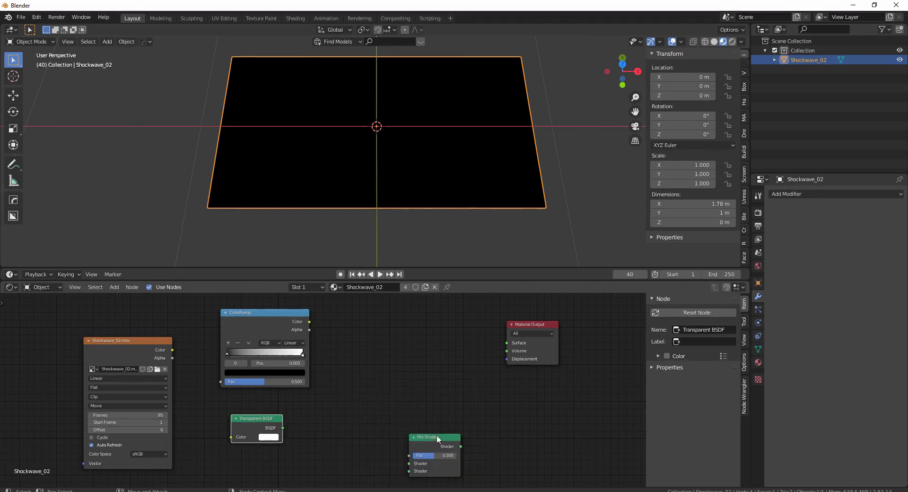
{"action": "left_click_drag", "start_coordinate": [436, 437], "coordinate": [413, 374]}
{"action": "left_click_drag", "start_coordinate": [257, 422], "coordinate": [267, 432]}
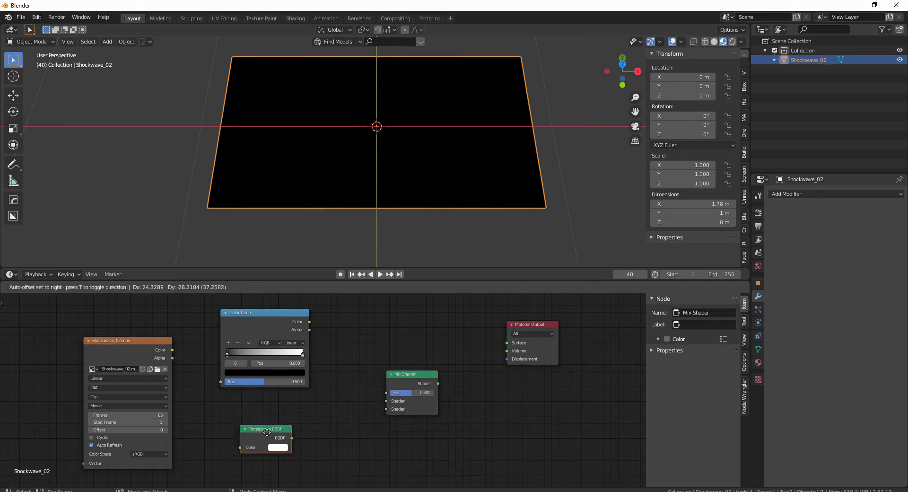
Add an Emission node below the Transparent BSDF.
{"action": "left_click", "coordinate": [299, 427]}
{"action": "key", "text": "shift+a"}
{"action": "key", "text": "s"}
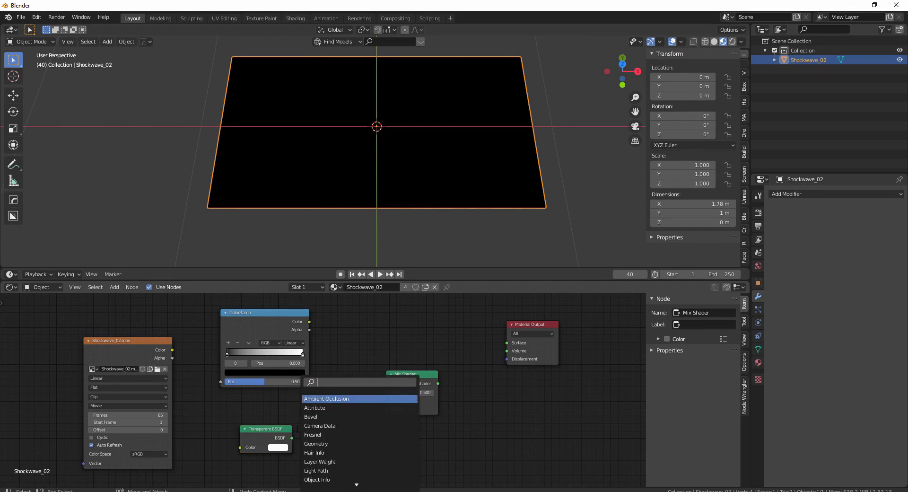
{"action": "type", "text": "em"}
{"action": "key", "text": "Return"}
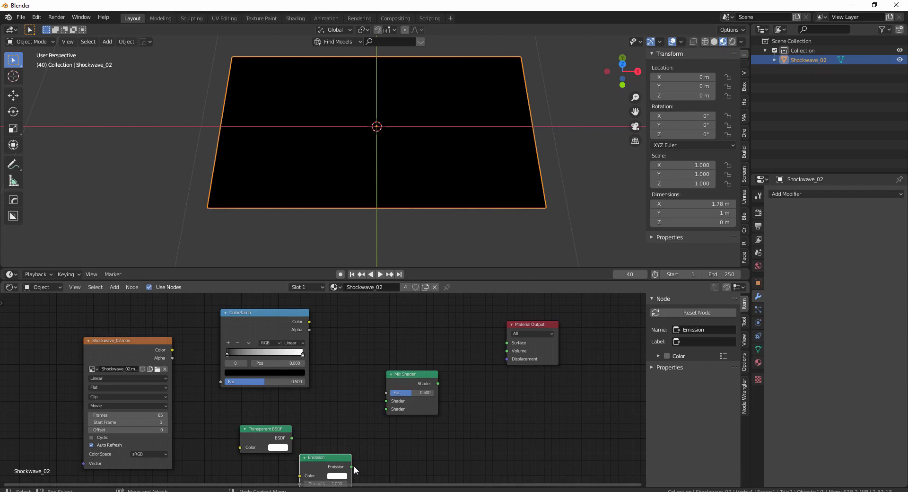
{"action": "left_click", "coordinate": [357, 464]}
Connect Transparent BSDF and Emission to the Mix Shader's first and second shader inputs, and the movie's Color through the ColorRamp to its Fac.
{"action": "left_click_drag", "start_coordinate": [352, 467], "coordinate": [386, 409]}
{"action": "left_click_drag", "start_coordinate": [287, 429], "coordinate": [386, 402]}
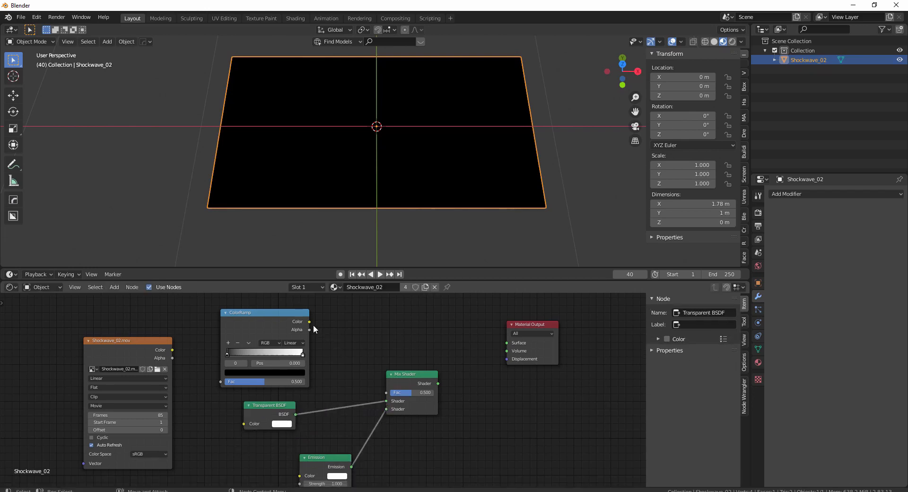
{"action": "left_click_drag", "start_coordinate": [310, 321], "coordinate": [387, 392]}
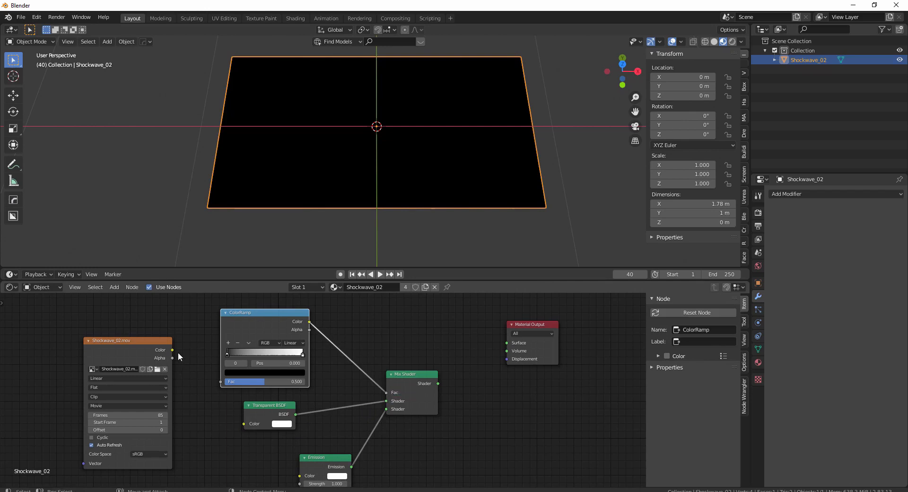
{"action": "left_click_drag", "start_coordinate": [172, 350], "coordinate": [223, 384]}
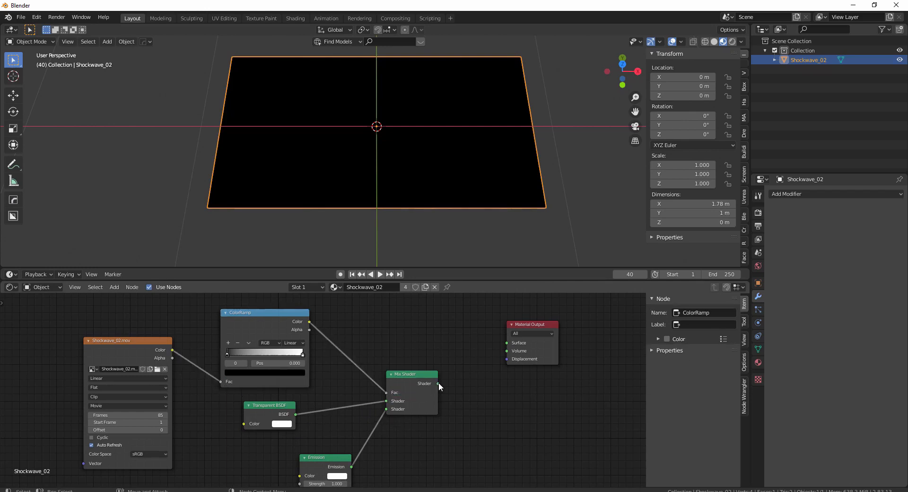
Connect the Mix Shader to the Material Output's Surface and play the shockwave clip from the first frame.
{"action": "left_click_drag", "start_coordinate": [438, 383], "coordinate": [506, 343]}
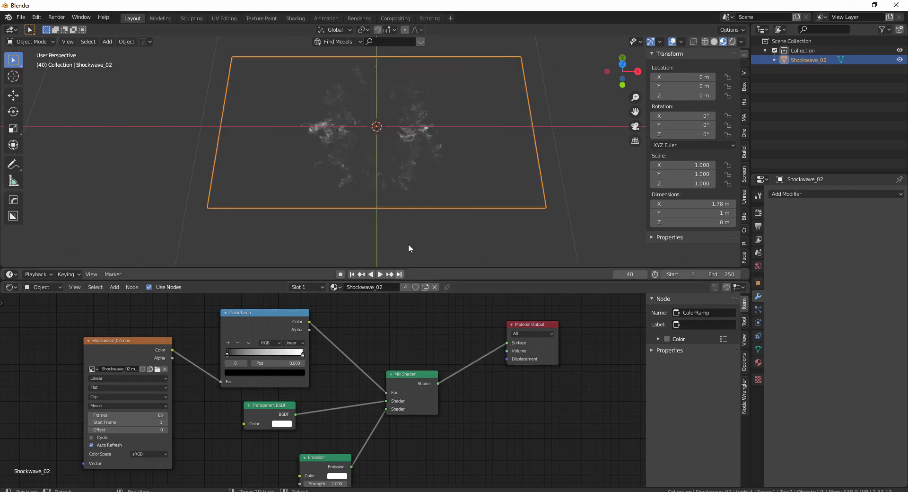
{"action": "middle_click_drag", "start_coordinate": [409, 250], "coordinate": [337, 247]}
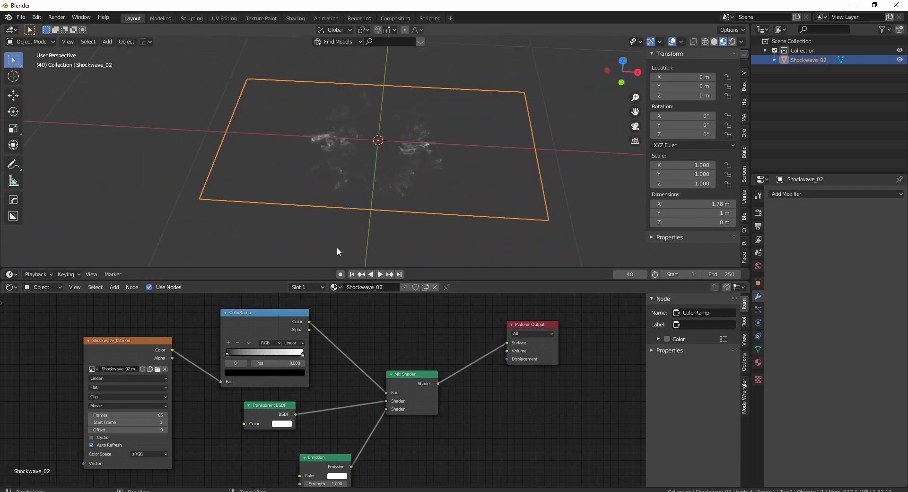
{"action": "left_click", "coordinate": [352, 274]}
{"action": "key", "text": "space"}
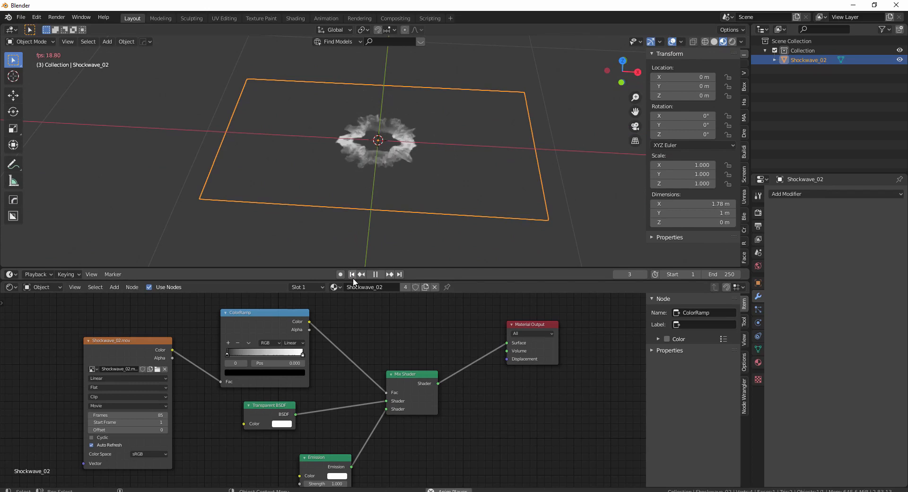
{"action": "key", "text": "space"}
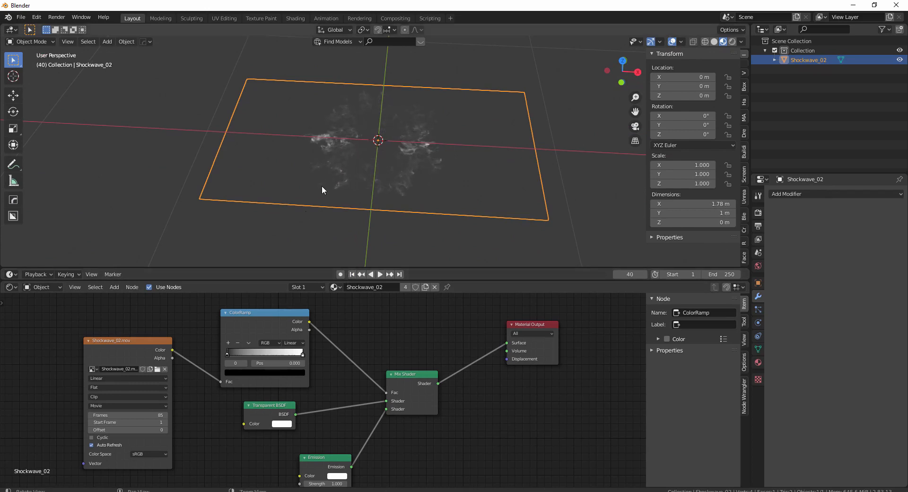
{"action": "middle_click_drag", "start_coordinate": [323, 187], "coordinate": [364, 227]}
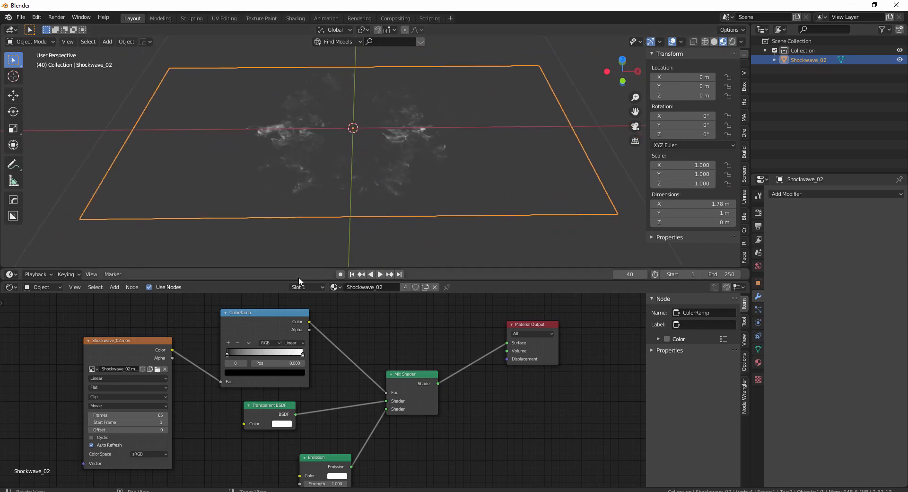
Enlarge the 3D viewport into the node editor's space and set the Emission node's color to light blue.
{"action": "left_click_drag", "start_coordinate": [299, 281], "coordinate": [298, 327]}
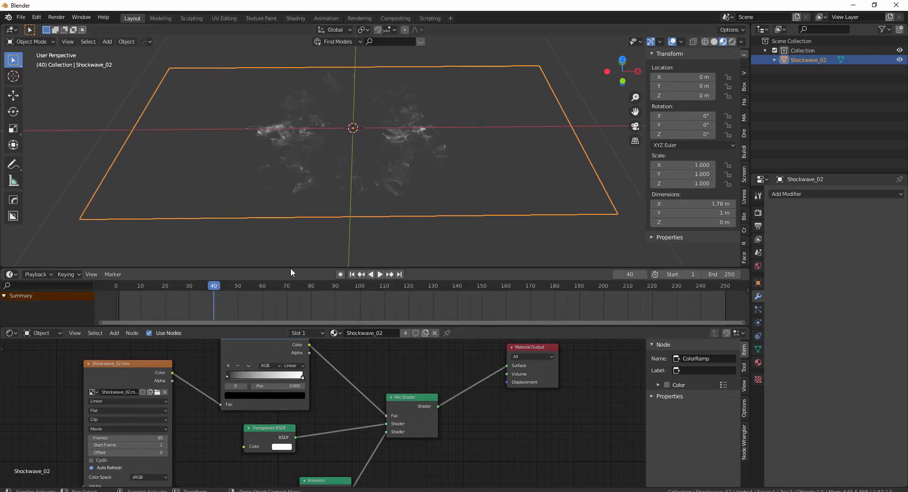
{"action": "left_click_drag", "start_coordinate": [290, 267], "coordinate": [340, 357]}
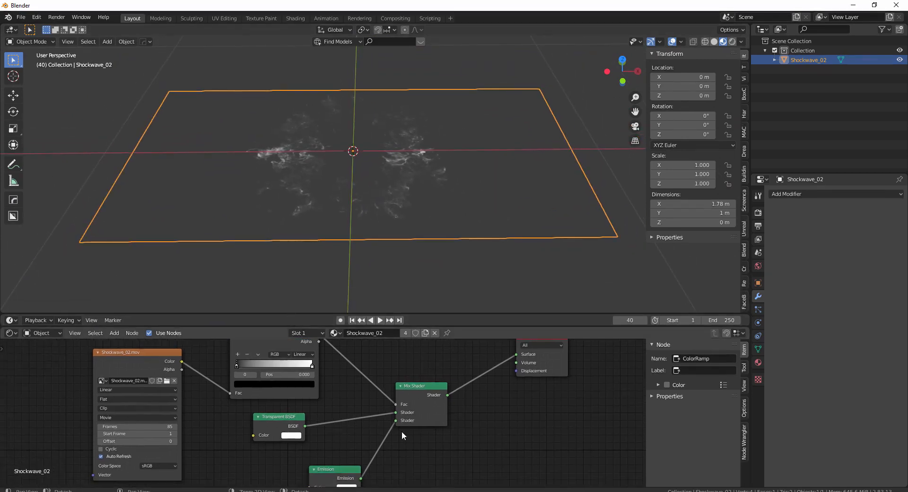
{"action": "scroll", "coordinate": [401, 430], "scroll_direction": "down", "scroll_amount": 1}
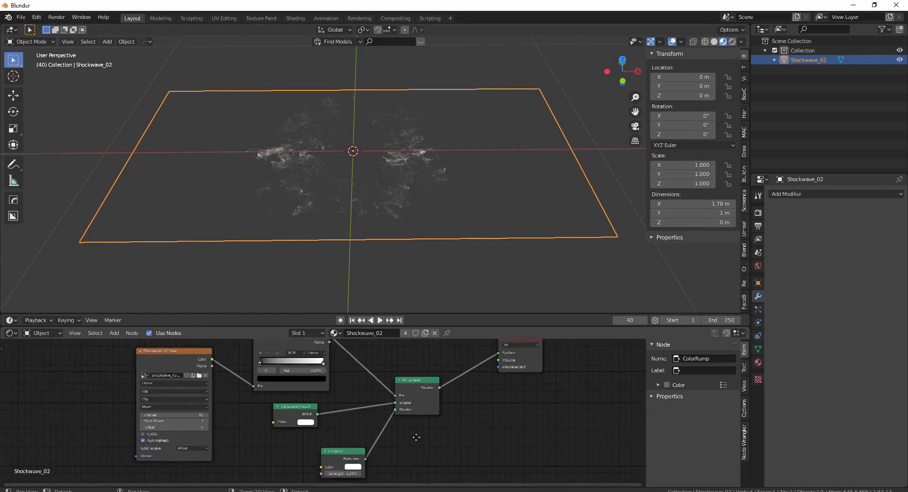
{"action": "left_click", "coordinate": [357, 456]}
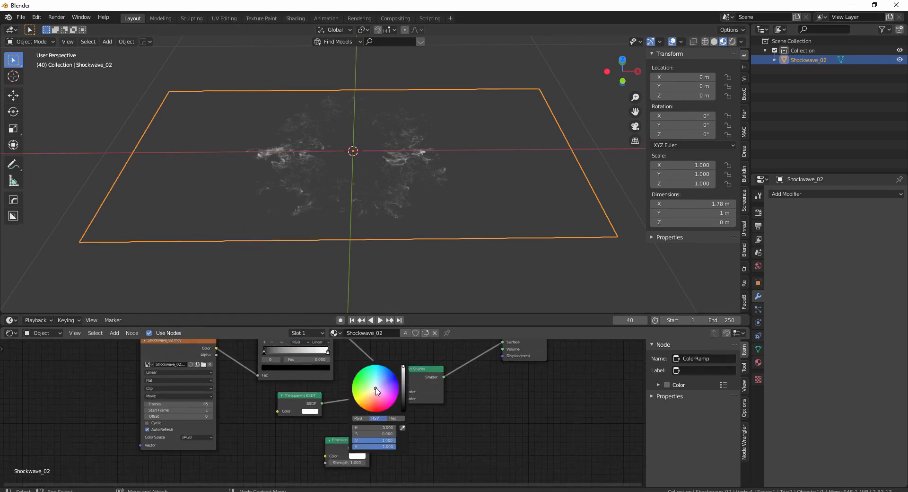
{"action": "left_click_drag", "start_coordinate": [376, 390], "coordinate": [389, 394]}
{"action": "scroll", "coordinate": [477, 182], "scroll_direction": "up", "scroll_amount": 4}
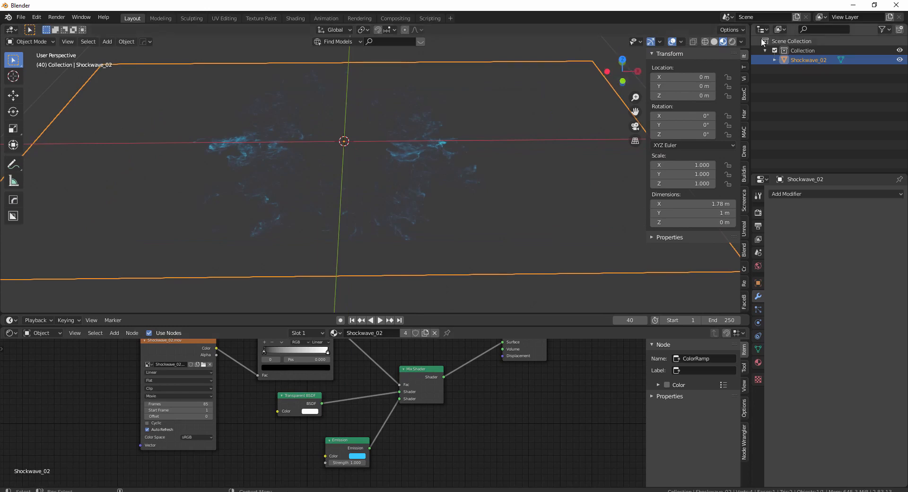
Switch the viewport to Rendered shading and set the World background strength to 0.
{"action": "left_click", "coordinate": [732, 42]}
{"action": "scroll", "coordinate": [478, 163], "scroll_direction": "down", "scroll_amount": 4}
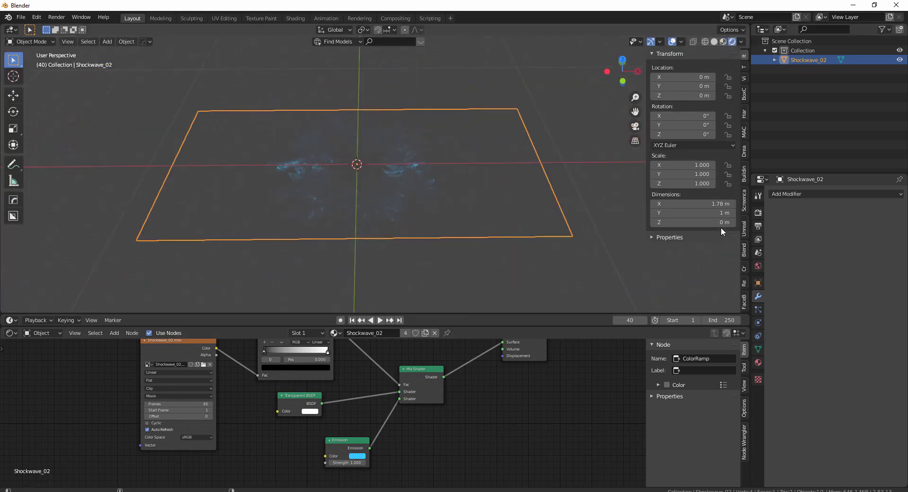
{"action": "left_click", "coordinate": [758, 267]}
{"action": "left_click_drag", "start_coordinate": [868, 268], "coordinate": [842, 268]}
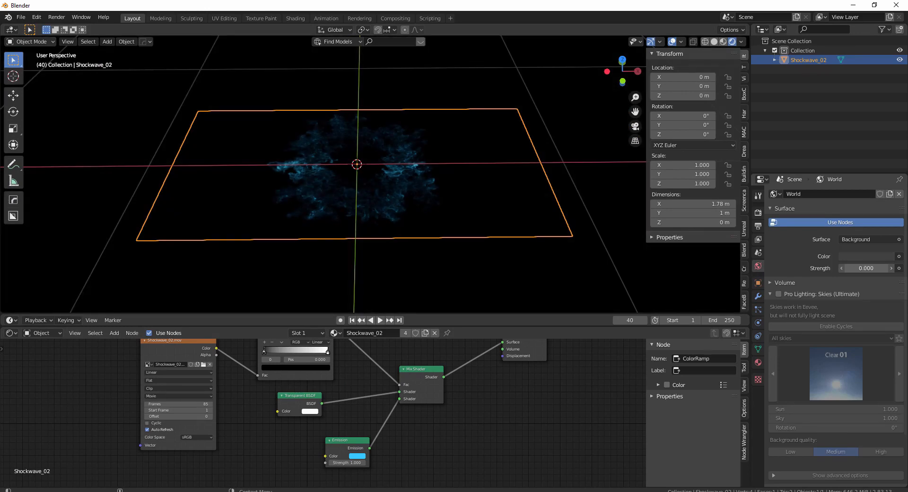
{"action": "scroll", "coordinate": [349, 180], "scroll_direction": "up", "scroll_amount": 3}
{"action": "middle_click_drag", "start_coordinate": [414, 213], "coordinate": [411, 200], "text": "alt"}
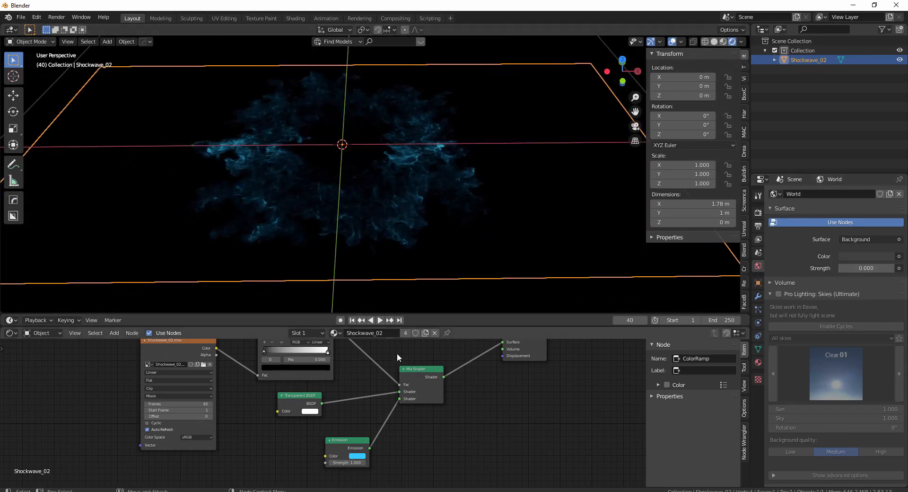
Raise the Emission node's strength to about 29.2 to brighten the blue glow.
{"action": "left_click_drag", "start_coordinate": [365, 457], "coordinate": [412, 458]}
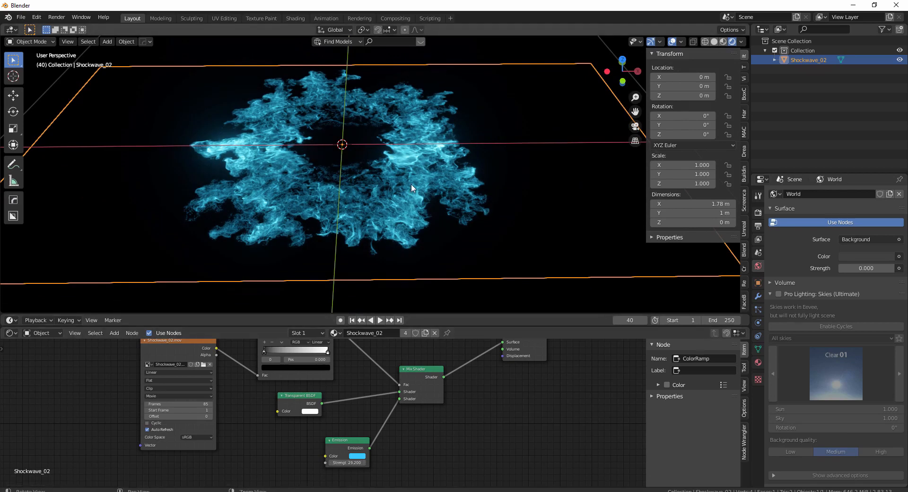
{"action": "middle_click_drag", "start_coordinate": [412, 188], "coordinate": [412, 207]}
{"action": "scroll", "coordinate": [412, 180], "scroll_direction": "down", "scroll_amount": 4}
{"action": "middle_click_drag", "start_coordinate": [492, 173], "coordinate": [485, 180], "text": "shift"}
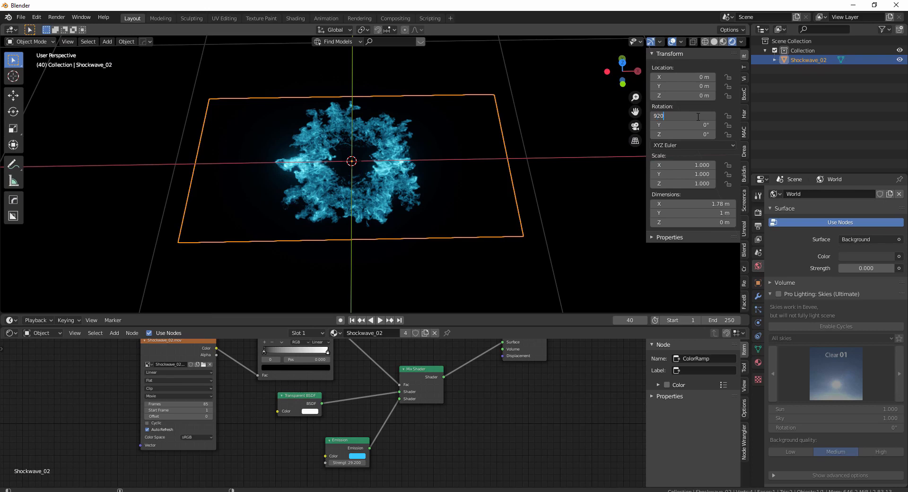
Stand the Shockwave_02 plane upright by setting its X rotation to 90°.
{"action": "left_click", "coordinate": [698, 116]}
{"action": "type", "text": "920"}
{"action": "key", "text": "Return"}
{"action": "middle_click_drag", "start_coordinate": [344, 221], "coordinate": [298, 175]}
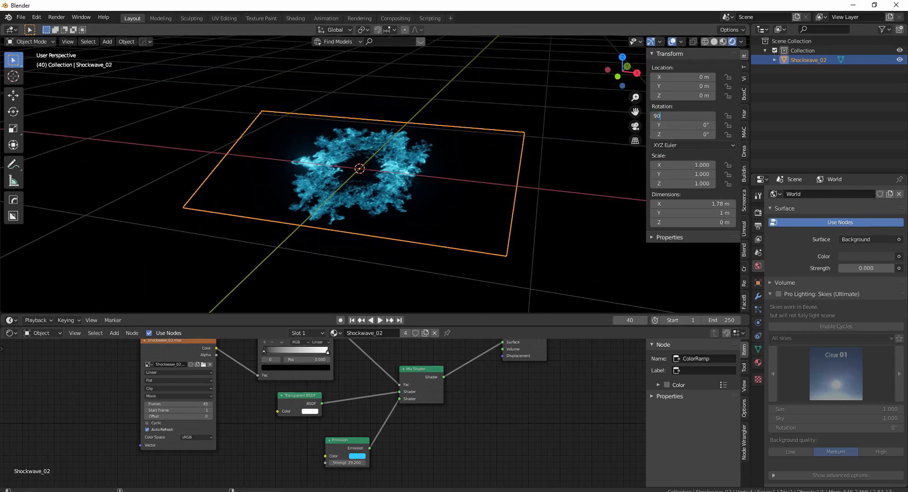
{"action": "key", "text": "Return"}
{"action": "middle_click_drag", "start_coordinate": [506, 179], "coordinate": [601, 63]}
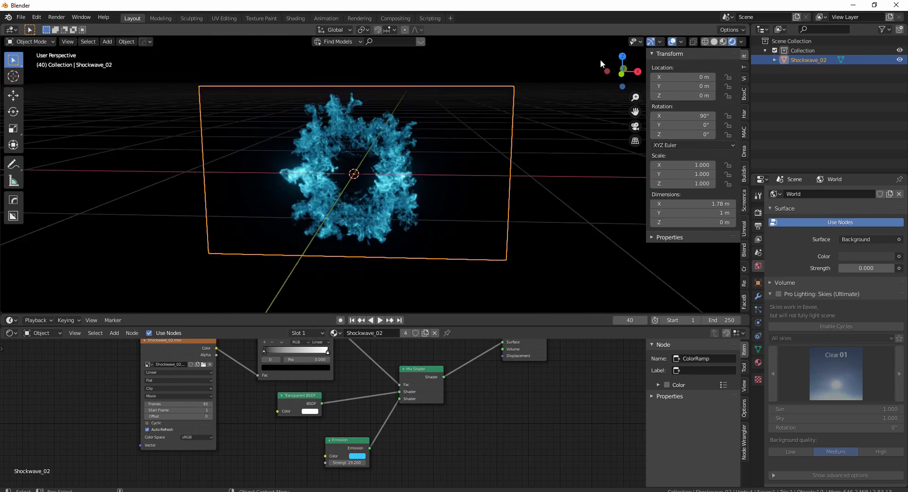
Hide the viewport overlays and expand the timeline below the 3D viewport.
{"action": "left_click", "coordinate": [674, 43]}
{"action": "middle_click_drag", "start_coordinate": [509, 124], "coordinate": [399, 195]}
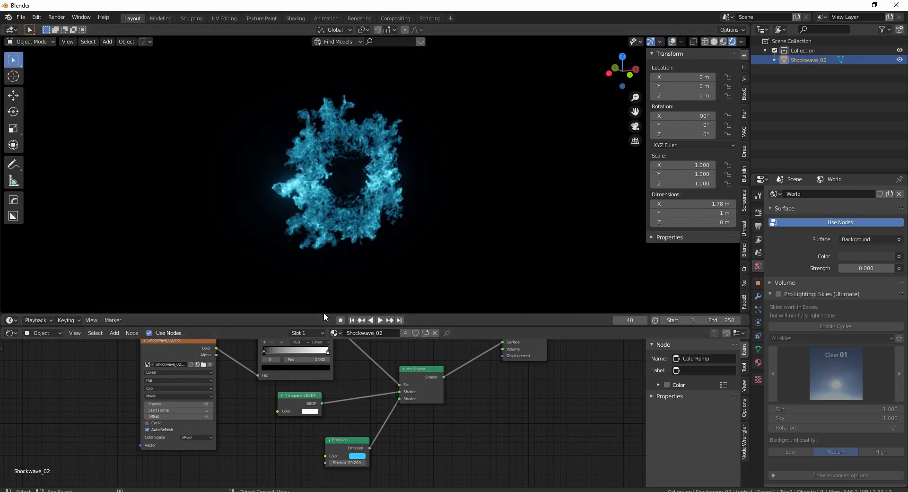
{"action": "left_click_drag", "start_coordinate": [323, 312], "coordinate": [324, 278]}
Play the shockwave animation from its start, stop at frame 17 and inspect the effect up close.
{"action": "left_click", "coordinate": [117, 302]}
{"action": "key", "text": "space"}
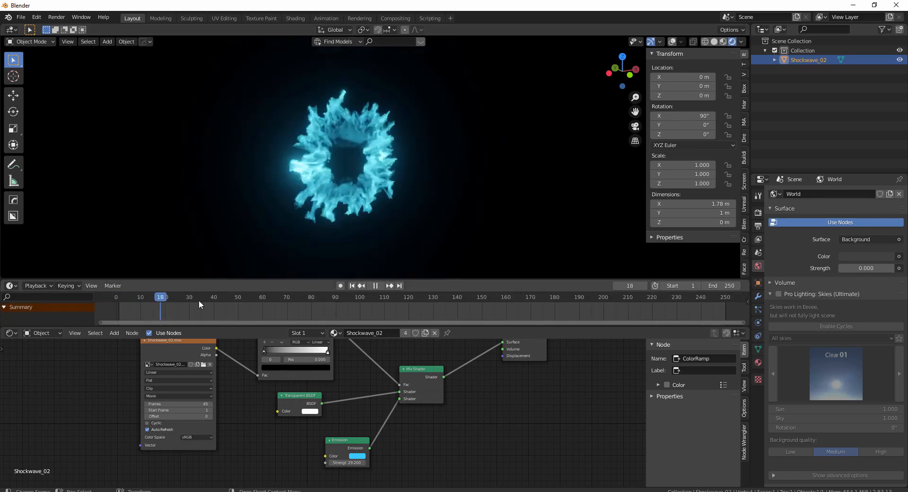
{"action": "left_click_drag", "start_coordinate": [199, 302], "coordinate": [112, 316]}
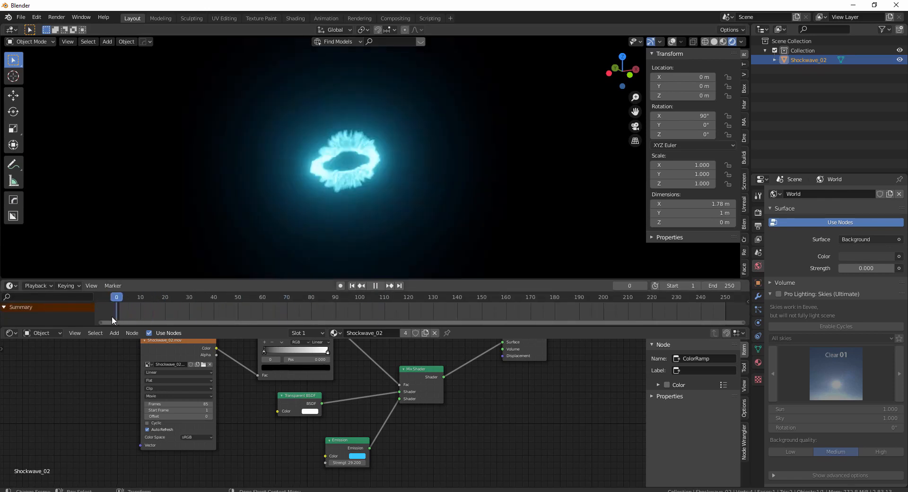
{"action": "key", "text": "space"}
{"action": "scroll", "coordinate": [371, 165], "scroll_direction": "up", "scroll_amount": 6}
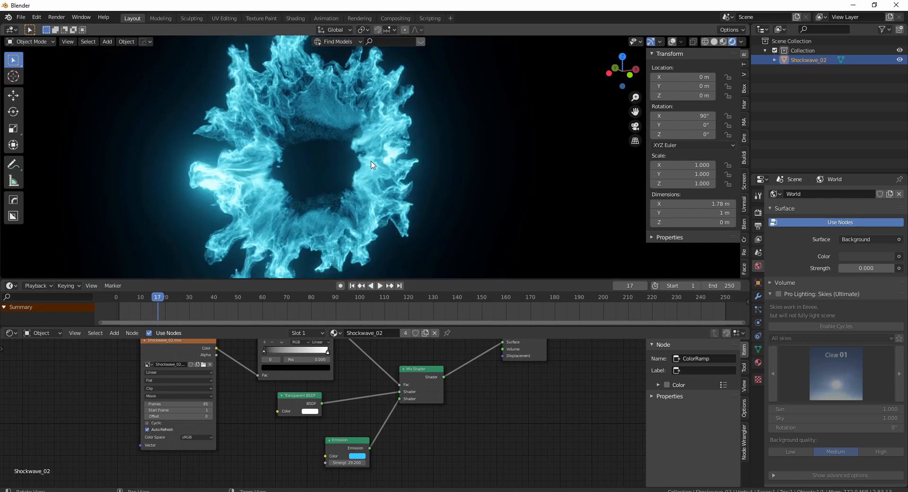
{"action": "middle_click_drag", "start_coordinate": [371, 164], "coordinate": [333, 134]}
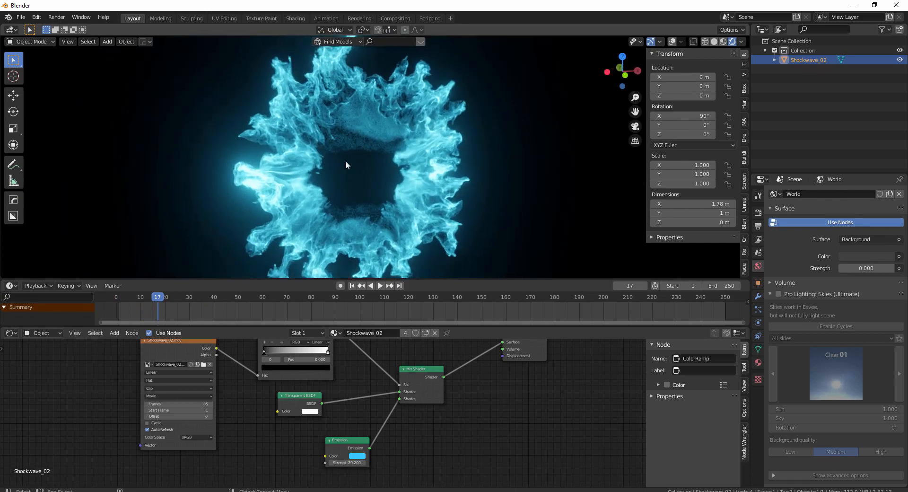
Tighten the ColorRamp by moving the black stop to about 0.023 and the white stop to 0.514.
{"action": "middle_click_drag", "start_coordinate": [256, 417], "coordinate": [257, 462], "text": "alt"}
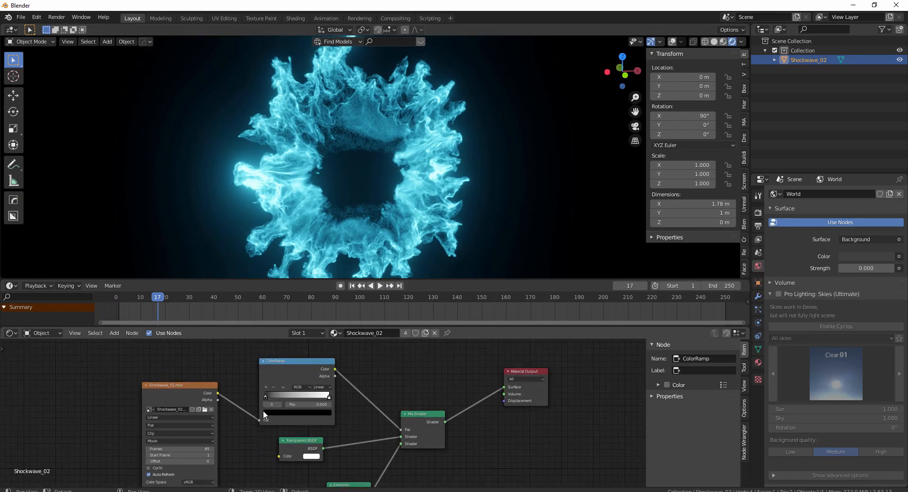
{"action": "scroll", "coordinate": [263, 409], "scroll_direction": "up", "scroll_amount": 3}
{"action": "left_click_drag", "start_coordinate": [253, 390], "coordinate": [246, 394]}
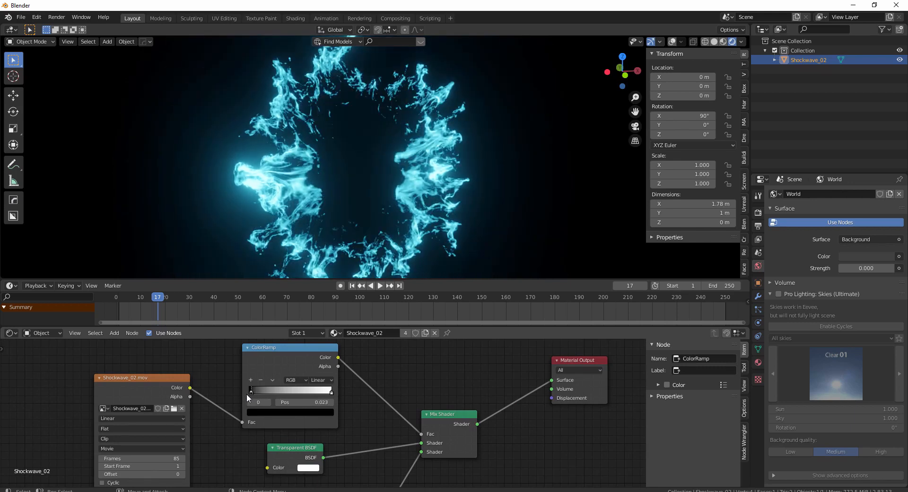
{"action": "left_click_drag", "start_coordinate": [330, 392], "coordinate": [291, 388]}
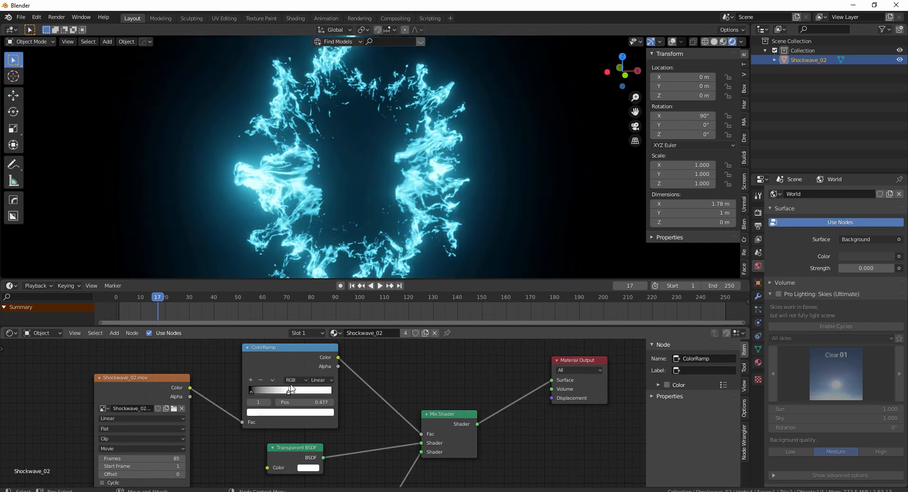
Replay and scrub the shockwave with the adjusted ColorRamp, returning to frame 17 and checking it from several angles.
{"action": "key", "text": "space"}
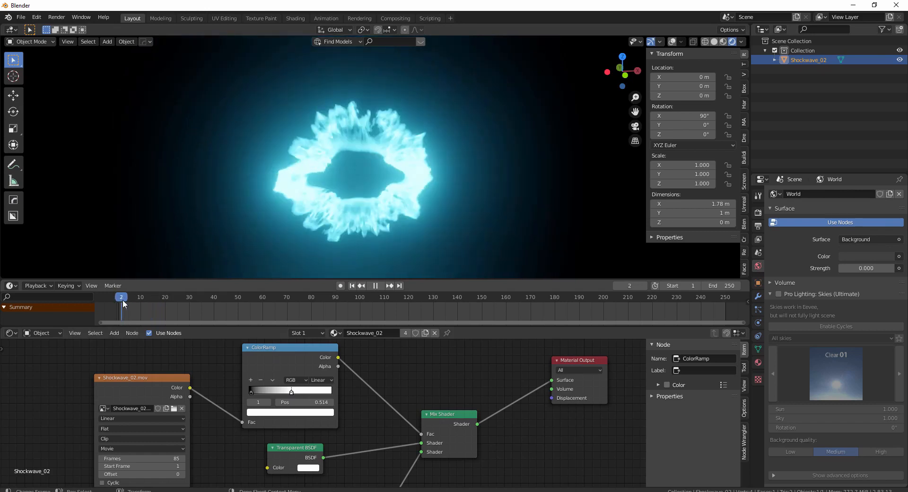
{"action": "left_click_drag", "start_coordinate": [236, 300], "coordinate": [147, 304]}
{"action": "key", "text": "space"}
{"action": "scroll", "coordinate": [254, 226], "scroll_direction": "down", "scroll_amount": 3}
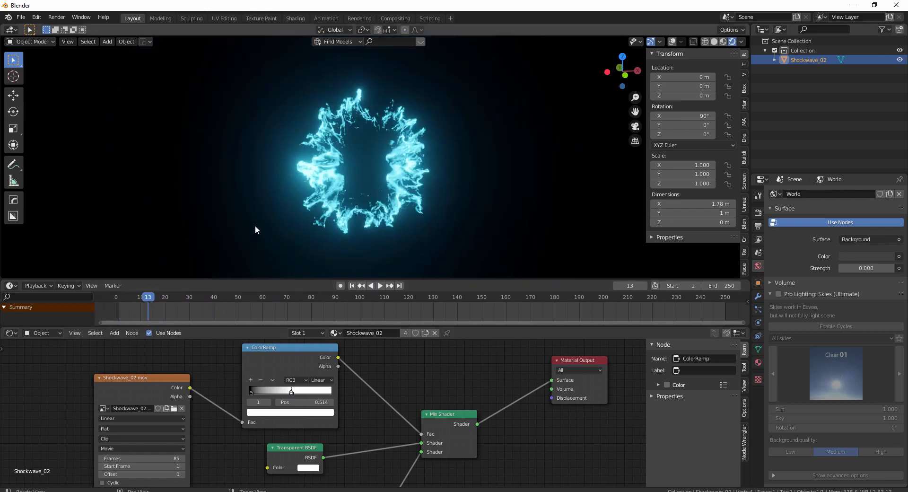
{"action": "middle_click_drag", "start_coordinate": [255, 225], "coordinate": [405, 155]}
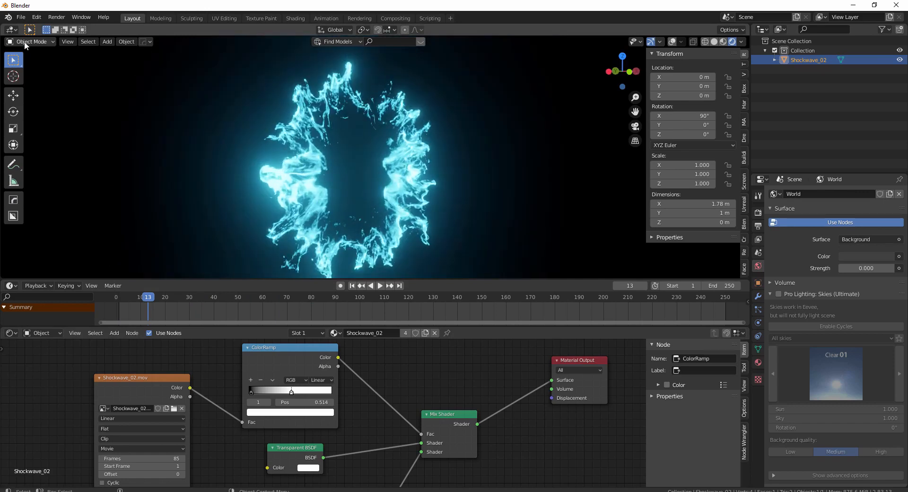
{"action": "left_click", "coordinate": [27, 54]}
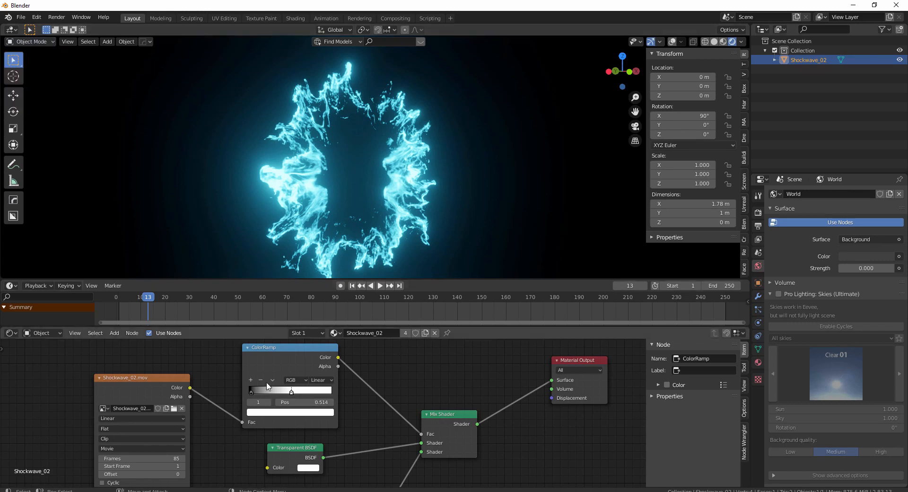
{"action": "mouse_move", "coordinate": [151, 299]}
{"action": "left_mouse_down"}
{"action": "mouse_move", "coordinate": [127, 306]}
{"action": "mouse_move", "coordinate": [238, 298]}
{"action": "mouse_move", "coordinate": [157, 309]}
{"action": "left_mouse_up"}
{"action": "scroll", "coordinate": [364, 161], "scroll_direction": "down", "scroll_amount": 3}
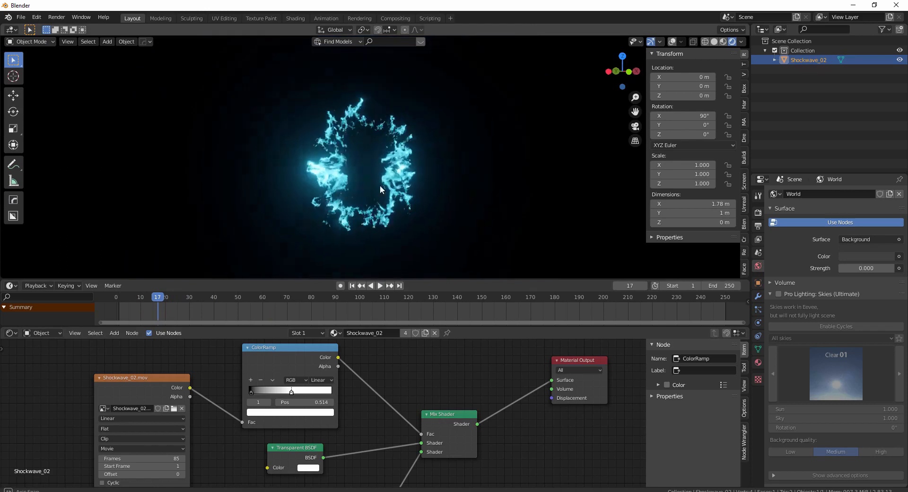
{"action": "middle_click_drag", "start_coordinate": [379, 186], "coordinate": [359, 188]}
Switch the viewport to Material Preview shading and enlarge it over the timeline.
{"action": "left_click", "coordinate": [723, 42]}
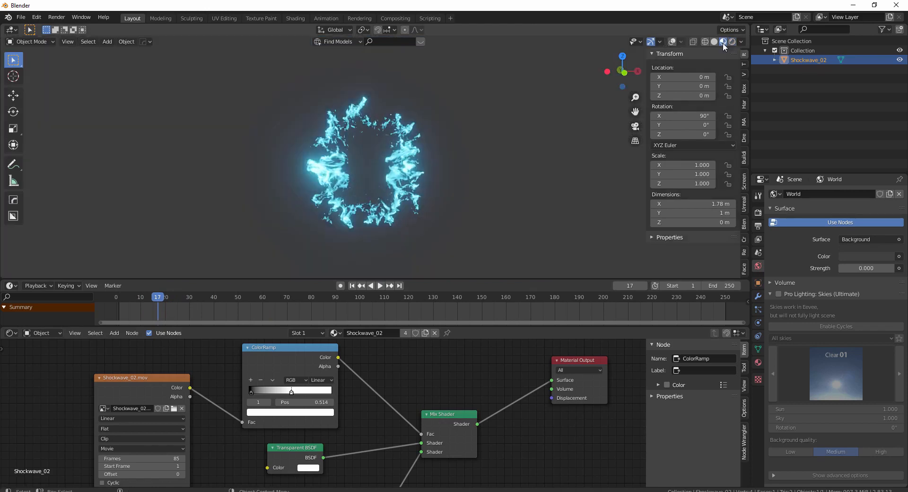
{"action": "middle_click_drag", "start_coordinate": [431, 176], "coordinate": [397, 171]}
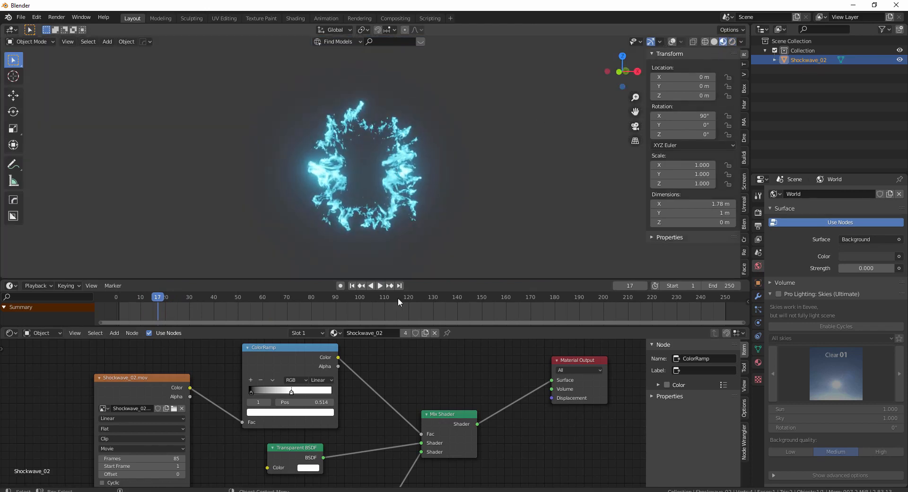
{"action": "left_click_drag", "start_coordinate": [434, 279], "coordinate": [435, 314]}
{"action": "scroll", "coordinate": [407, 252], "scroll_direction": "up", "scroll_amount": 3}
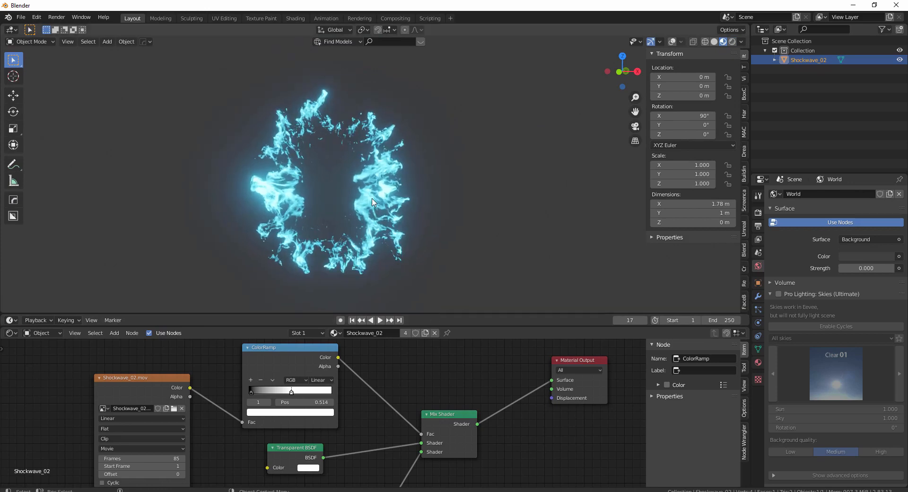
Enter Edit Mode on the Shockwave_02 plane and turn the viewport overlays back on.
{"action": "left_click", "coordinate": [36, 44]}
{"action": "left_click", "coordinate": [33, 63]}
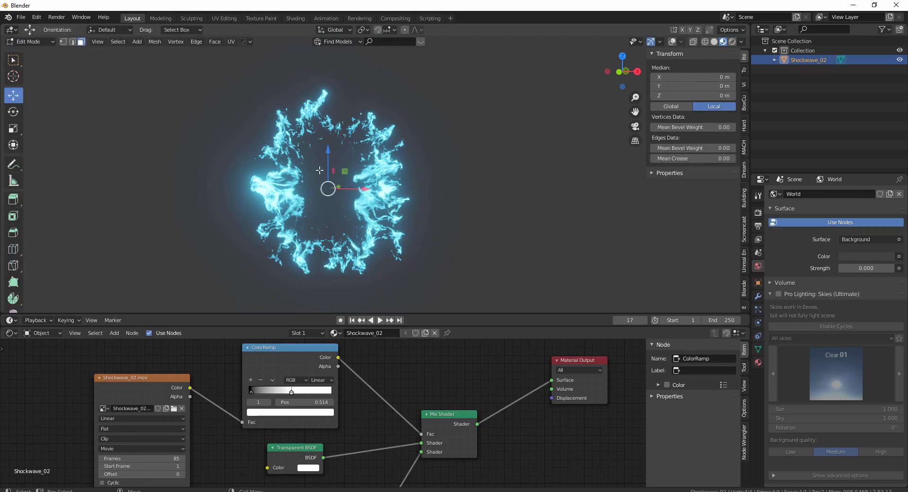
{"action": "left_click", "coordinate": [672, 42]}
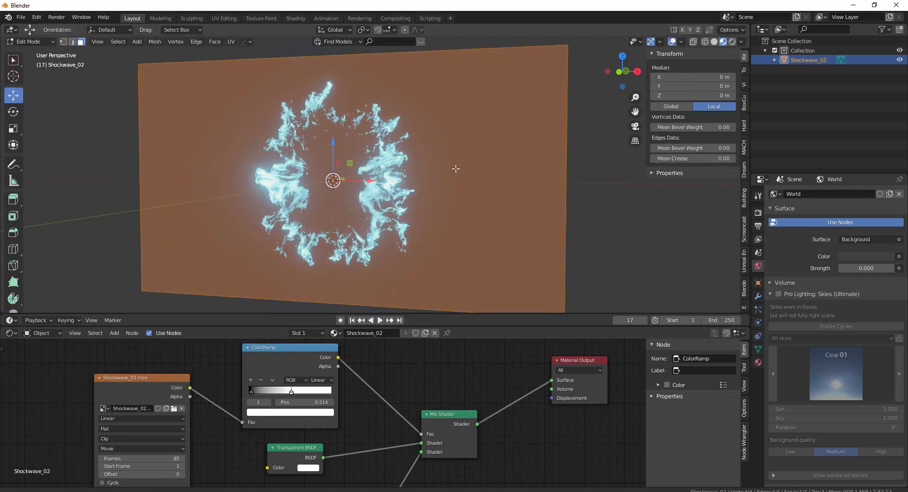
Divide the Shockwave_02 plane into a grid with four loop cuts in each direction.
{"action": "left_click", "coordinate": [13, 252]}
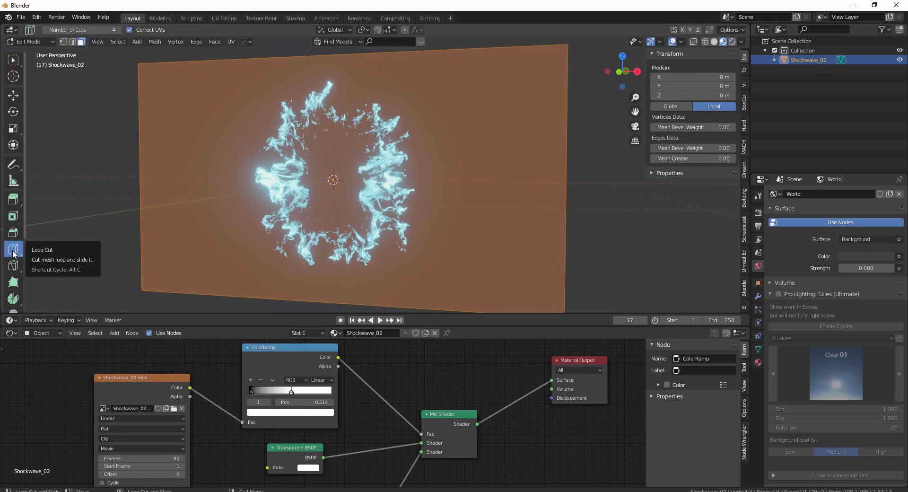
{"action": "left_click", "coordinate": [330, 71]}
{"action": "left_click", "coordinate": [197, 163]}
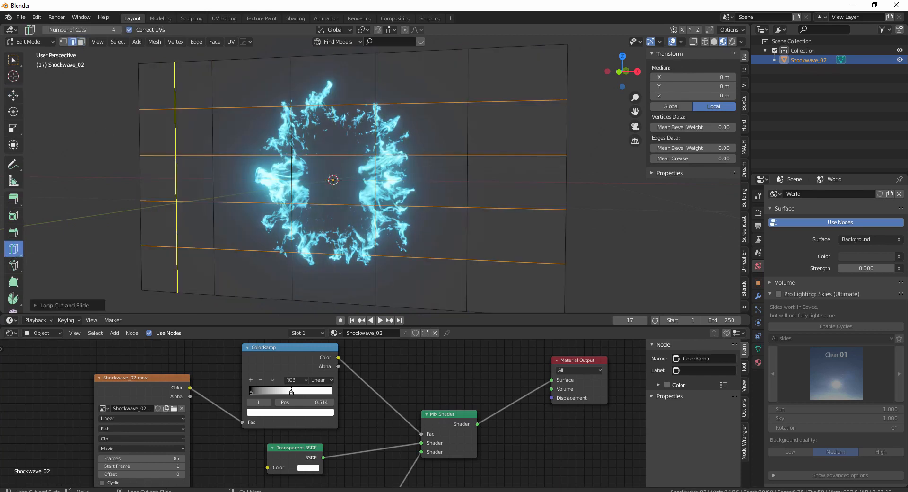
{"action": "left_click", "coordinate": [64, 43]}
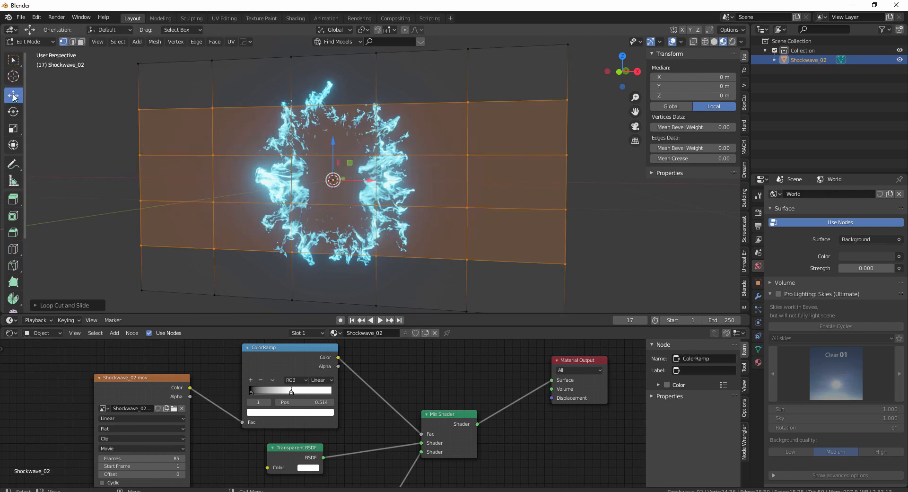
{"action": "scroll", "coordinate": [123, 122], "scroll_direction": "down", "scroll_amount": 2}
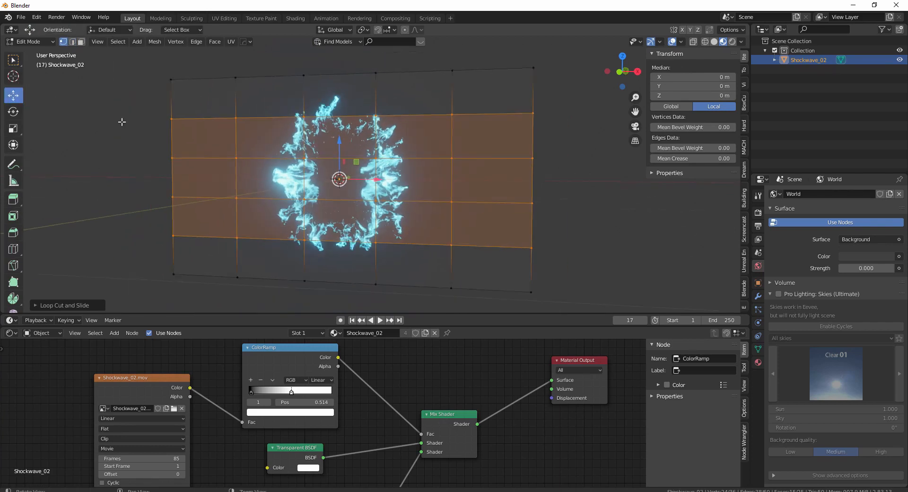
{"action": "left_click", "coordinate": [171, 69]}
{"action": "left_click_drag", "start_coordinate": [171, 69], "coordinate": [296, 274]}
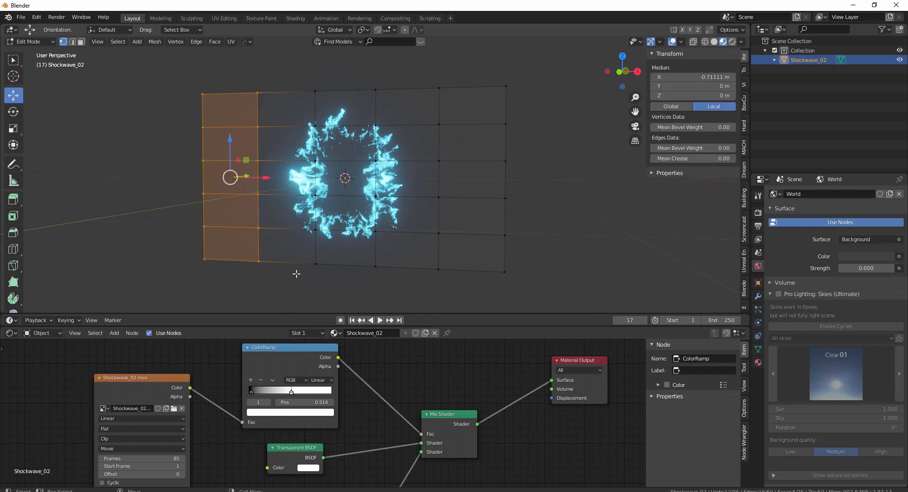
{"action": "left_click_drag", "start_coordinate": [119, 55], "coordinate": [321, 286]}
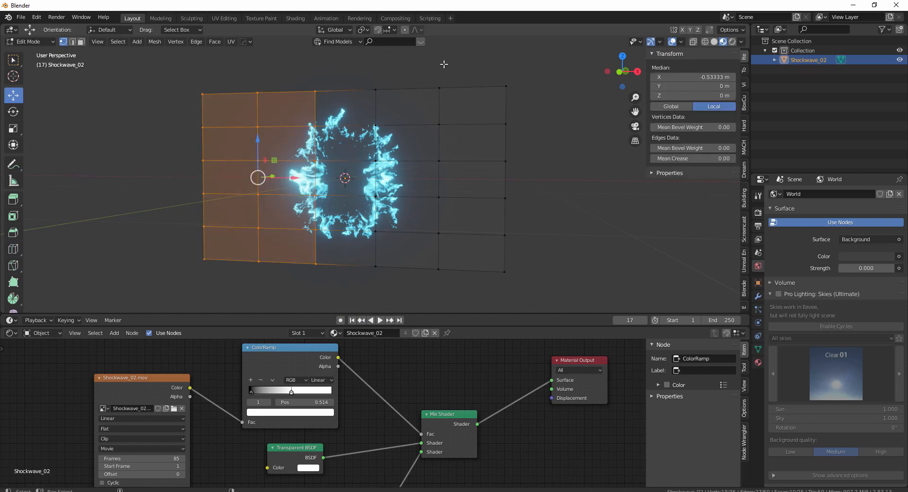
{"action": "left_click_drag", "start_coordinate": [391, 72], "coordinate": [553, 301], "text": "shift"}
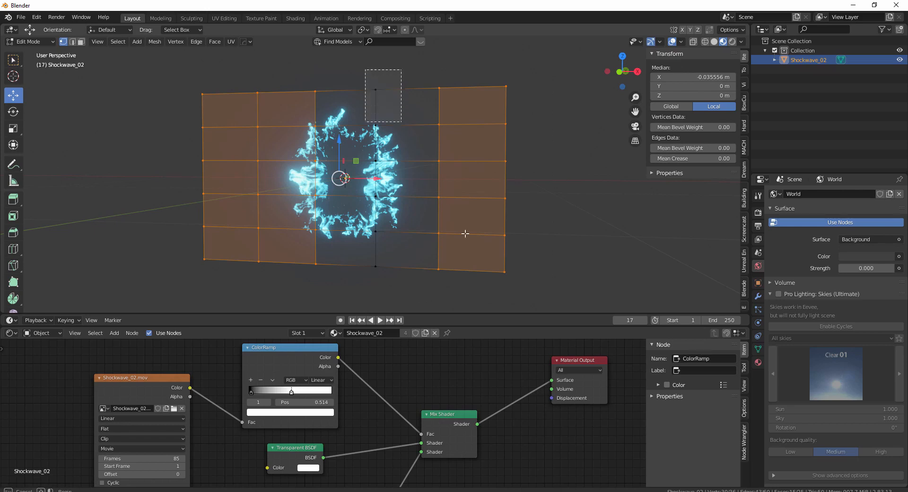
{"action": "left_click_drag", "start_coordinate": [465, 233], "coordinate": [528, 307], "text": "shift"}
{"action": "left_click", "coordinate": [538, 230]}
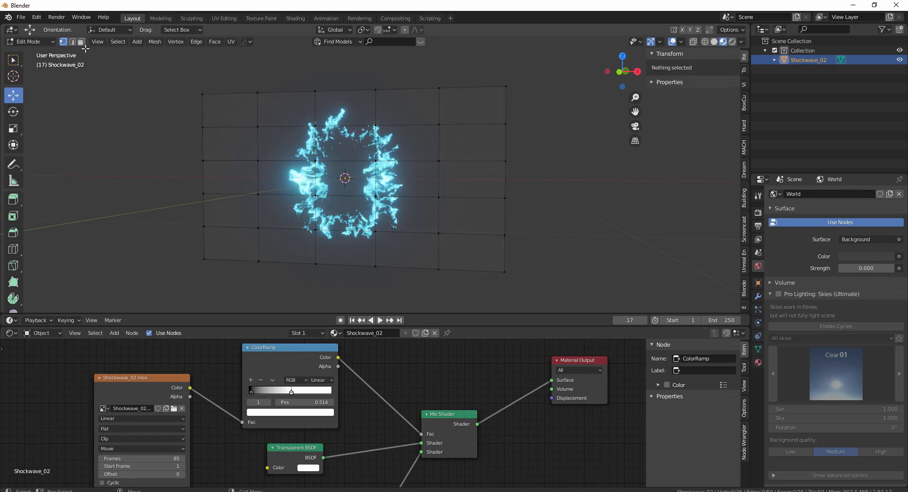
Select the two outer face columns on both sides of the plane and shift them about 0.02 m along the Y axis.
{"action": "left_click_drag", "start_coordinate": [418, 95], "coordinate": [528, 279]}
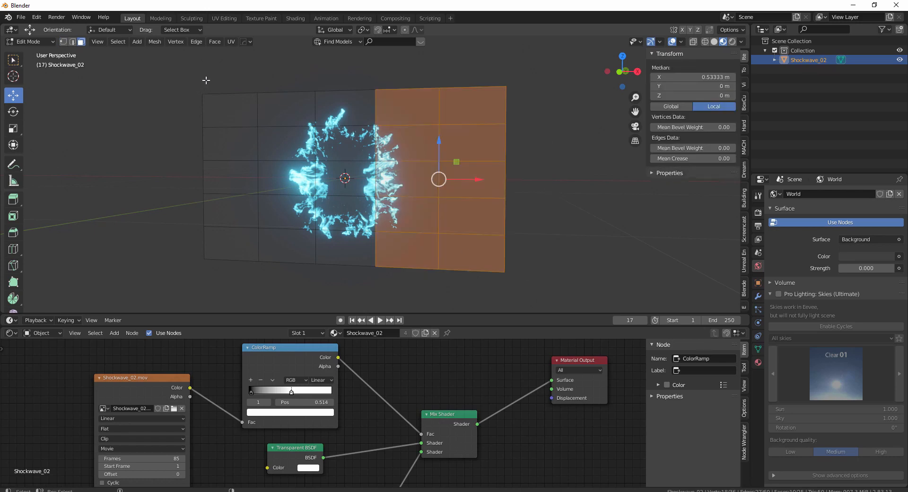
{"action": "left_click_drag", "start_coordinate": [206, 80], "coordinate": [295, 278], "text": "shift"}
{"action": "middle_click_drag", "start_coordinate": [295, 278], "coordinate": [380, 145]}
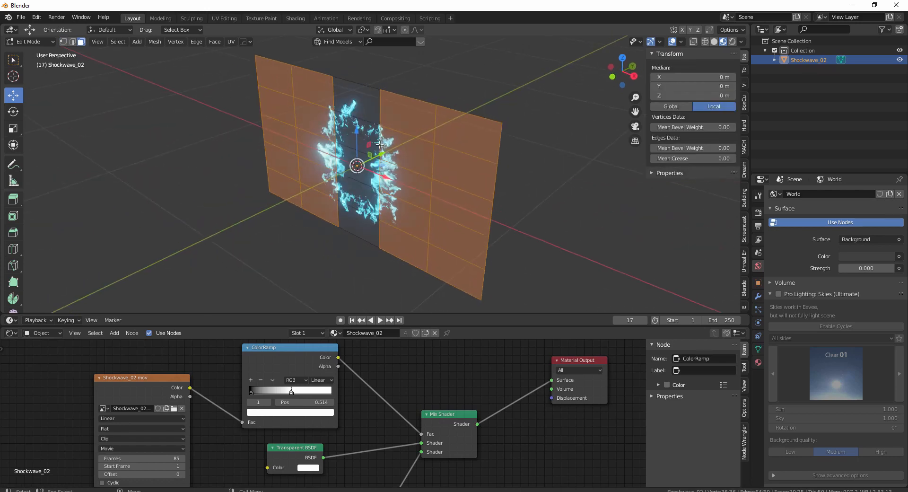
{"action": "mouse_move", "coordinate": [383, 153]}
{"action": "left_mouse_down"}
{"action": "mouse_move", "coordinate": [380, 166]}
{"action": "mouse_move", "coordinate": [376, 157]}
{"action": "left_mouse_up"}
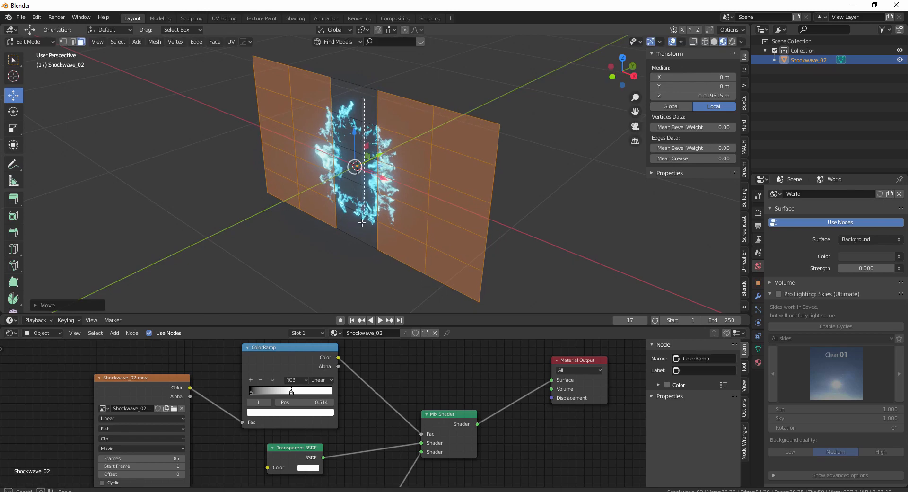
Select the plane's middle face column, push it back along the Y axis to about -0.345 m local Z, and clear the selection.
{"action": "left_click_drag", "start_coordinate": [362, 223], "coordinate": [361, 222]}
{"action": "left_click_drag", "start_coordinate": [377, 154], "coordinate": [405, 140]}
{"action": "middle_click_drag", "start_coordinate": [256, 234], "coordinate": [350, 239]}
{"action": "middle_click_drag", "start_coordinate": [312, 198], "coordinate": [400, 148]}
{"action": "scroll", "coordinate": [357, 212], "scroll_direction": "up", "scroll_amount": 3}
{"action": "scroll", "coordinate": [388, 229], "scroll_direction": "down", "scroll_amount": 2}
{"action": "key", "text": "g"}
{"action": "left_click_drag", "start_coordinate": [421, 135], "coordinate": [413, 139]}
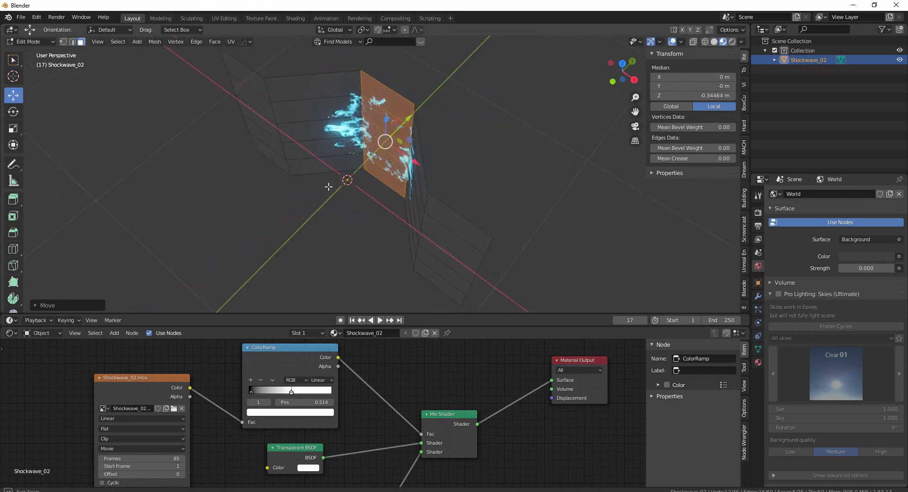
{"action": "middle_click_drag", "start_coordinate": [328, 186], "coordinate": [375, 265]}
{"action": "key", "text": "alt+a"}
Return to Object Mode and add a Subdivision Surface modifier to the bent plane.
{"action": "left_click", "coordinate": [45, 40]}
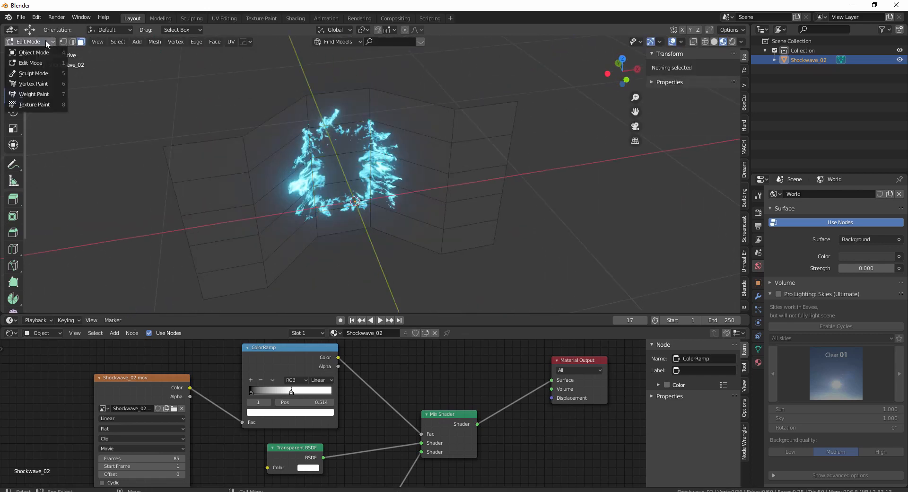
{"action": "left_click", "coordinate": [36, 56]}
{"action": "middle_click_drag", "start_coordinate": [493, 274], "coordinate": [391, 241]}
{"action": "left_click", "coordinate": [758, 296]}
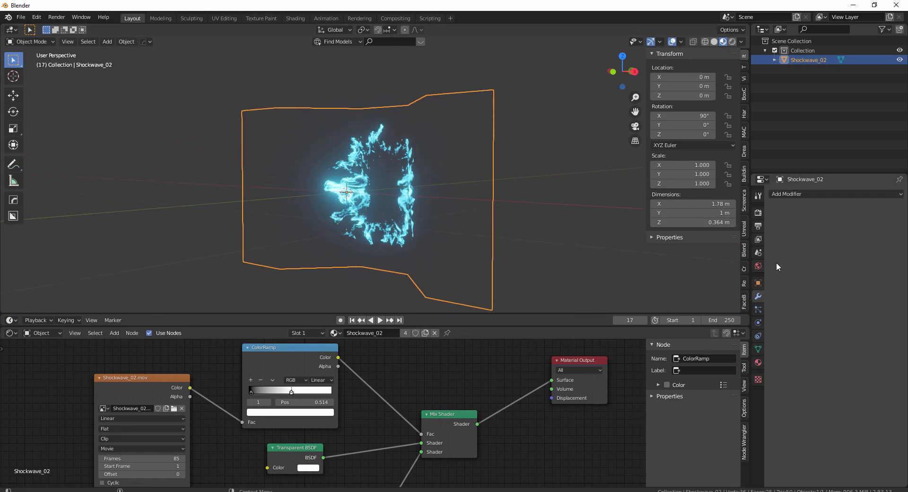
{"action": "left_click", "coordinate": [793, 194]}
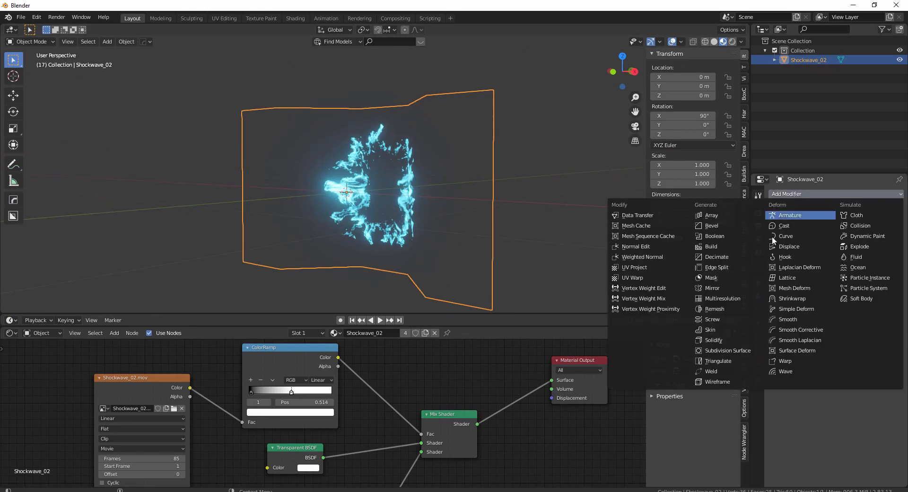
{"action": "left_click", "coordinate": [732, 350]}
{"action": "middle_click_drag", "start_coordinate": [560, 232], "coordinate": [356, 203]}
{"action": "scroll", "coordinate": [453, 189], "scroll_direction": "up", "scroll_amount": 3}
{"action": "scroll", "coordinate": [396, 187], "scroll_direction": "down", "scroll_amount": 3}
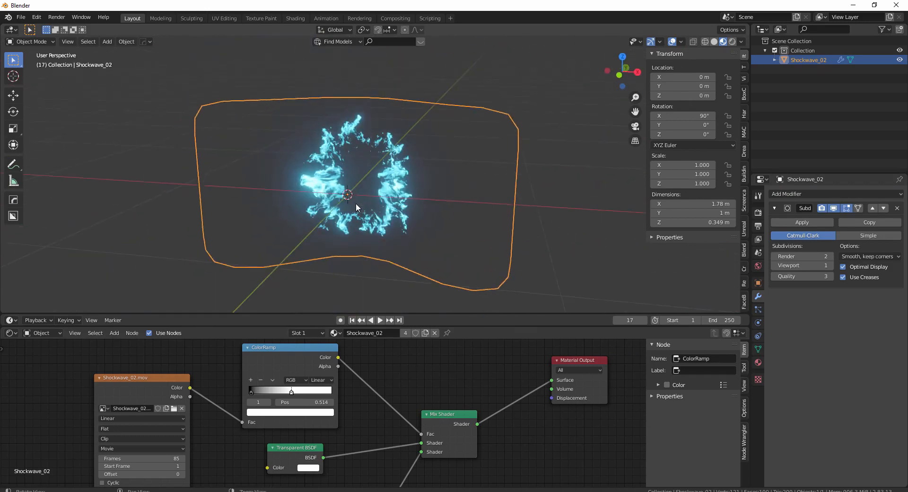
Play the shockwave from frame 1 and check it on the smoothed plane.
{"action": "left_click", "coordinate": [352, 321]}
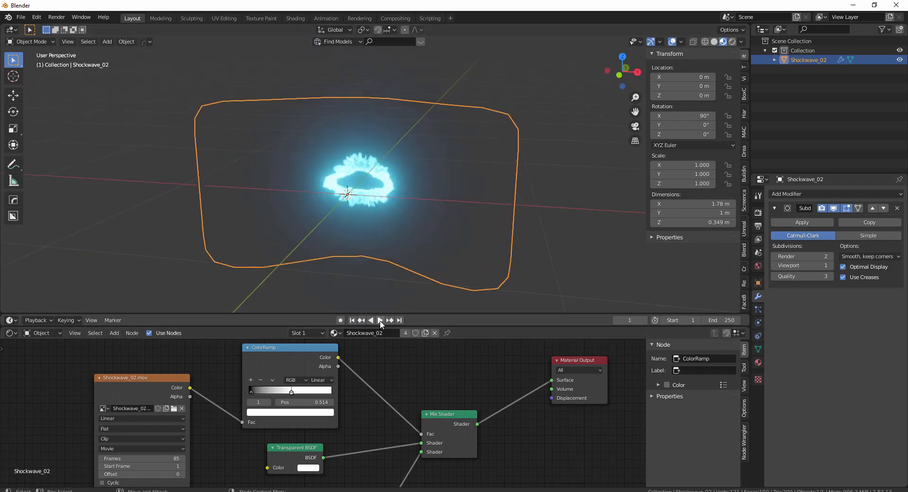
{"action": "left_click", "coordinate": [381, 320]}
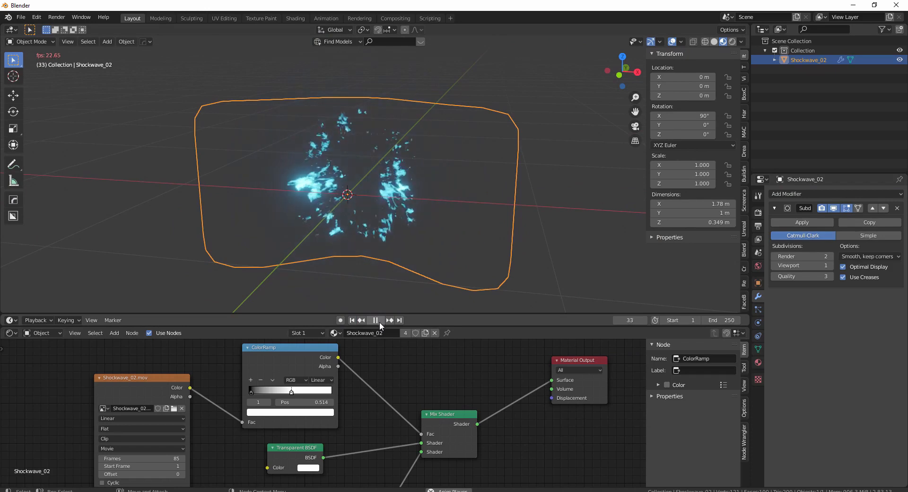
{"action": "mouse_move", "coordinate": [288, 206]}
{"action": "middle_mouse_down"}
{"action": "mouse_move", "coordinate": [311, 194]}
{"action": "mouse_move", "coordinate": [302, 208]}
{"action": "middle_mouse_up"}
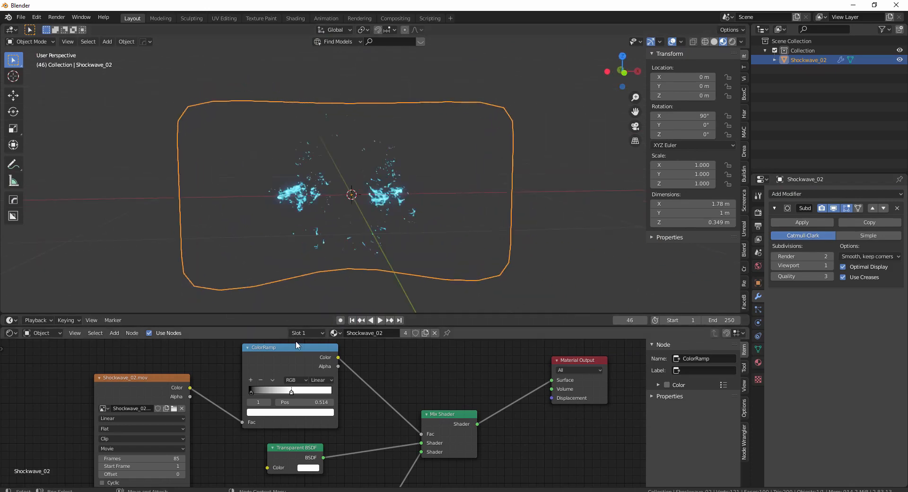
Enlarge the timeline area and move the playhead back to frame 18.
{"action": "left_click_drag", "start_coordinate": [276, 325], "coordinate": [276, 418]}
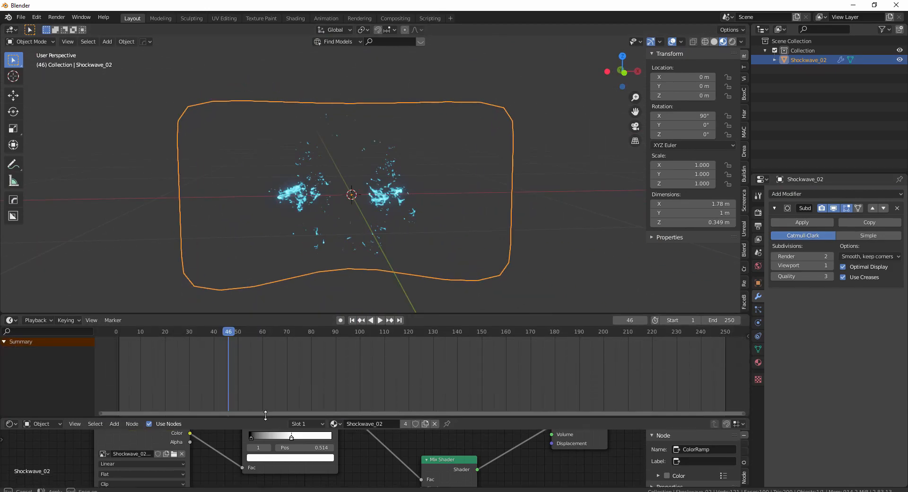
{"action": "left_click_drag", "start_coordinate": [233, 332], "coordinate": [160, 341]}
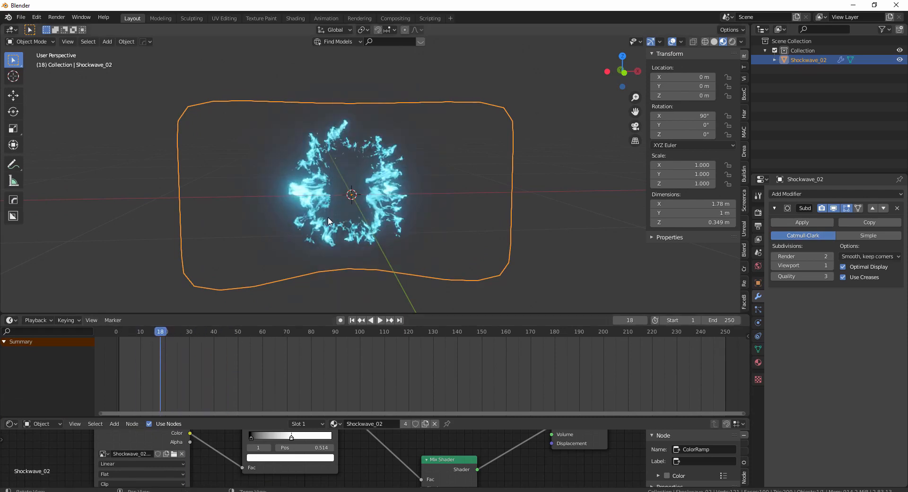
{"action": "scroll", "coordinate": [398, 207], "scroll_direction": "up", "scroll_amount": 2}
{"action": "middle_click_drag", "start_coordinate": [399, 207], "coordinate": [426, 201]}
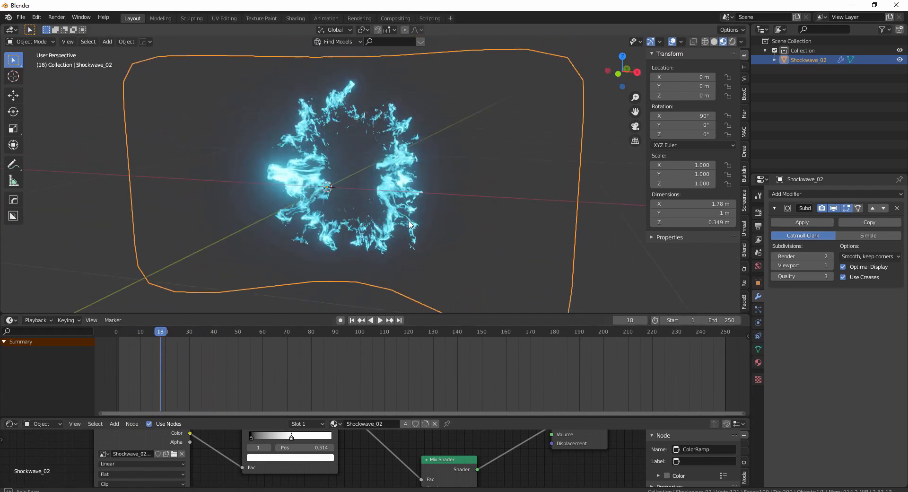
Add a Screw modifier to the plane and set its angle to 60°.
{"action": "left_click", "coordinate": [804, 194]}
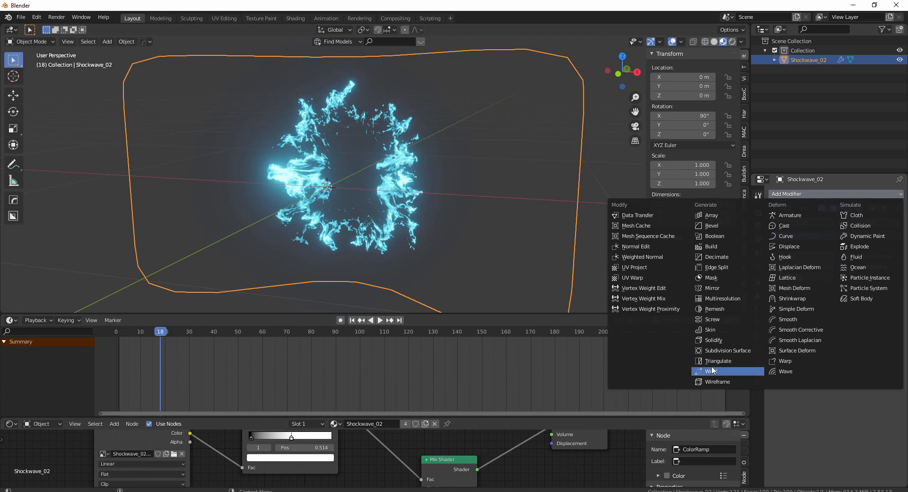
{"action": "left_click", "coordinate": [712, 319]}
{"action": "middle_click_drag", "start_coordinate": [444, 142], "coordinate": [371, 159]}
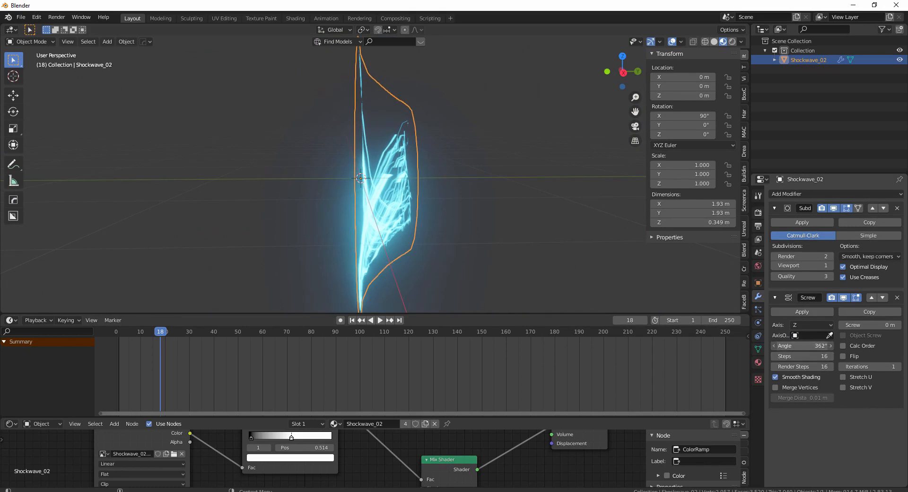
{"action": "left_click", "coordinate": [802, 347]}
{"action": "type", "text": "60"}
{"action": "key", "text": "Return"}
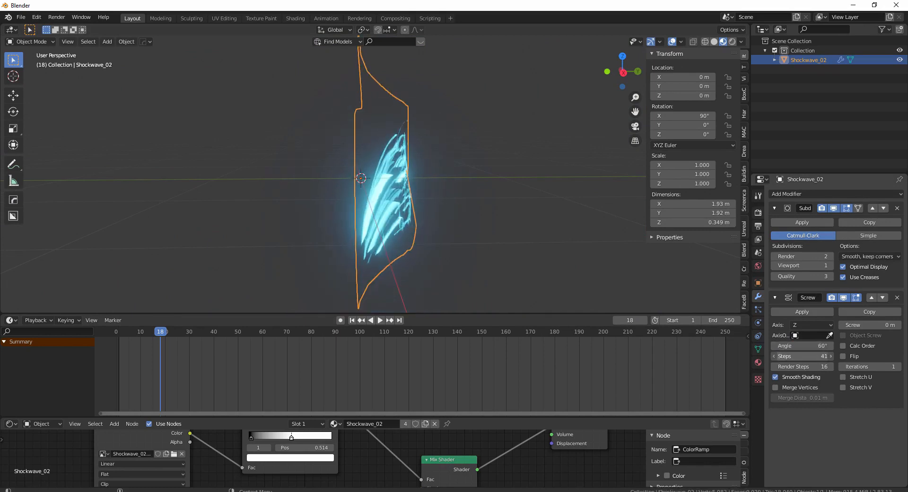
Raise the Screw modifier's viewport steps to 62 and set its screw offset to 3.7 m.
{"action": "left_click_drag", "start_coordinate": [804, 356], "coordinate": [813, 367]}
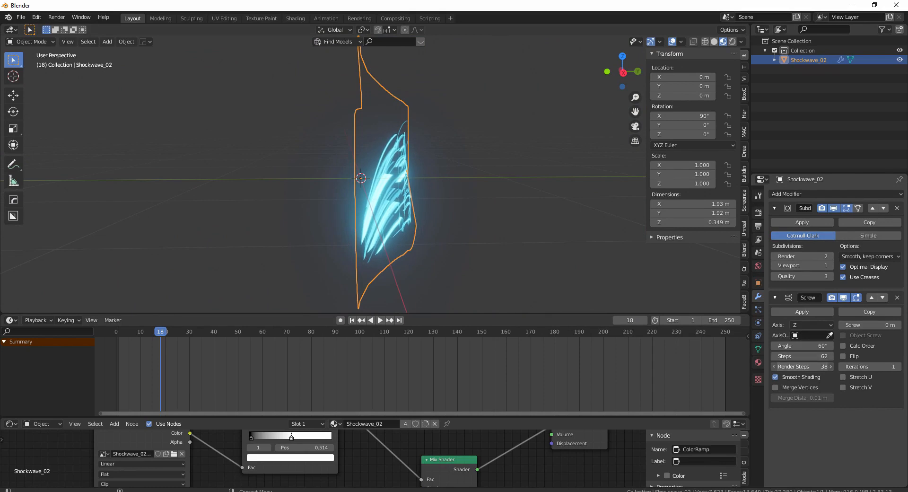
{"action": "left_click_drag", "start_coordinate": [874, 324], "coordinate": [896, 324]}
{"action": "middle_click_drag", "start_coordinate": [475, 218], "coordinate": [390, 210]}
{"action": "scroll", "coordinate": [372, 224], "scroll_direction": "up", "scroll_amount": 5}
Set the Screw modifier's angle to 131°, its steps to 17 and its render steps to 25.
{"action": "mouse_move", "coordinate": [819, 346]}
{"action": "left_mouse_down"}
{"action": "mouse_move", "coordinate": [856, 347]}
{"action": "mouse_move", "coordinate": [827, 347]}
{"action": "left_mouse_up"}
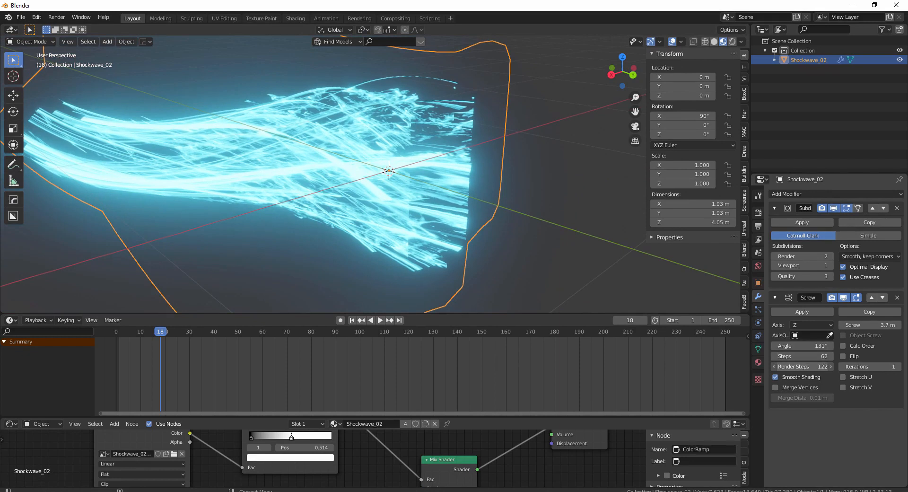
{"action": "left_click_drag", "start_coordinate": [802, 356], "coordinate": [828, 356]}
{"action": "middle_click_drag", "start_coordinate": [461, 165], "coordinate": [407, 166]}
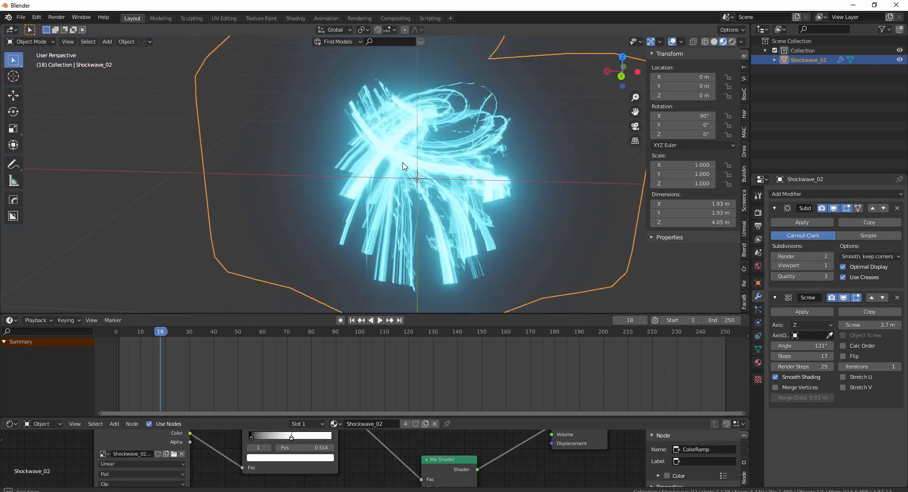
Examine the twisted effect from inside the spiral and rewind to frame 0.
{"action": "scroll", "coordinate": [425, 194], "scroll_direction": "up", "scroll_amount": 5}
{"action": "middle_click_drag", "start_coordinate": [426, 197], "coordinate": [436, 217]}
{"action": "left_click_drag", "start_coordinate": [436, 217], "coordinate": [409, 157], "text": "alt"}
{"action": "left_click_drag", "start_coordinate": [409, 192], "coordinate": [408, 195], "text": "alt"}
{"action": "middle_click_drag", "start_coordinate": [407, 194], "coordinate": [110, 316]}
{"action": "left_click_drag", "start_coordinate": [171, 332], "coordinate": [117, 359]}
{"action": "middle_click_drag", "start_coordinate": [324, 198], "coordinate": [348, 182]}
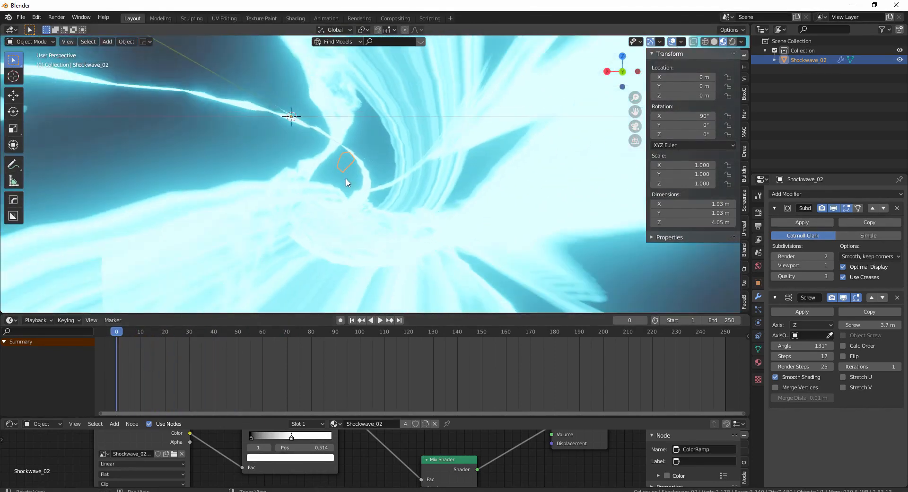
Play and scrub the twisted effect to frame 26, checking it from inside and from the side.
{"action": "key", "text": "space"}
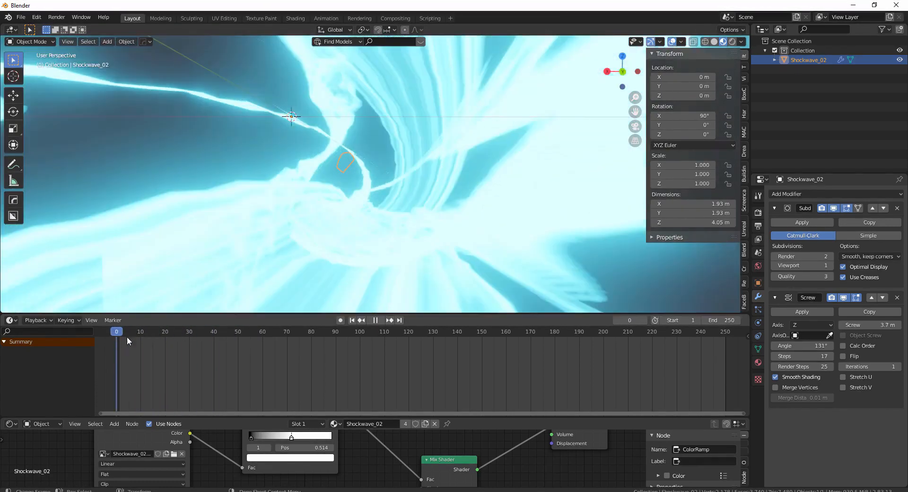
{"action": "left_click_drag", "start_coordinate": [126, 336], "coordinate": [180, 341]}
{"action": "key", "text": "space"}
{"action": "scroll", "coordinate": [364, 185], "scroll_direction": "down", "scroll_amount": 5}
{"action": "middle_click_drag", "start_coordinate": [364, 185], "coordinate": [418, 158]}
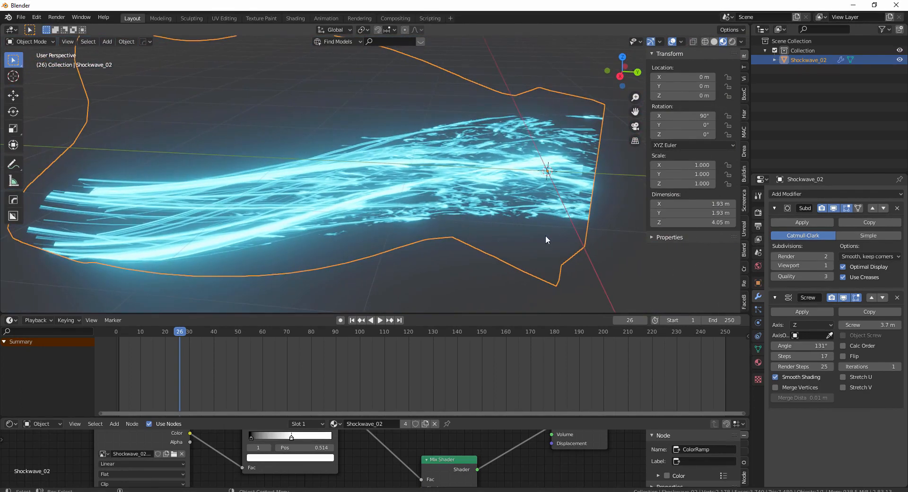
Change the Emission node's color to orange.
{"action": "scroll", "coordinate": [475, 444], "scroll_direction": "down", "scroll_amount": 3}
{"action": "middle_click_drag", "start_coordinate": [459, 453], "coordinate": [557, 405]}
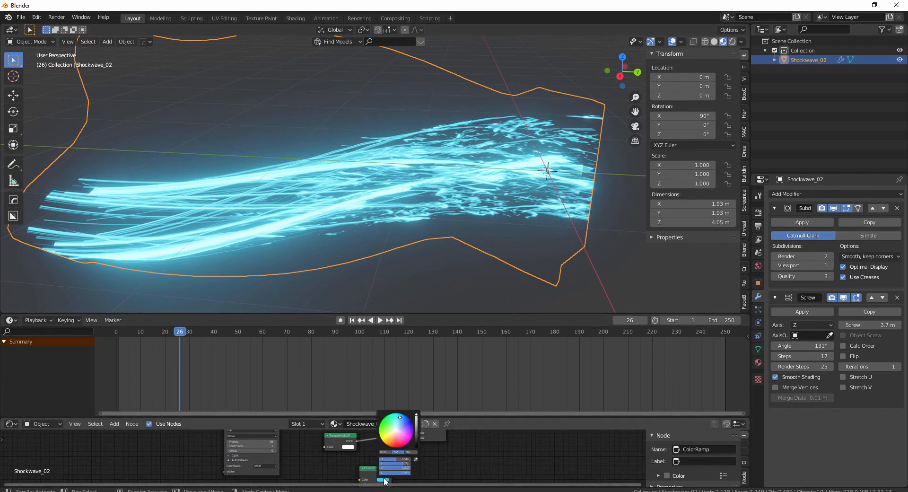
{"action": "mouse_move", "coordinate": [394, 435]}
{"action": "left_mouse_down"}
{"action": "mouse_move", "coordinate": [385, 422]}
{"action": "mouse_move", "coordinate": [390, 444]}
{"action": "left_mouse_up"}
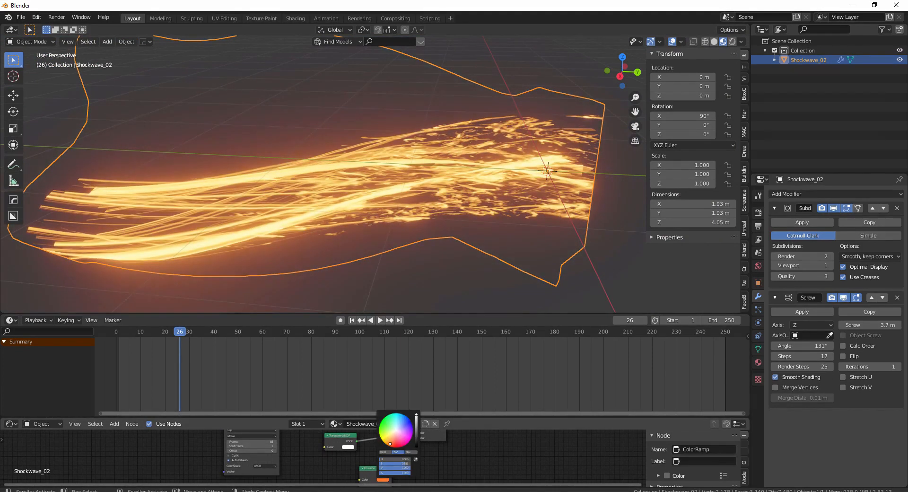
Play and scrub the orange effect from several angles, returning to frame 0.
{"action": "middle_click_drag", "start_coordinate": [439, 284], "coordinate": [440, 206]}
{"action": "middle_click_drag", "start_coordinate": [490, 230], "coordinate": [190, 323]}
{"action": "left_click_drag", "start_coordinate": [185, 331], "coordinate": [143, 336]}
{"action": "key", "text": "space"}
{"action": "left_click_drag", "start_coordinate": [248, 346], "coordinate": [182, 344]}
{"action": "key", "text": "space"}
{"action": "middle_click_drag", "start_coordinate": [435, 195], "coordinate": [331, 275]}
{"action": "left_click_drag", "start_coordinate": [184, 339], "coordinate": [114, 333]}
Inspect the orange spiral up close and from the side, and scrub forward to frame 47.
{"action": "scroll", "coordinate": [316, 150], "scroll_direction": "down", "scroll_amount": 5}
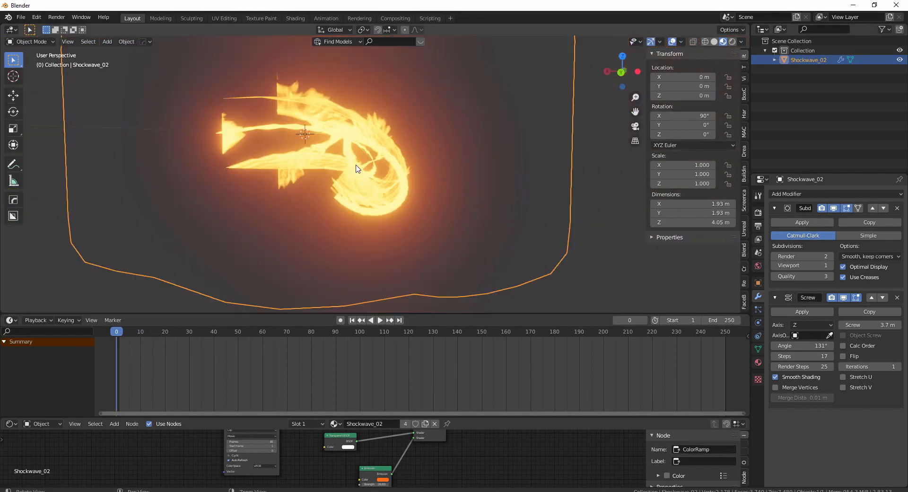
{"action": "scroll", "coordinate": [371, 172], "scroll_direction": "up", "scroll_amount": 5}
{"action": "middle_click_drag", "start_coordinate": [375, 203], "coordinate": [447, 197]}
{"action": "scroll", "coordinate": [447, 197], "scroll_direction": "down", "scroll_amount": 5}
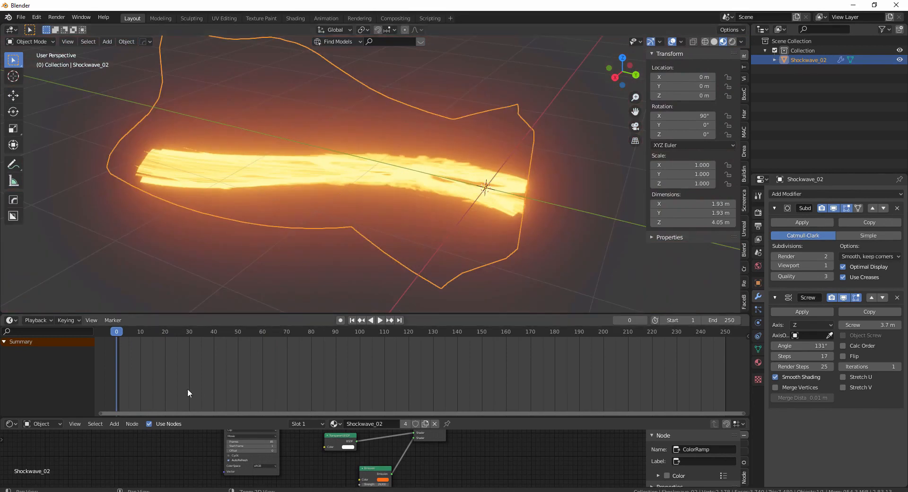
{"action": "left_click_drag", "start_coordinate": [126, 330], "coordinate": [229, 333]}
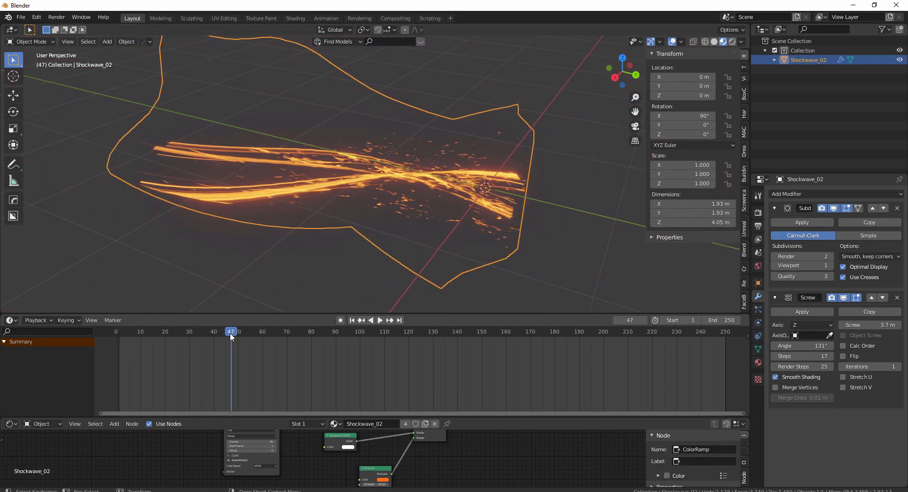